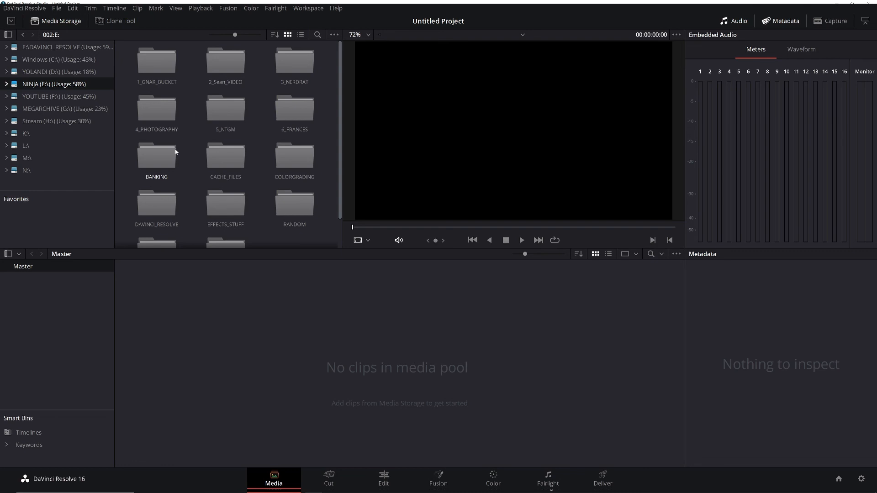
Browse the NINJA drive's media storage to the EDL folder inside the RIVER project folder.
double_click(290, 131)
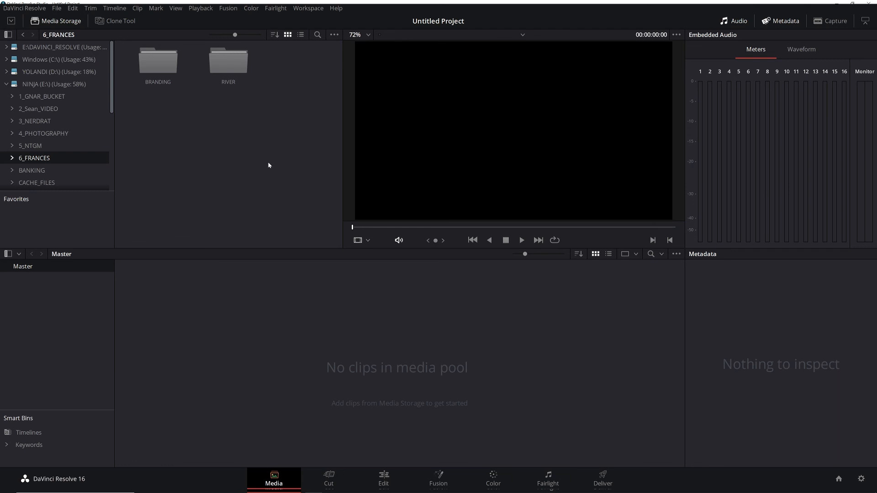
click(233, 62)
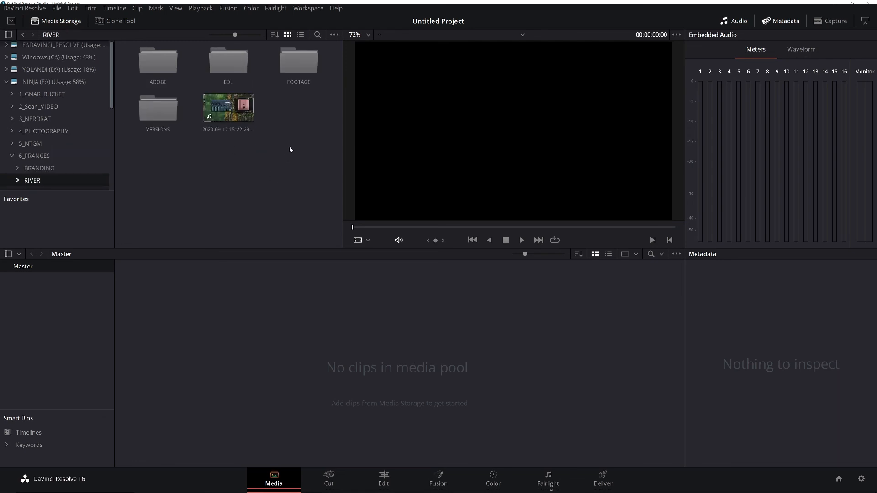
click(148, 111)
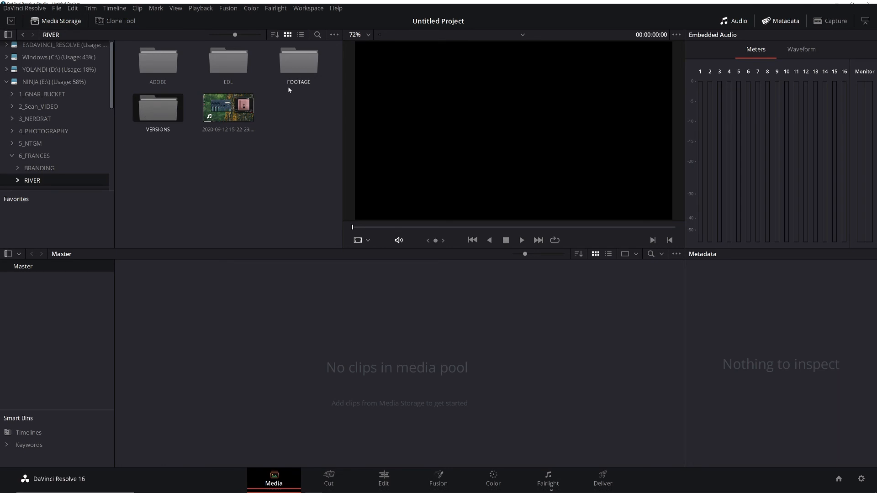
double_click(233, 67)
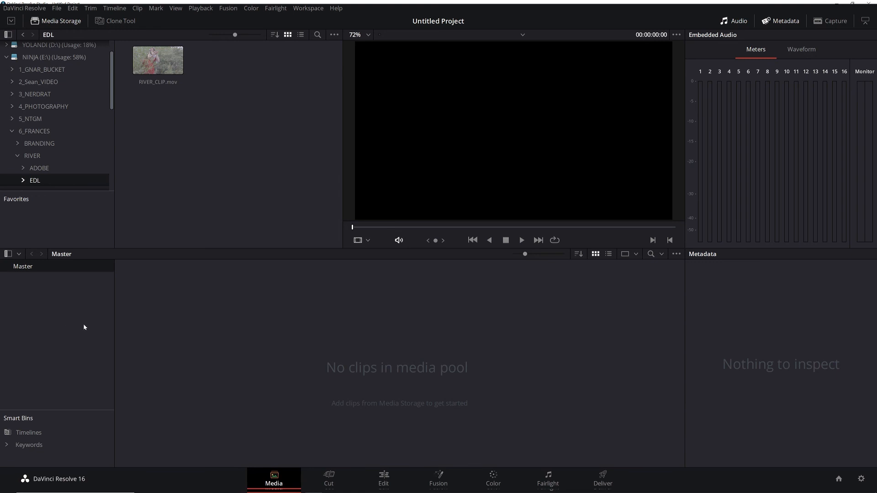
Create a media pool bin named FOOTAGE and add RIVER_CLIP.mov to it.
key(ctrl+shift+n)
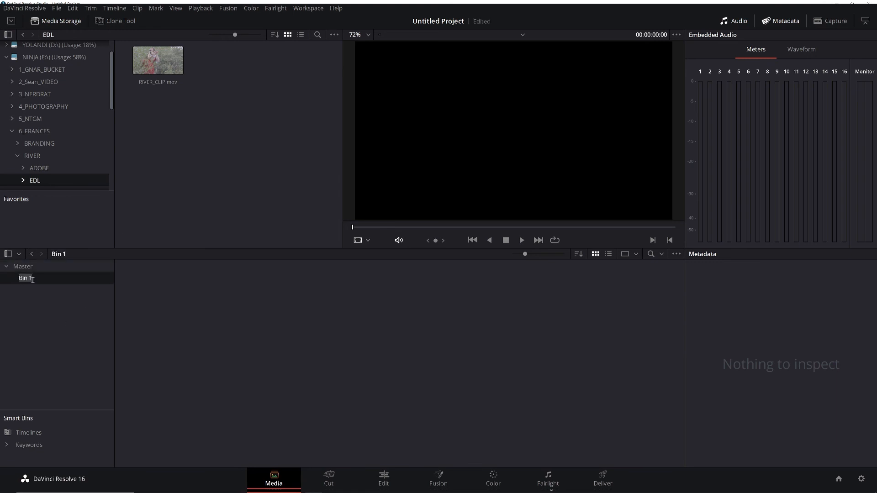
text(FOOTAGE)
key(Return)
drag(172, 67, 38, 282)
click(520, 277)
Add a second bin named TIMELINES under Master in the media pool.
right_click(26, 309)
click(45, 314)
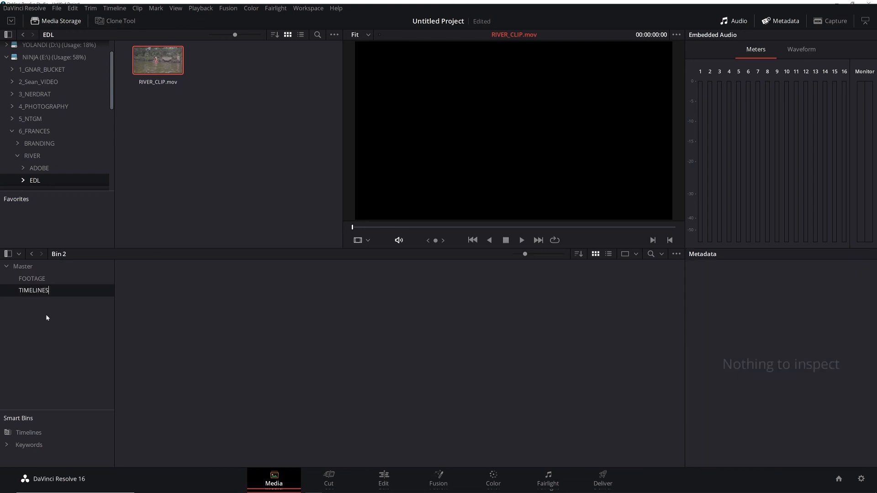
key(Return)
double_click(40, 295)
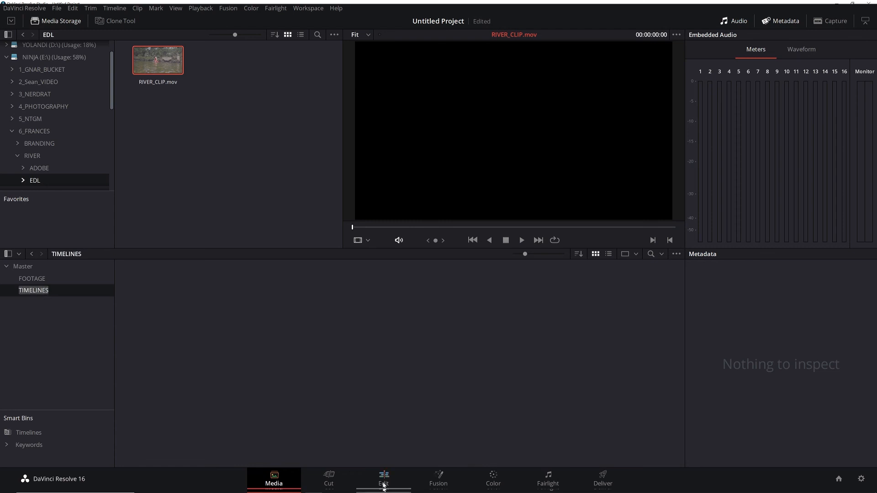
On the Edit page, import RIVER_EDL.edl as a pre-conformed EDL into the TIMELINES bin, using the Master folder for the source clips.
click(384, 487)
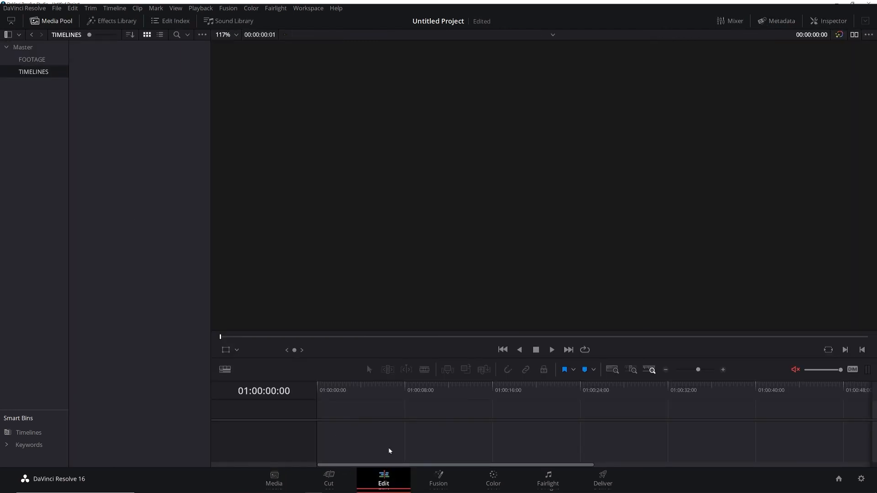
click(38, 73)
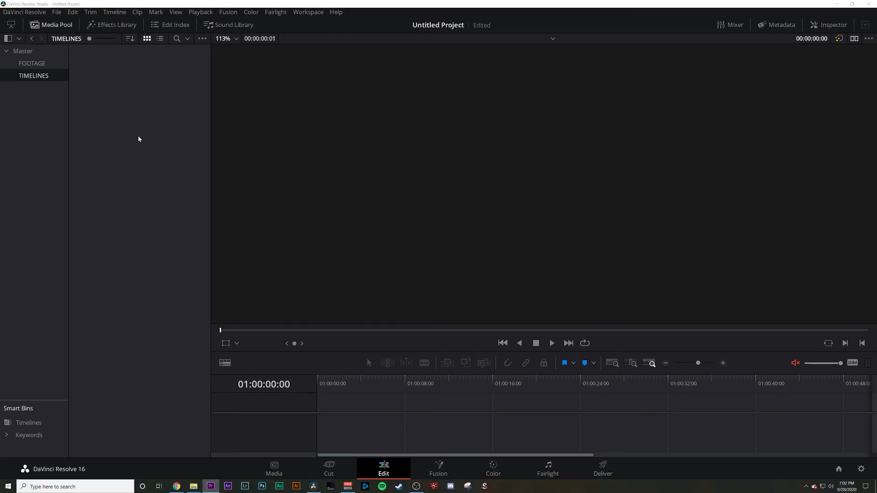
right_click(140, 80)
mouse_move(188, 86)
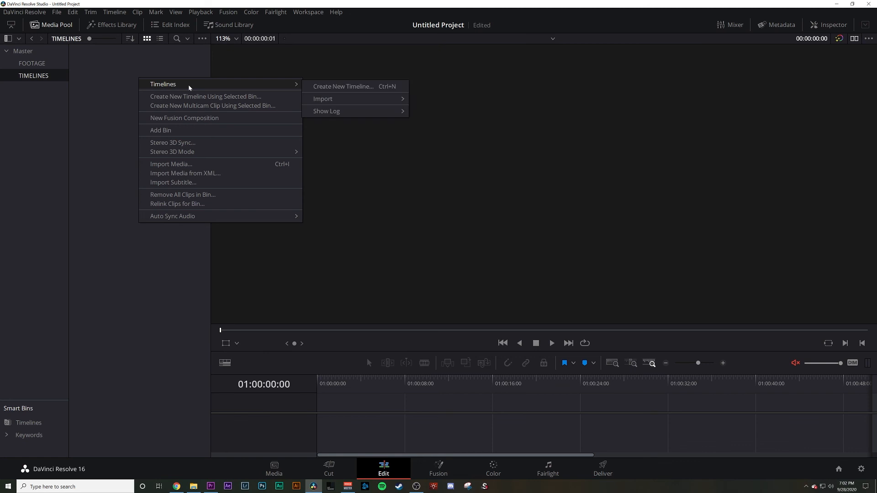
mouse_move(357, 99)
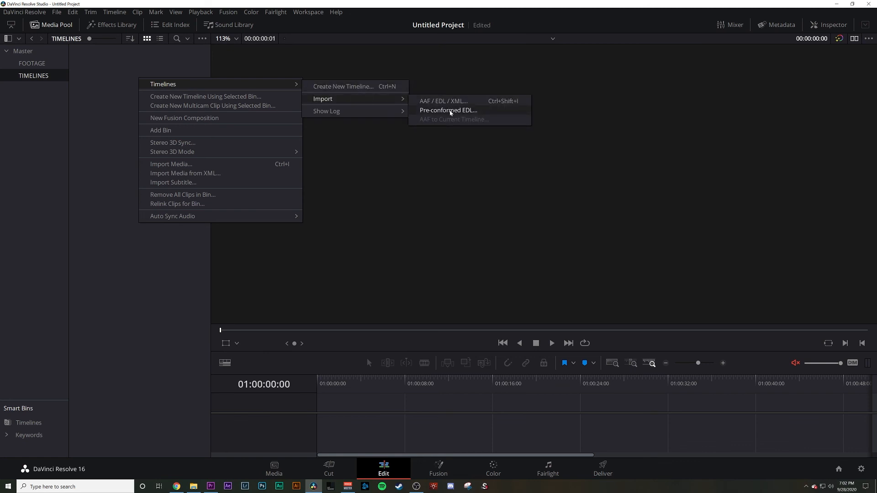
click(448, 110)
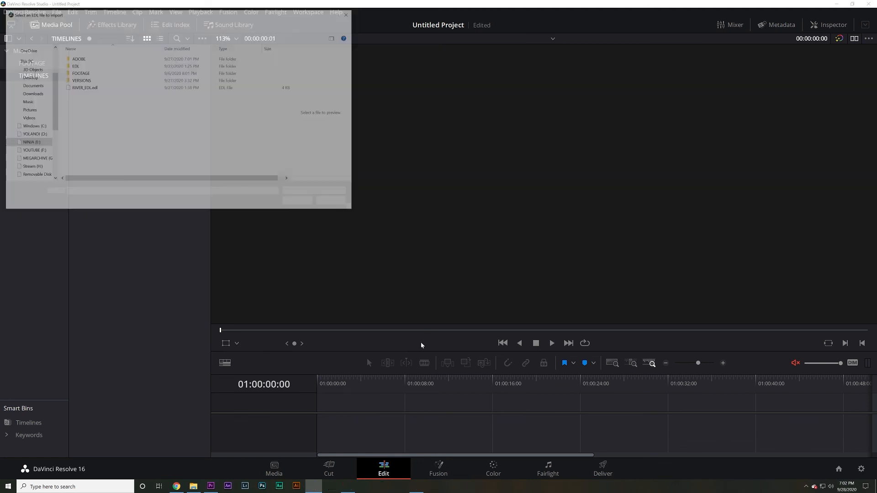
click(92, 87)
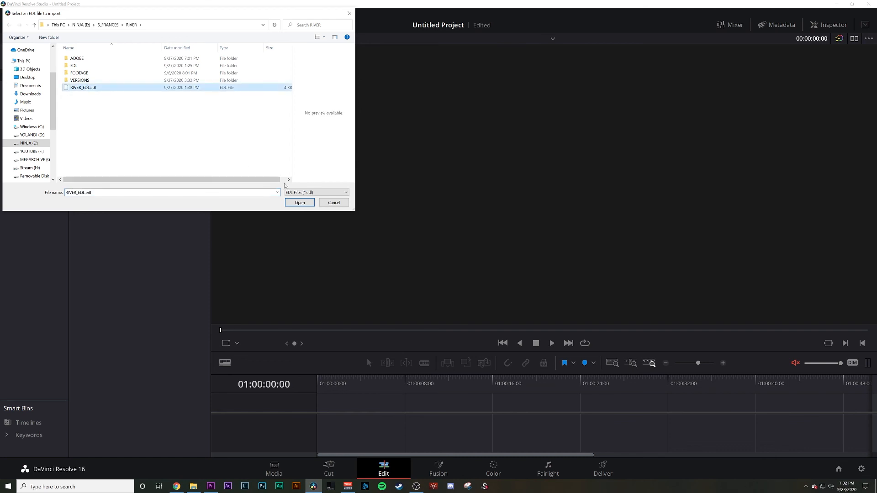
click(299, 202)
click(486, 267)
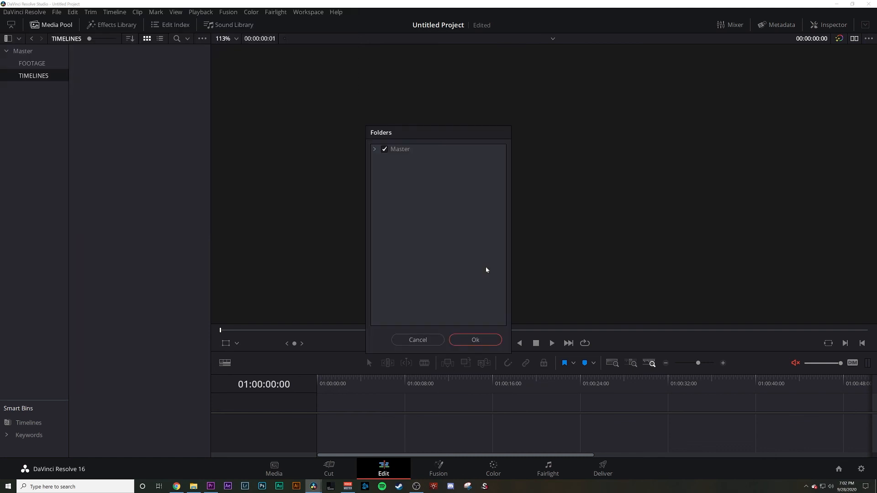
click(391, 168)
click(470, 341)
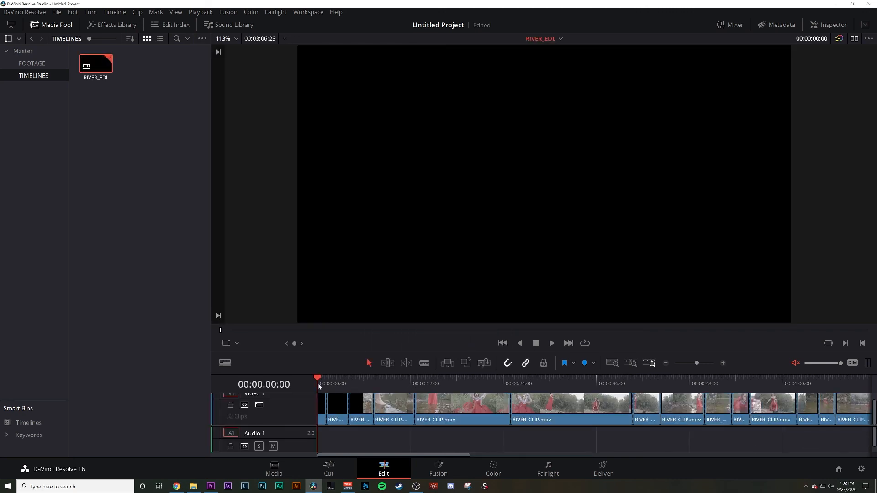
Scrub through the first part of the RIVER_EDL timeline to check the cuts between its clips.
drag(318, 388, 471, 393)
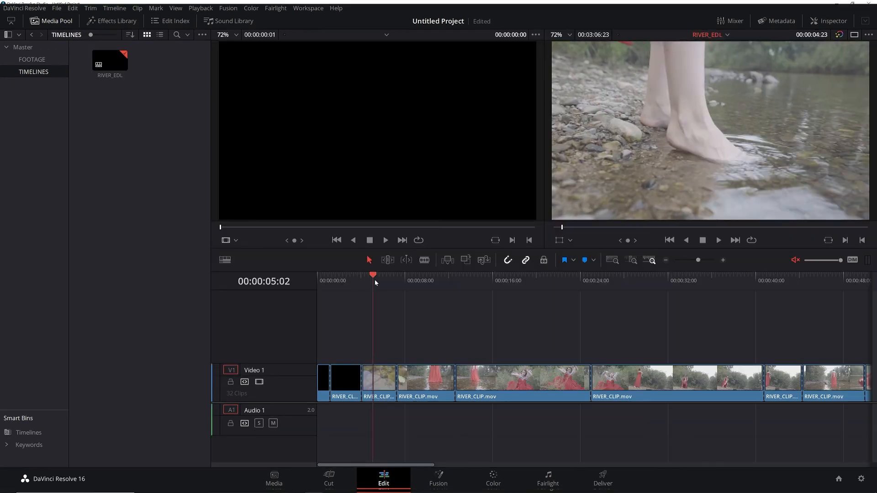
drag(374, 280, 399, 283)
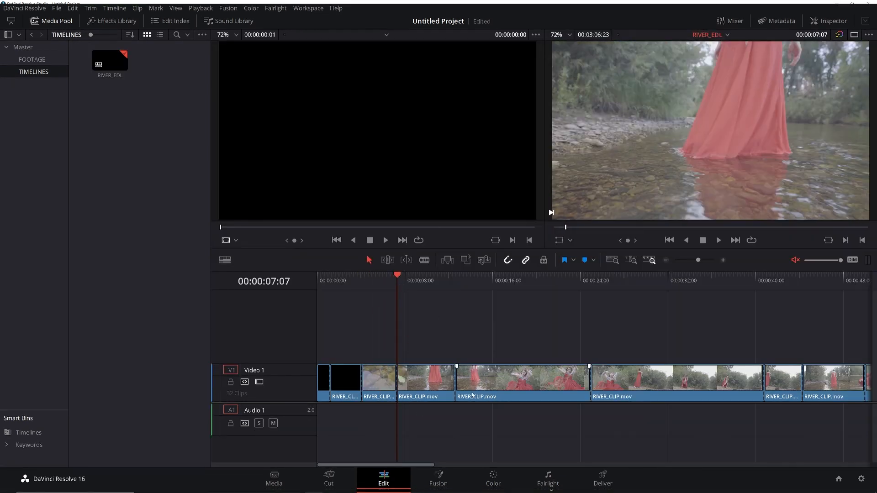
drag(399, 277, 702, 314)
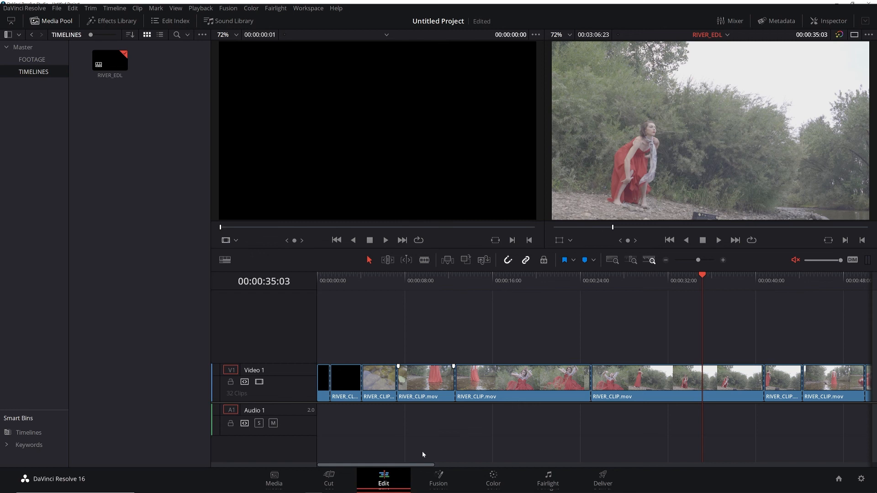
drag(421, 465, 472, 466)
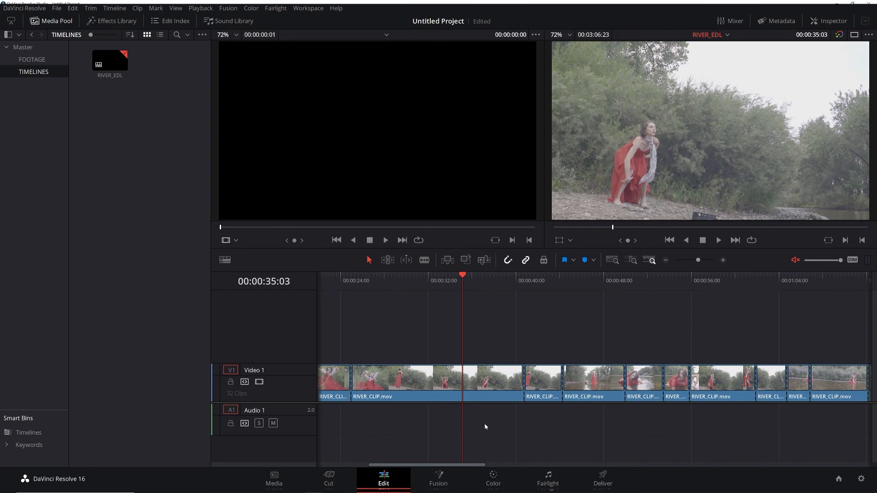
drag(465, 278, 595, 316)
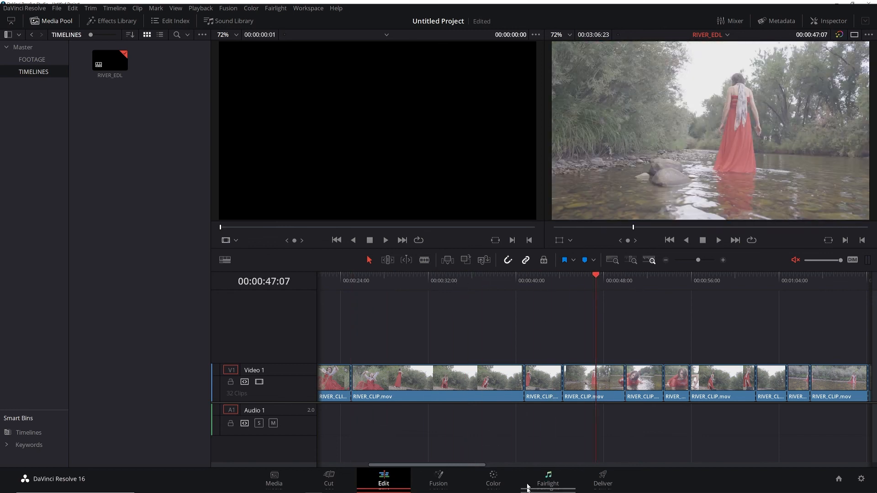
Switch to the Color page and look through the shots one by one from clip 06 to clip 14.
click(492, 478)
click(400, 290)
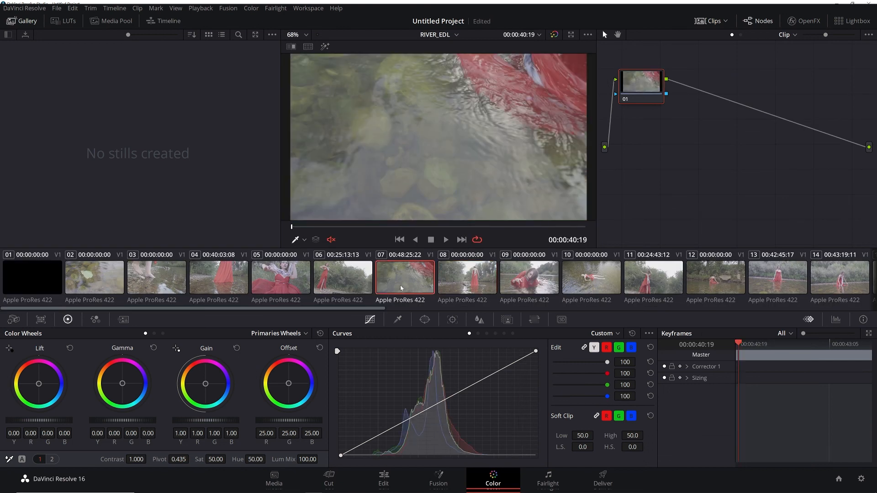
click(353, 282)
click(429, 285)
click(479, 287)
click(539, 289)
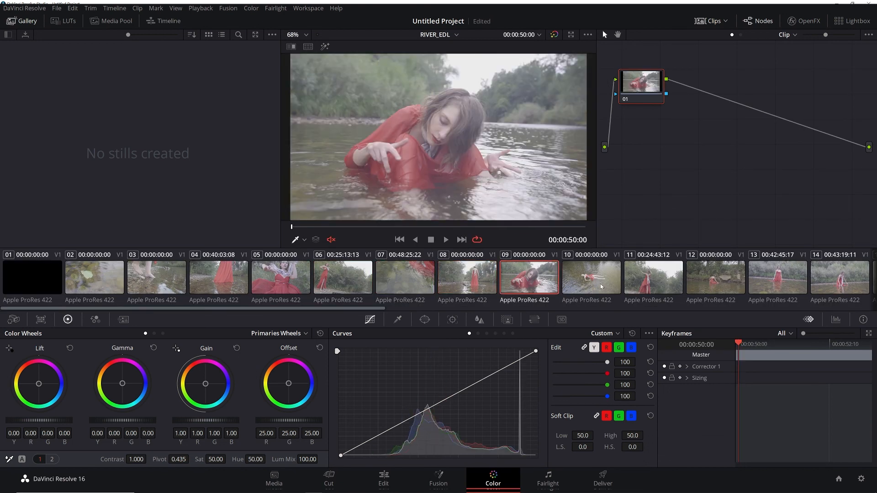
click(605, 290)
click(655, 286)
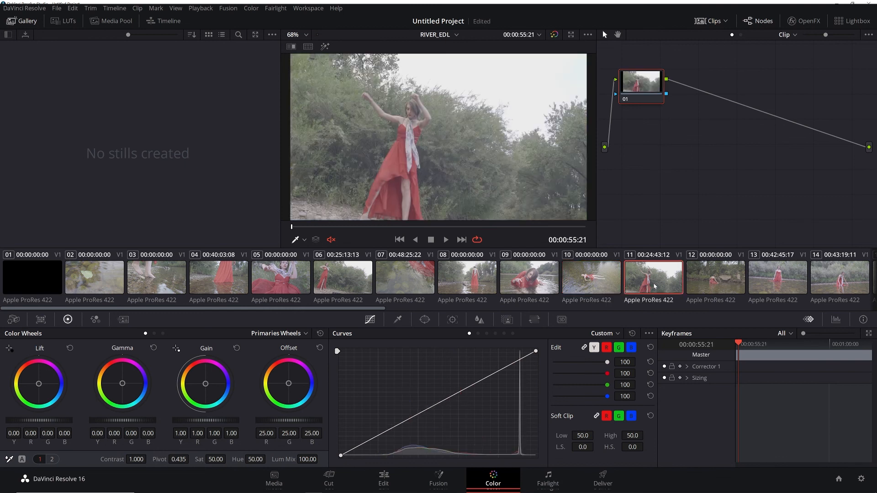
click(716, 280)
click(789, 285)
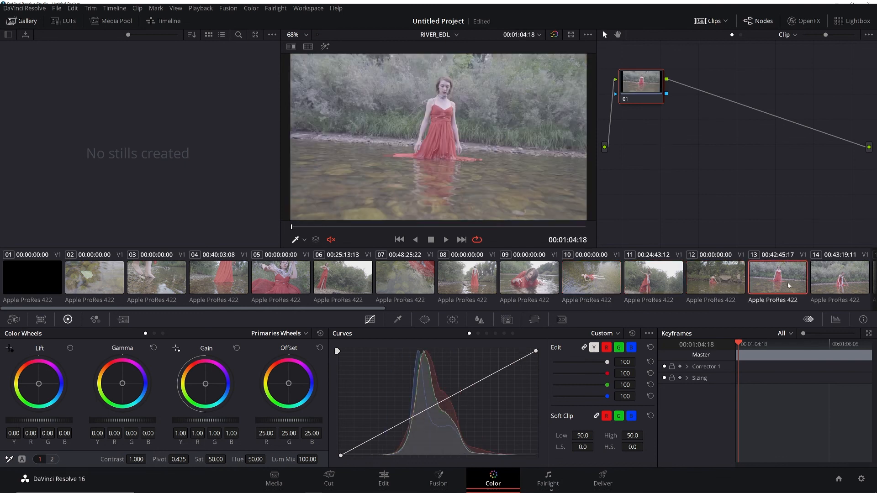
click(838, 280)
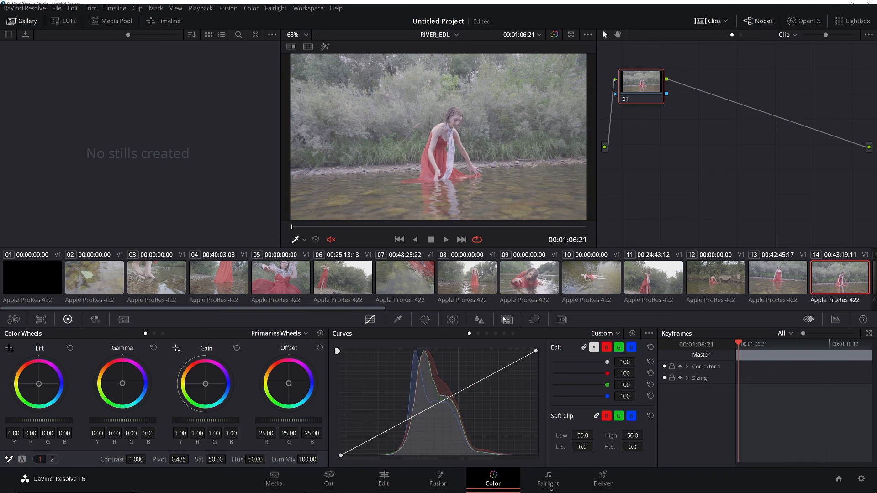
Select clip 22 for grading and move the playhead to 00:02:10:09.
scroll(557, 291, right, 5)
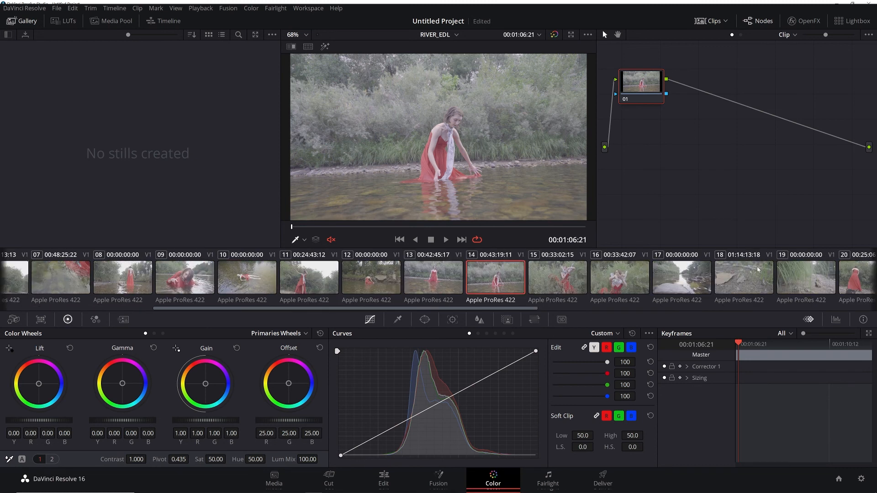
drag(497, 307, 659, 308)
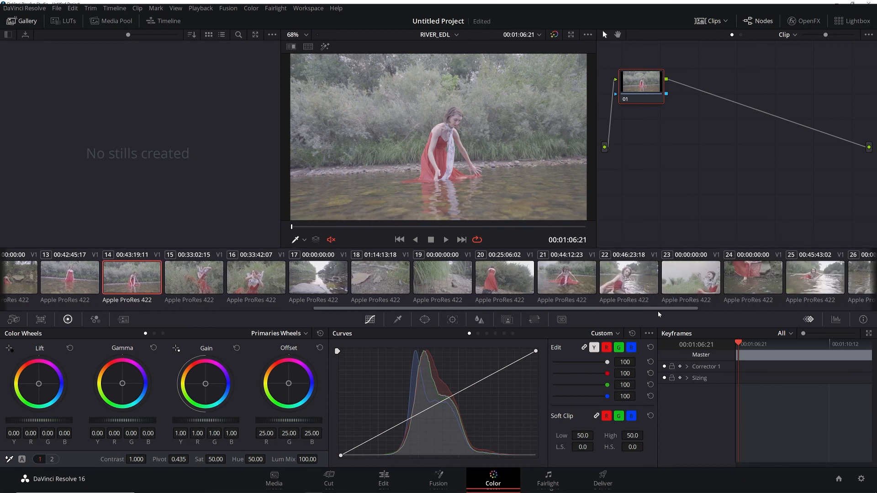
click(625, 277)
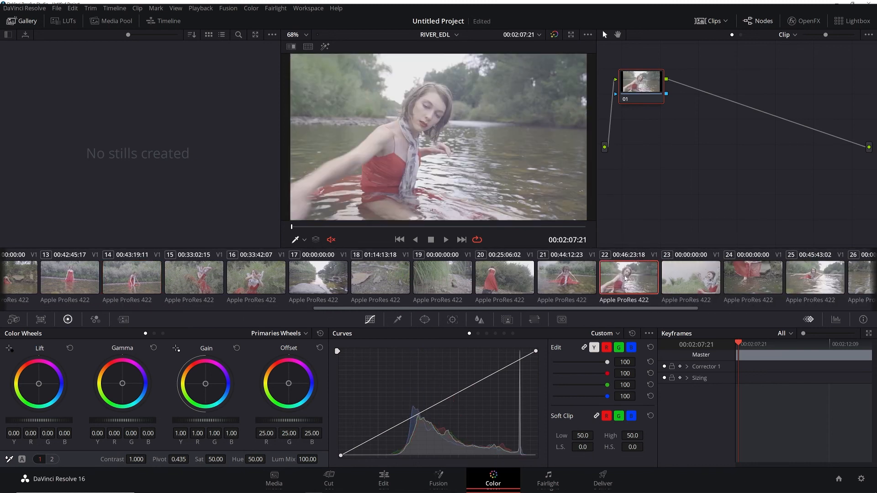
drag(341, 227, 405, 230)
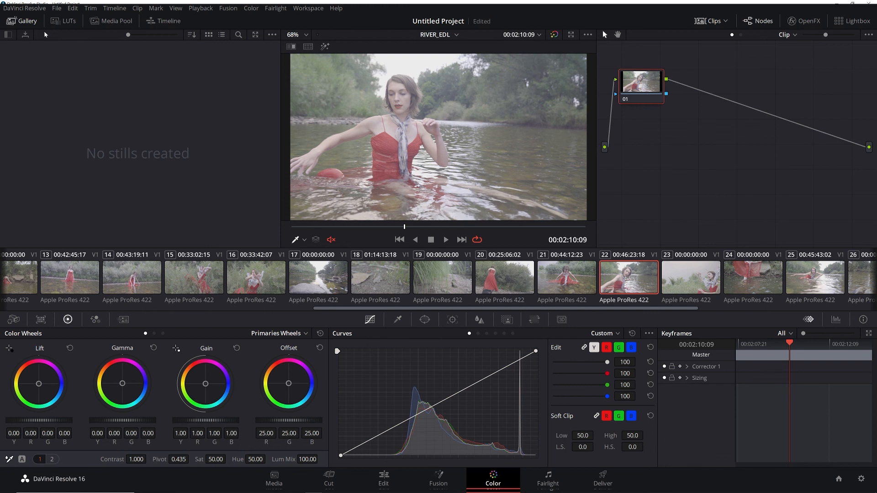
Hide the gallery and clip thumbnails, then widen the node editor and reduce the size of its nodes.
click(23, 22)
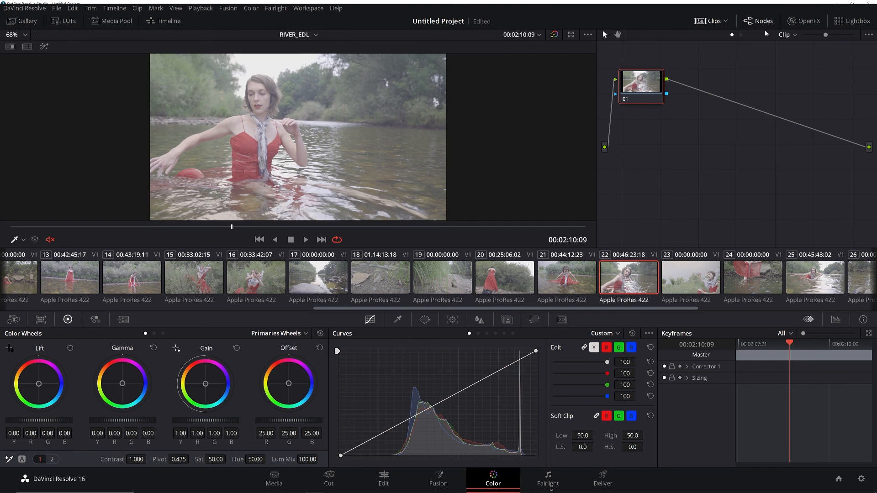
click(709, 21)
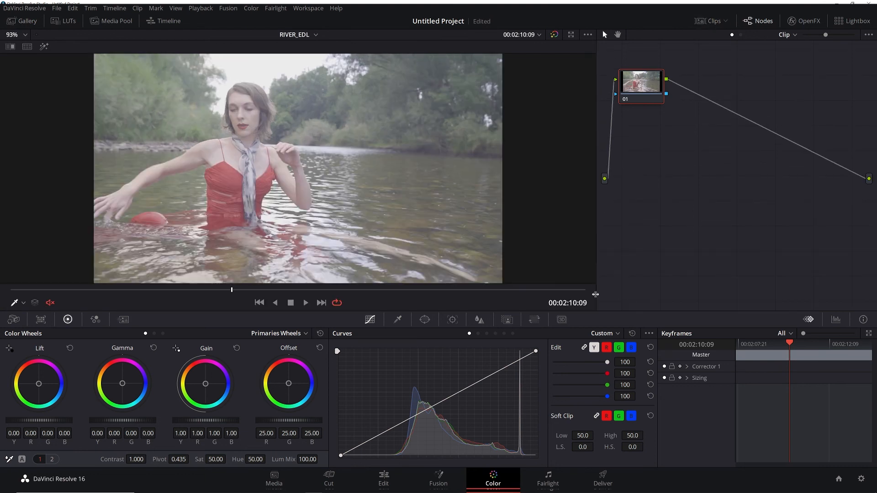
drag(597, 298, 436, 285)
scroll(493, 98, down, 2)
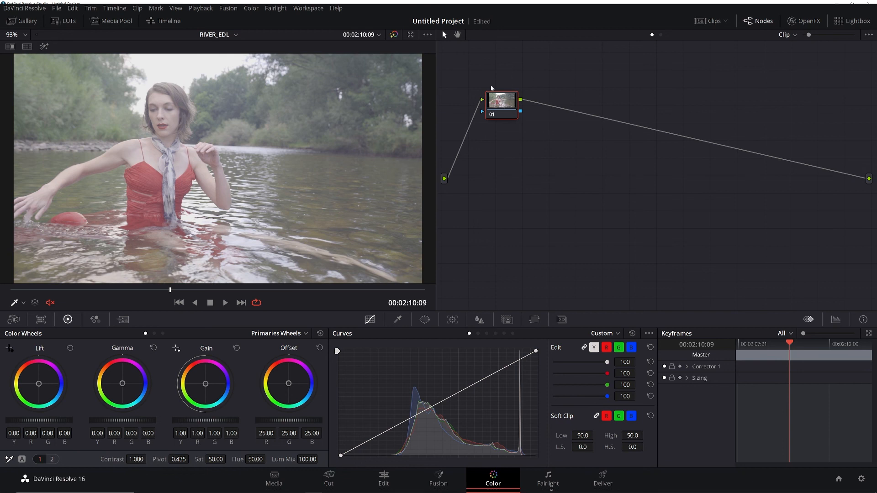
Add two serial nodes after node 01, placing node 02 below it and node 03 beside node 02.
key(alt+s)
drag(550, 111, 493, 174)
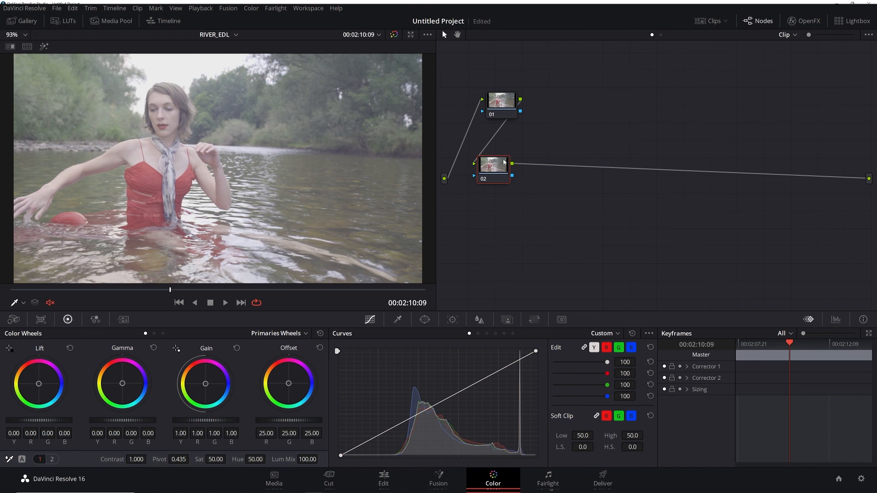
key(alt+s)
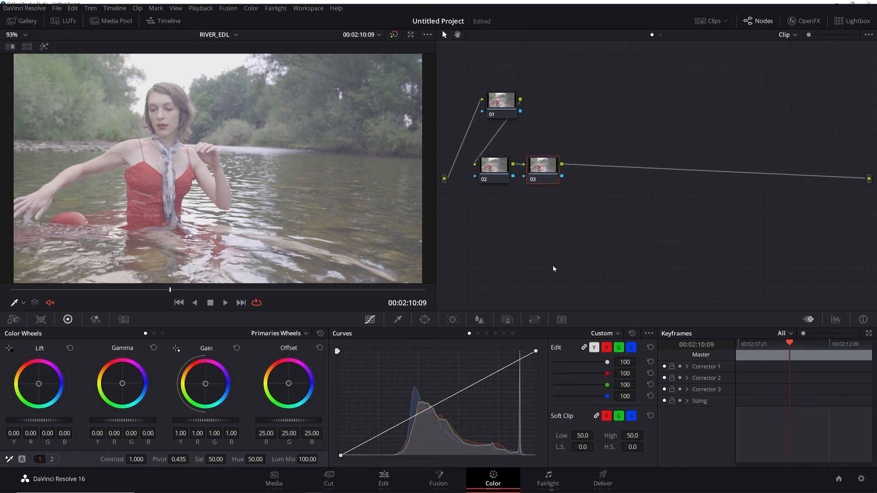
drag(543, 167, 546, 167)
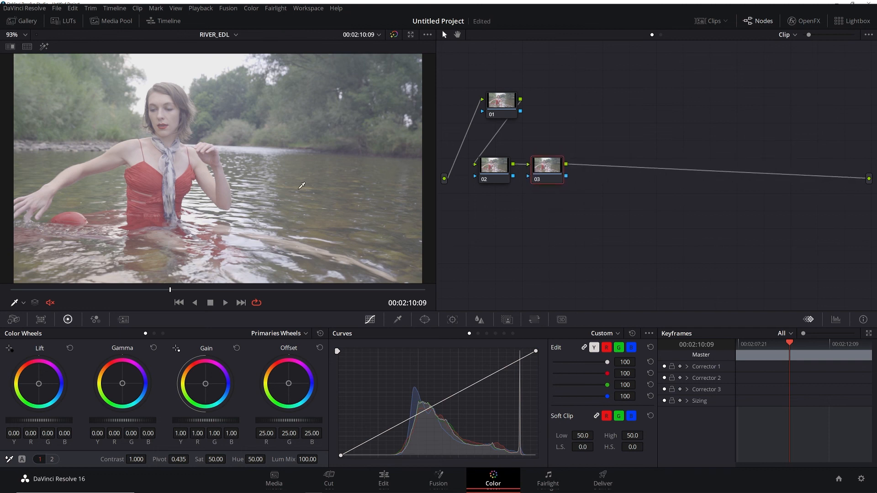
Apply the Sony GC_Slog2_to_Rec709 LUT to node 03 and hide the LUT browser.
click(57, 22)
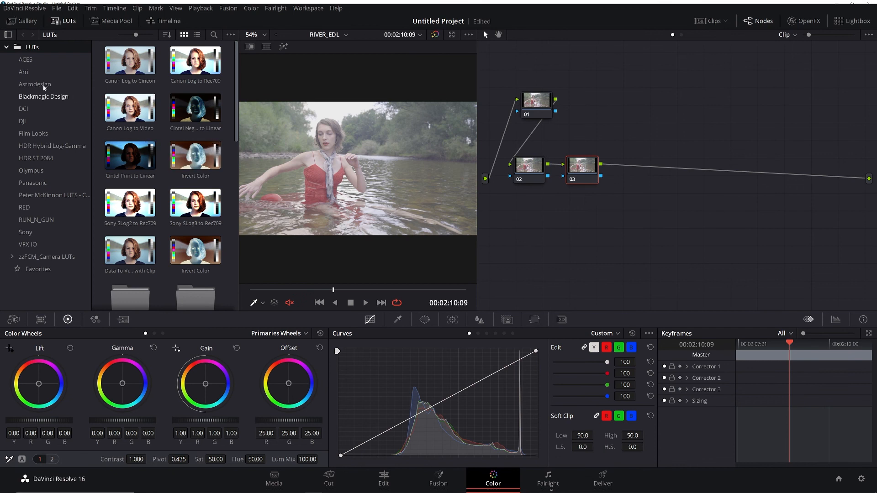
click(37, 233)
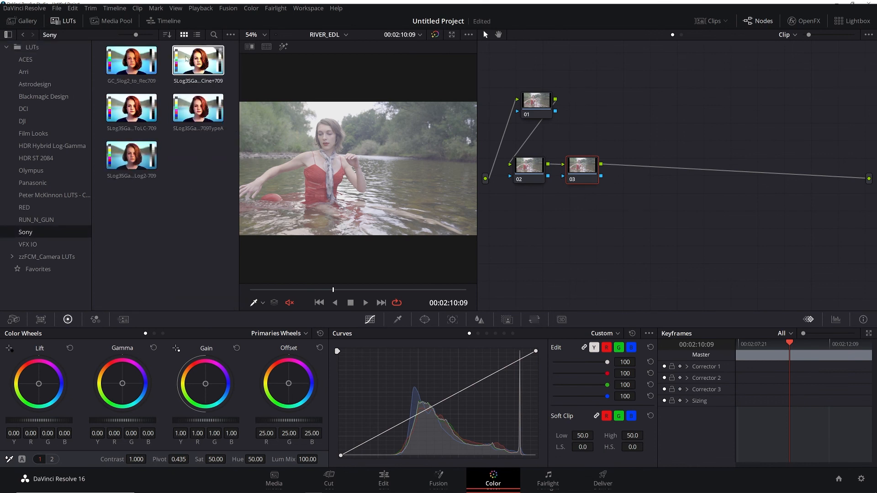
drag(137, 84, 581, 165)
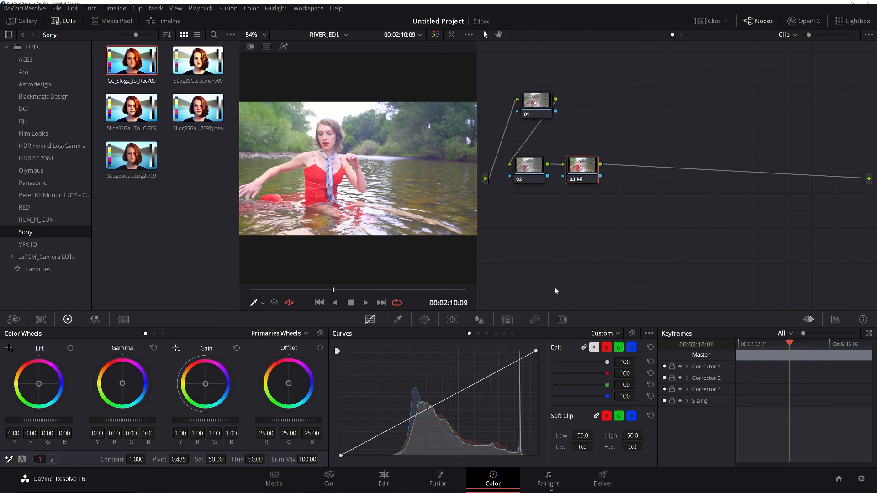
click(57, 21)
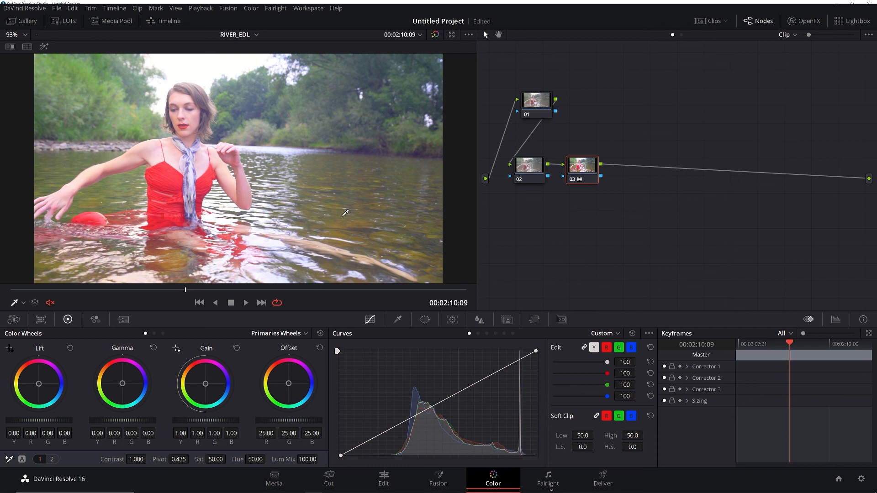
Select node 02, show the parade scope, and set the lift to -0.05 and the gain to 0.84.
click(525, 168)
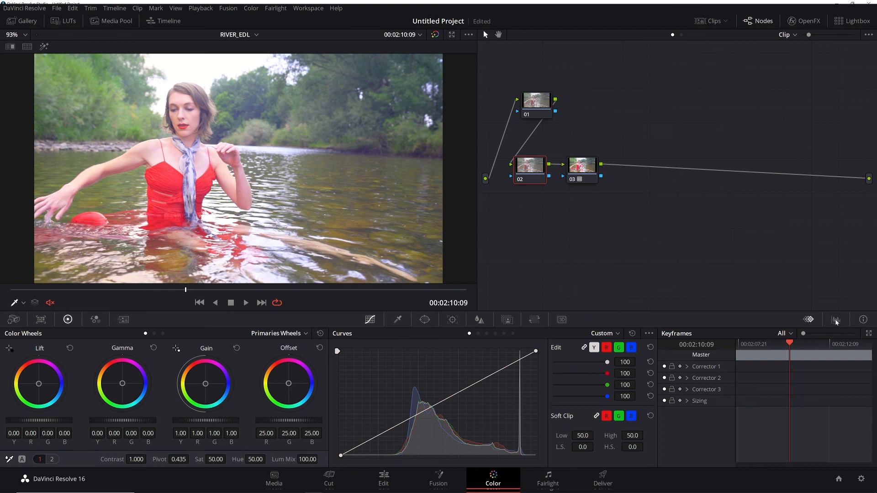
click(836, 319)
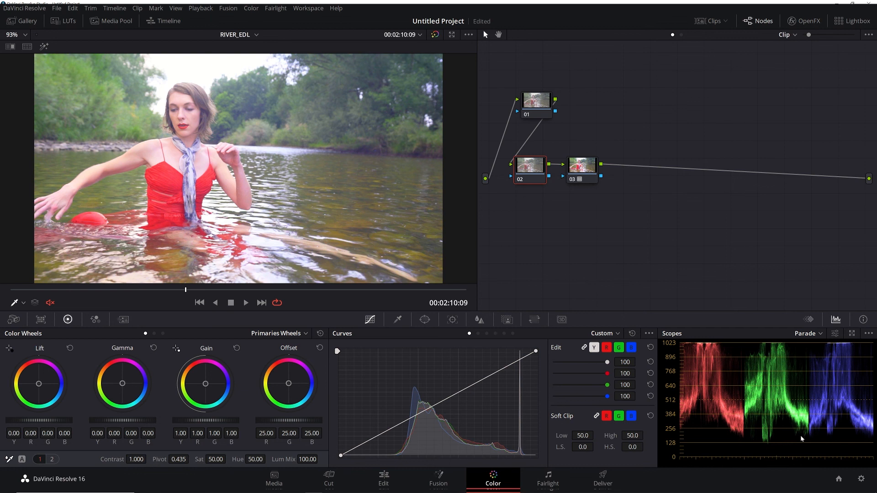
drag(46, 423, 38, 424)
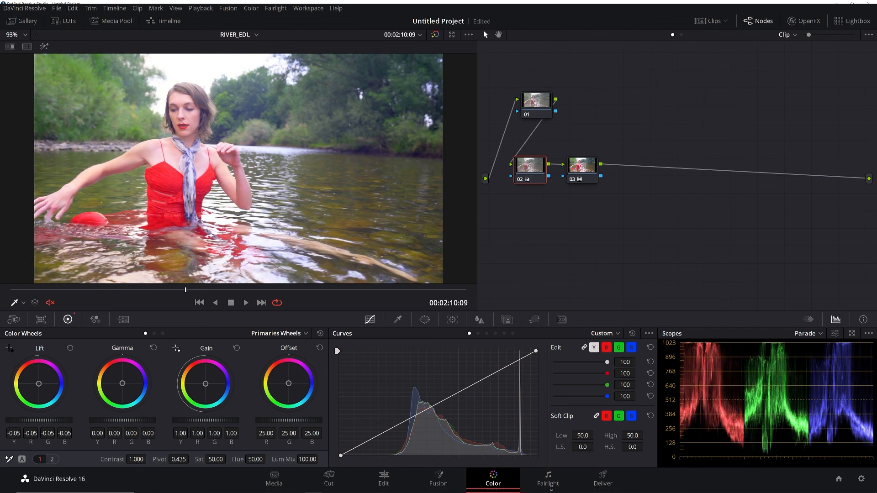
drag(33, 424, 32, 424)
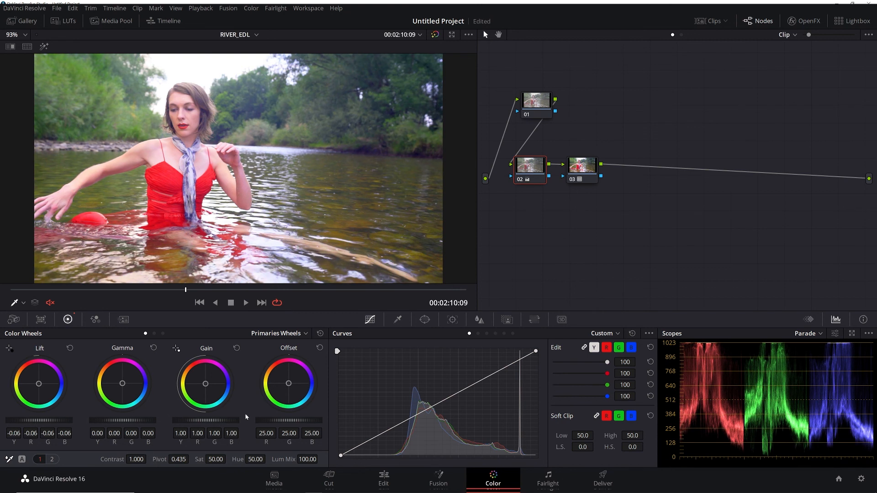
drag(213, 421, 190, 421)
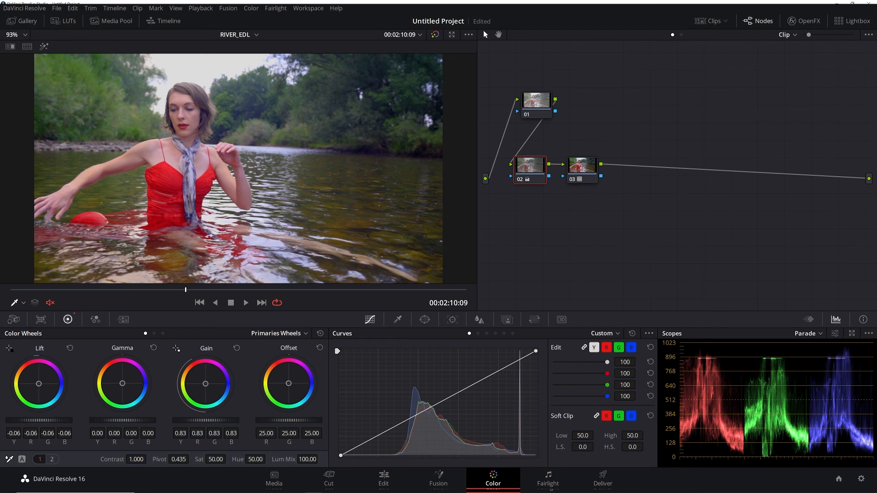
mouse_move(193, 421)
mouse_down()
mouse_move(184, 421)
mouse_move(195, 420)
mouse_up()
drag(39, 420, 41, 421)
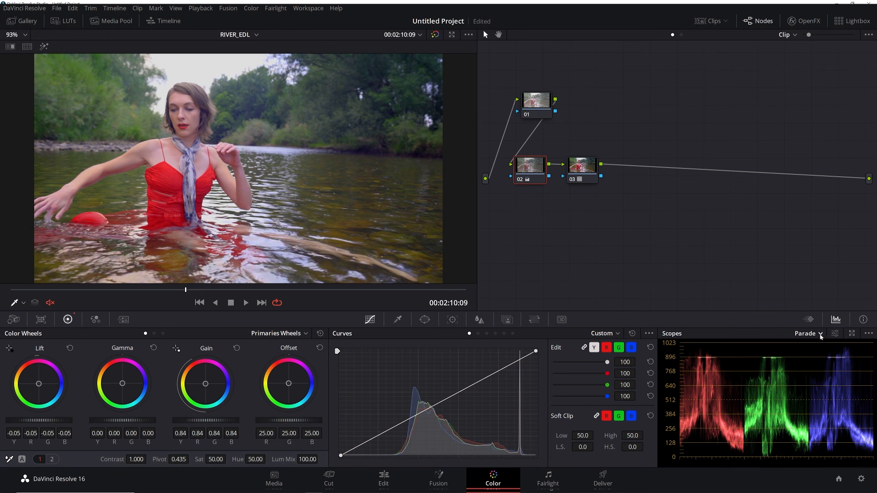
Using the enlarged scopes beside the viewer, balance node 02's lift to red -0.05, green -0.03 and blue -0.04, and close the scopes.
click(851, 333)
drag(568, 78, 648, 54)
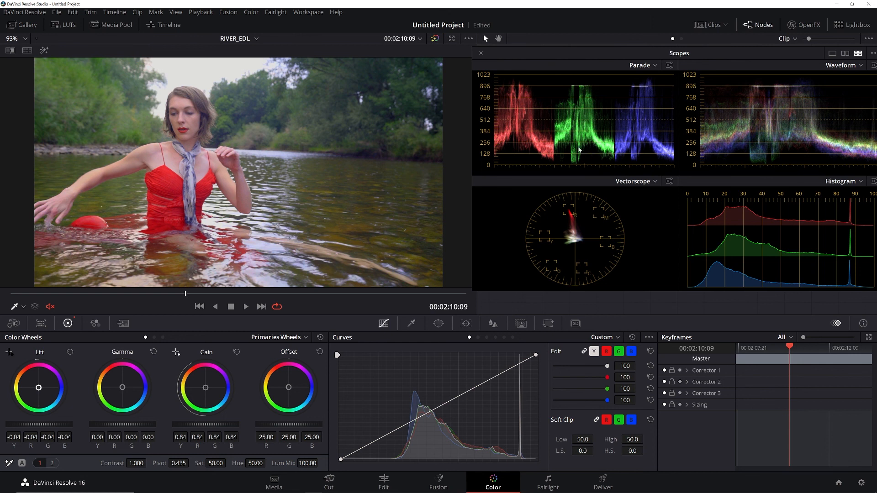
drag(39, 388, 40, 394)
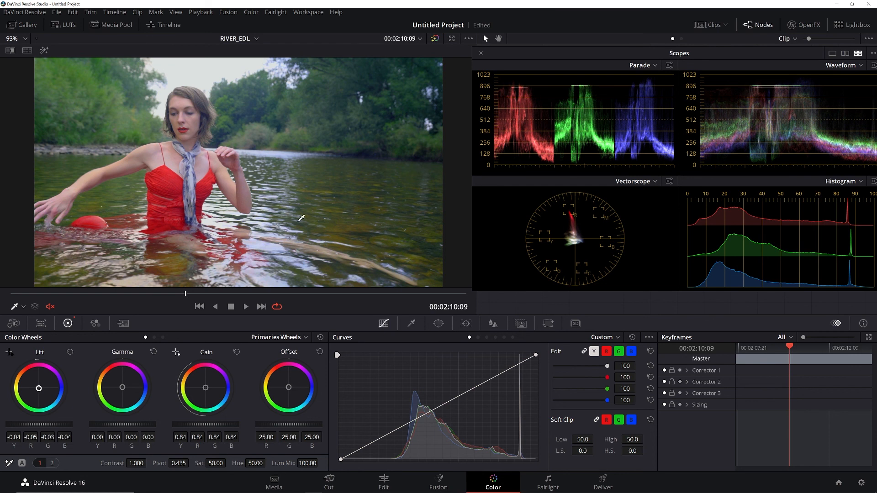
key(ctrl+shift+w)
Add serial node 04 after node 03 and layer node 06 beneath it, placing the layer mixer between their outputs.
click(585, 177)
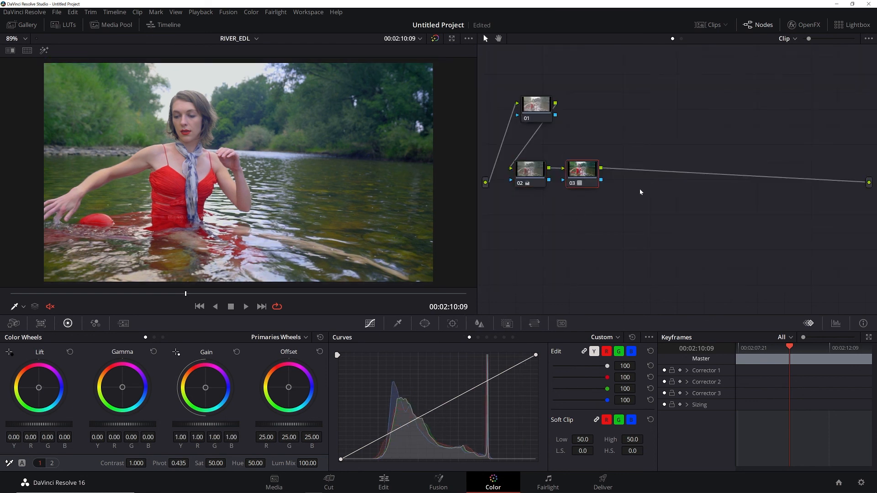
key(alt+s)
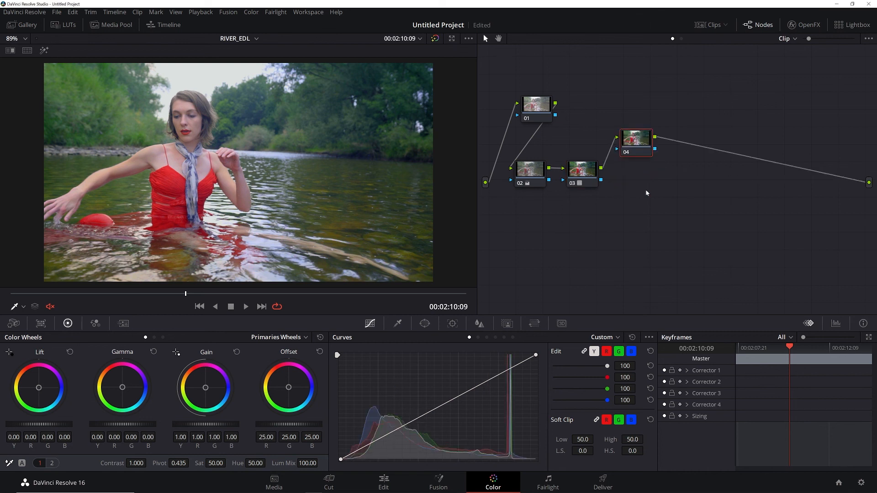
key(alt+l)
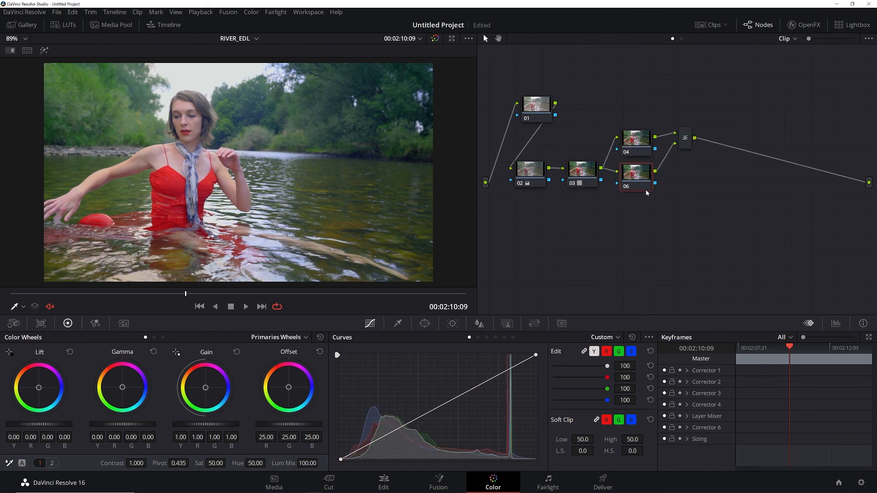
drag(680, 142, 685, 154)
Set the layer mixer's composite mode to Softlight and lower node 04's saturation to 12.60.
right_click(687, 159)
mouse_move(726, 220)
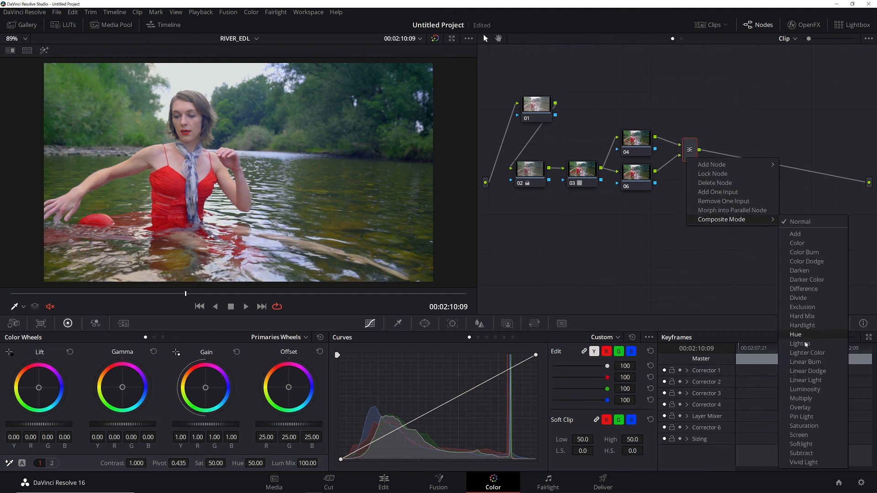
click(807, 444)
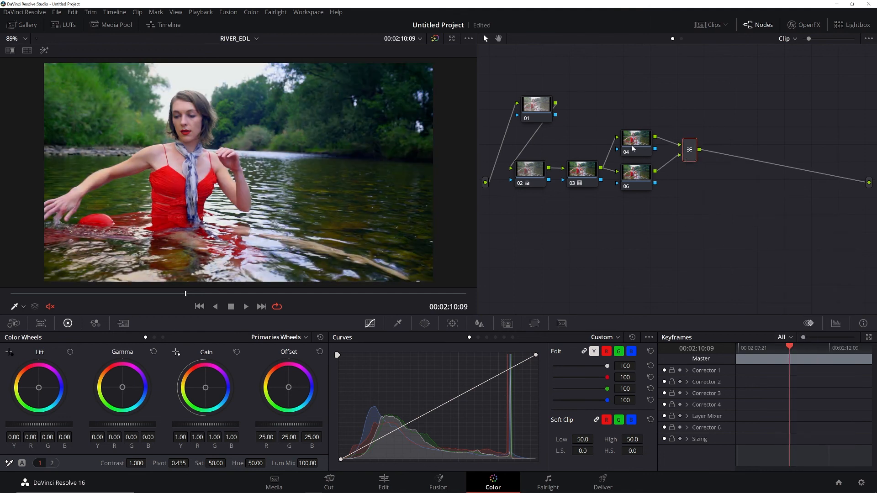
click(631, 149)
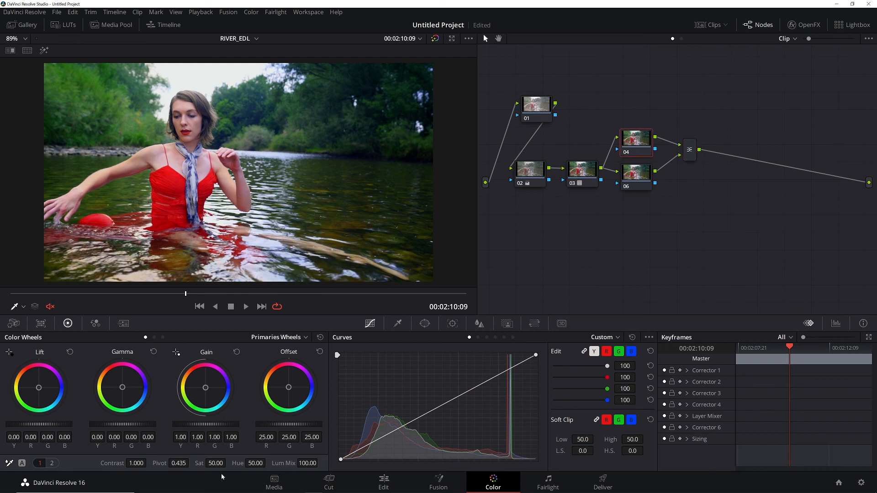
drag(214, 463, 170, 463)
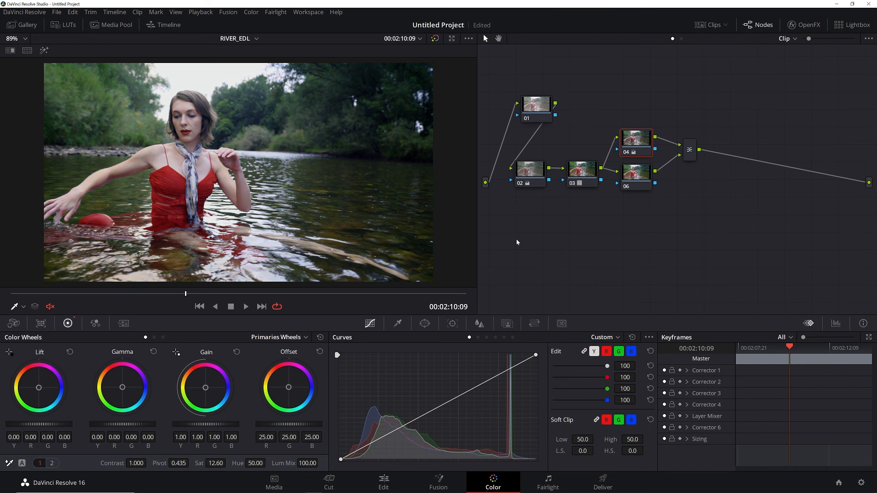
Key the skin tone in node 06 by sampling the woman's forehead with the HSL qualifier and highlighting the selection.
click(641, 177)
click(398, 324)
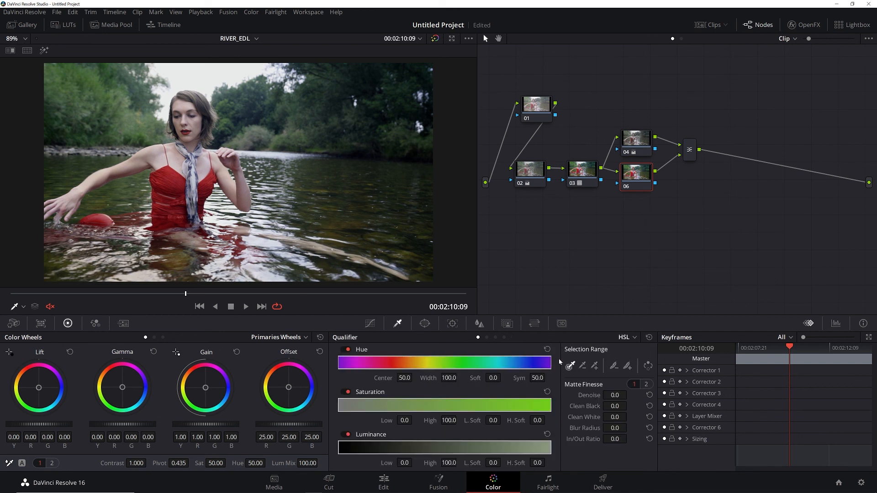
click(585, 367)
click(595, 368)
click(569, 368)
click(179, 102)
drag(178, 102, 193, 103)
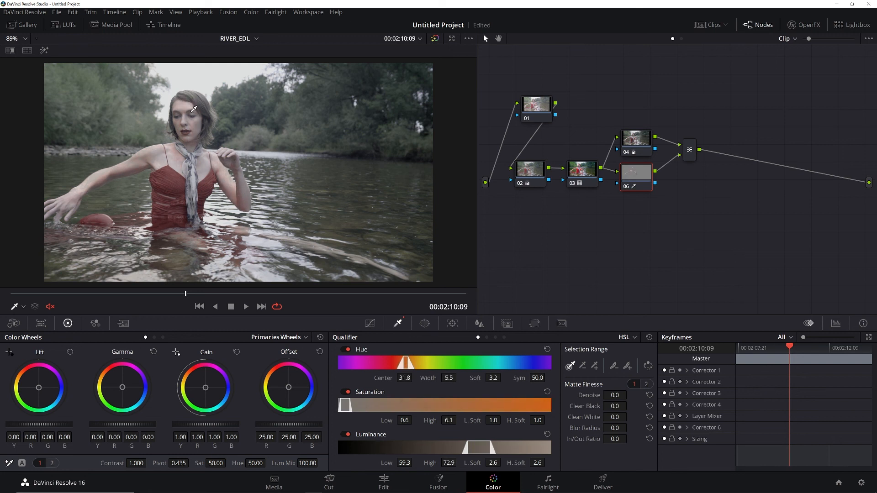
click(44, 51)
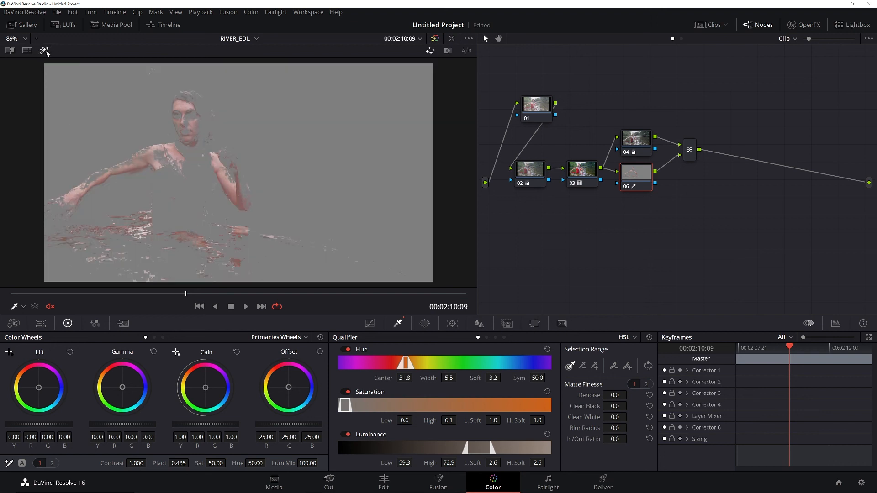
drag(187, 101, 179, 103)
Refine the skin key to hue center 27.0, hue width 21.8, blur radius 38.8, clean white 24.4 and in/out ratio -15.7.
drag(447, 379, 459, 377)
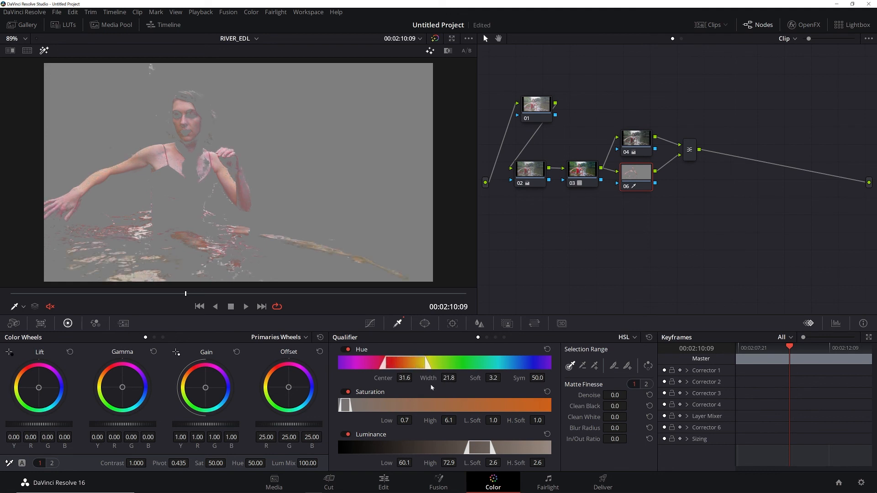
drag(402, 379, 415, 377)
drag(617, 428, 630, 428)
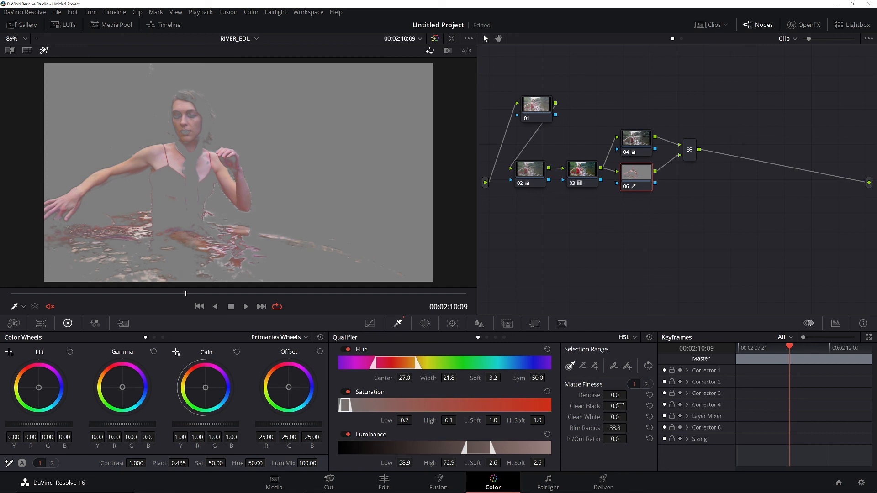
drag(629, 417, 630, 416)
drag(629, 417, 630, 416)
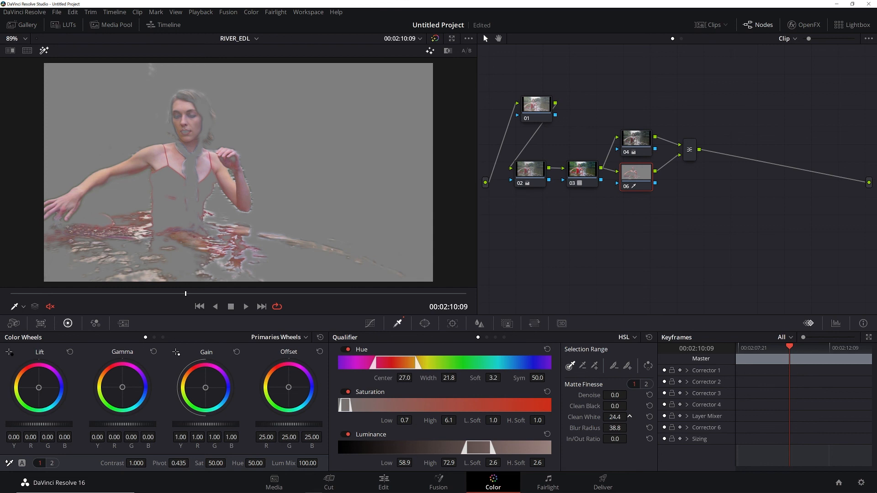
drag(610, 442, 593, 442)
Try a warm orange gain tint on the keyed skin, compare it with the full image, and reset the gain.
drag(204, 388, 200, 386)
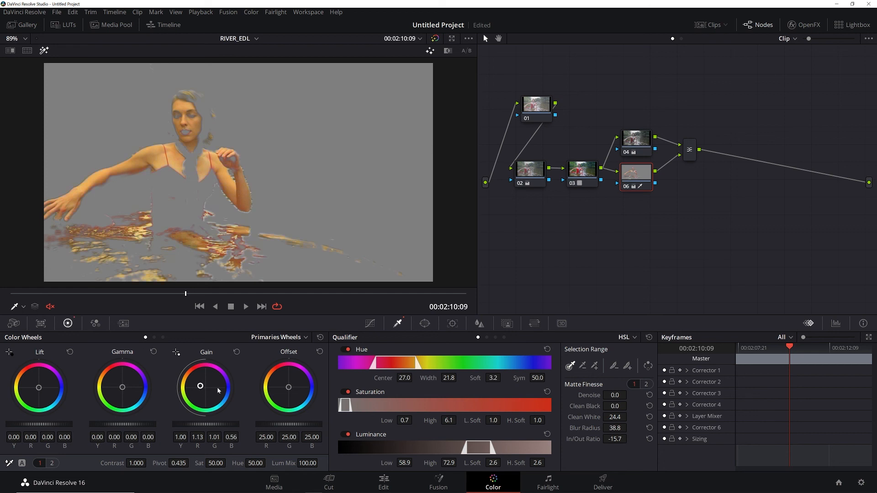
click(44, 50)
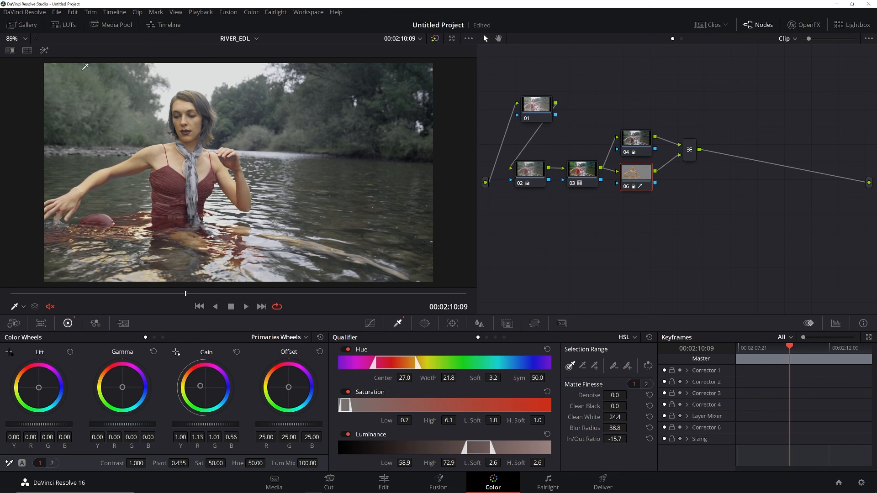
click(44, 50)
click(236, 353)
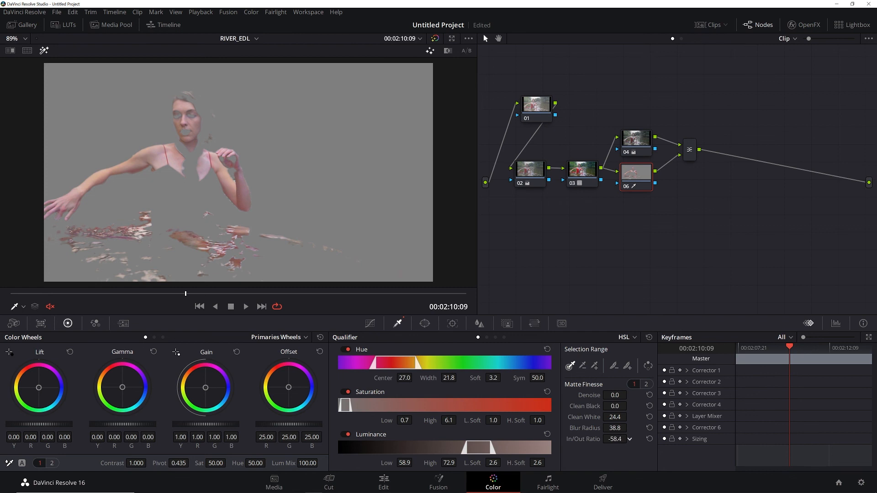
Check the skin key at several frames of the clip and widen its hue width to 26.6.
drag(219, 294, 390, 295)
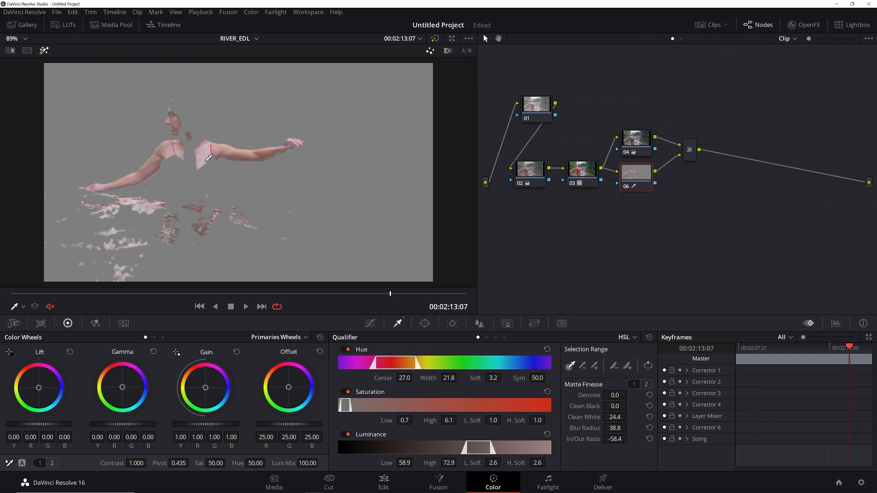
mouse_move(234, 292)
mouse_down()
mouse_move(285, 294)
mouse_move(250, 294)
mouse_up()
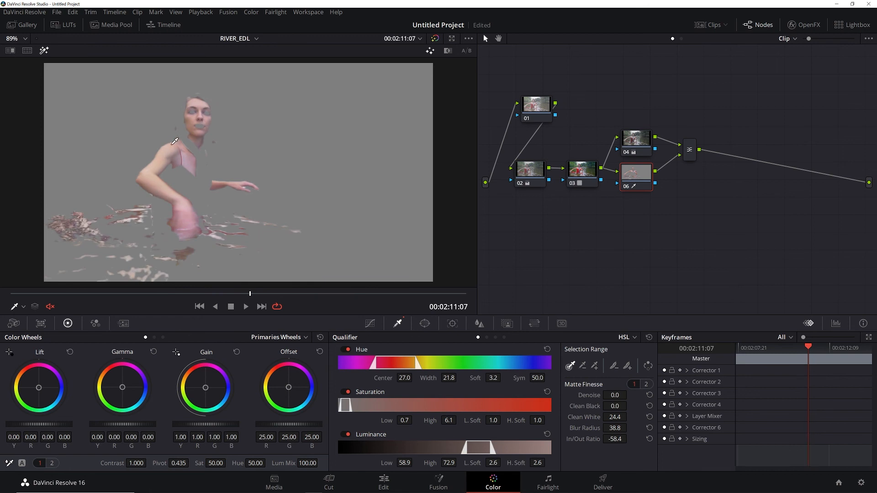
mouse_move(251, 293)
mouse_down()
mouse_move(211, 293)
mouse_move(234, 293)
mouse_up()
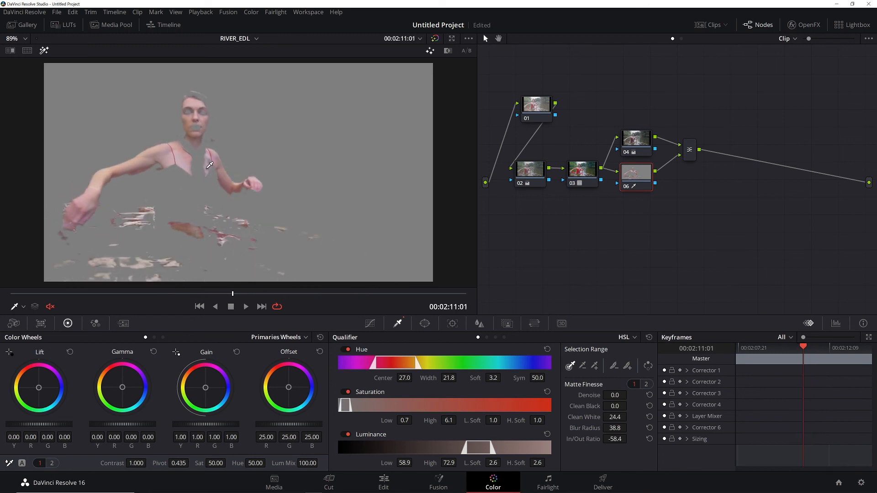
drag(372, 362, 368, 362)
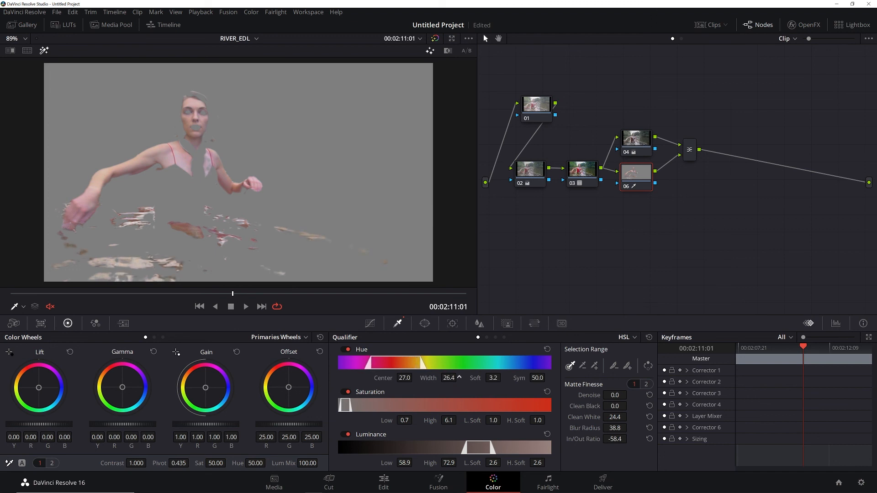
Check the key at the clip's start and end, and raise the qualifier's low luminance limit to 59.3.
drag(239, 301, 133, 282)
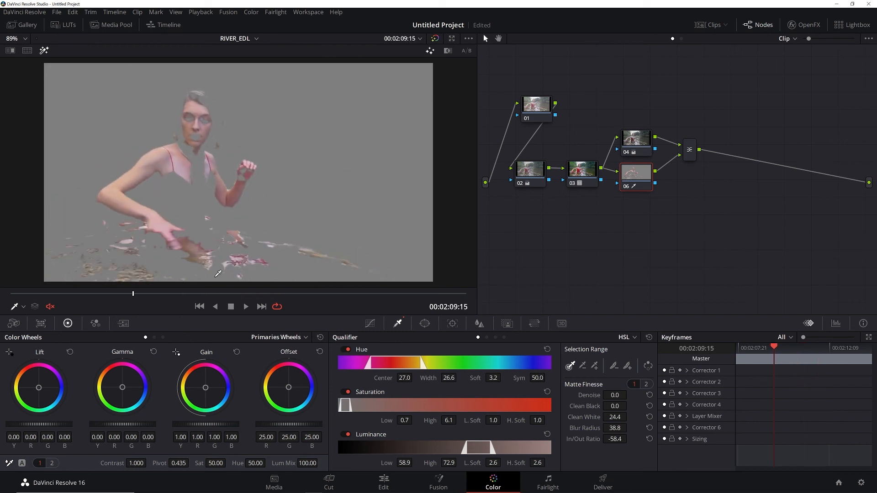
drag(131, 297, 491, 263)
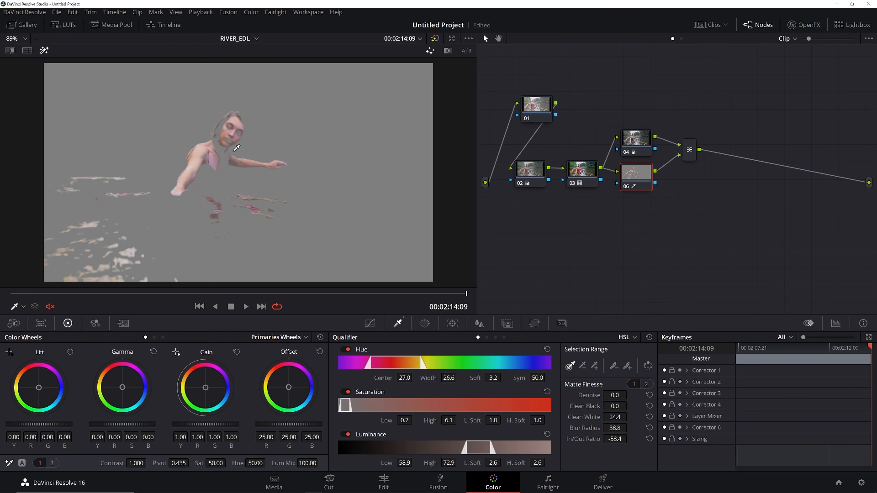
drag(405, 462, 414, 462)
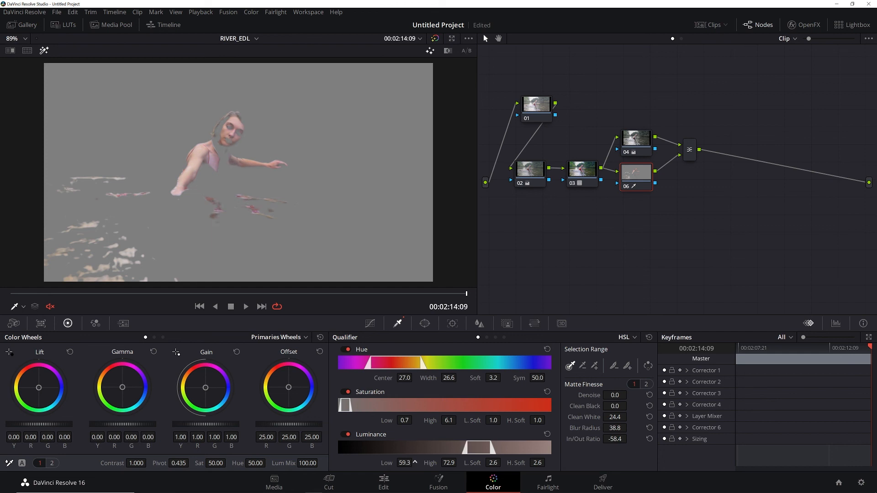
Set the skin key's low luminance limit to 57.8 and its matte blur radius to 47.4, checking the key at other frames.
drag(282, 295, 189, 285)
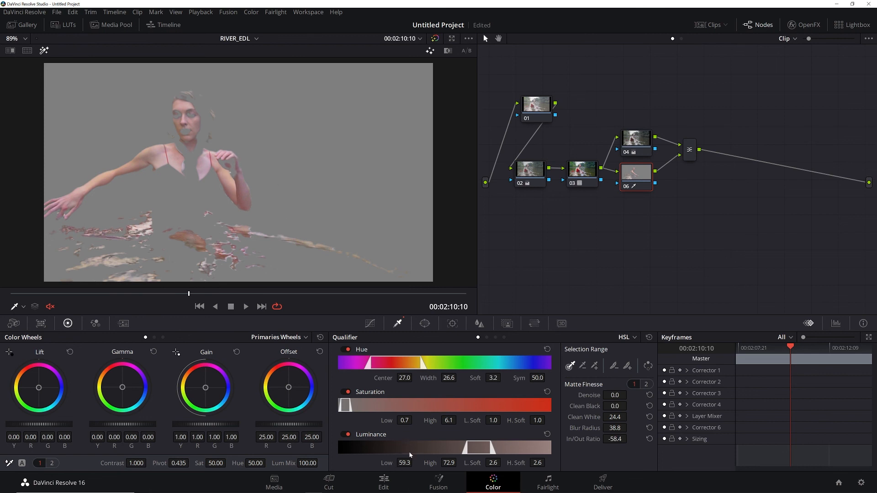
drag(406, 462, 405, 463)
drag(405, 463, 404, 464)
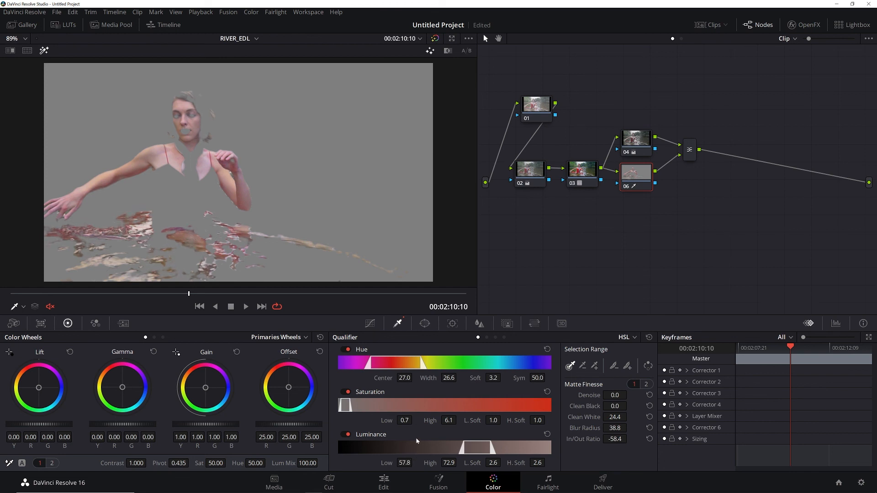
drag(261, 294, 301, 299)
drag(615, 428, 655, 428)
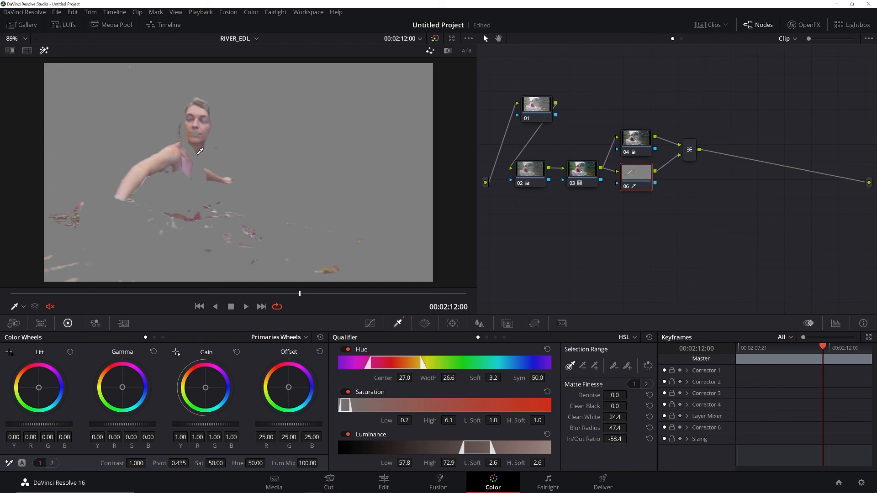
Review the skin key at earlier frames of the clip and compare it with the full image.
drag(299, 293, 258, 293)
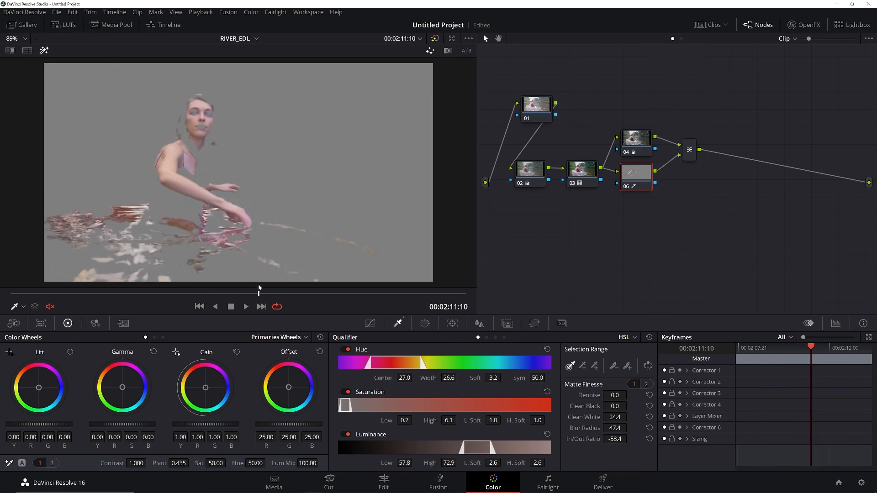
click(48, 51)
drag(258, 293, 53, 285)
click(162, 292)
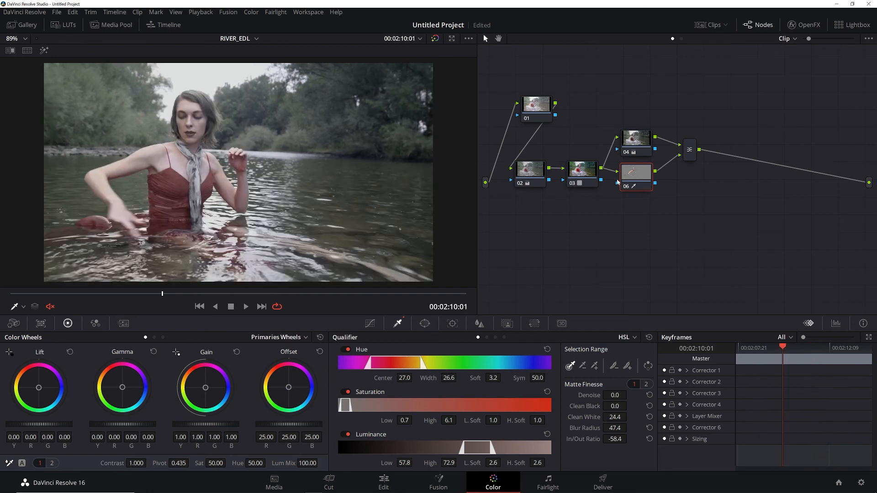
mouse_move(163, 295)
mouse_down()
mouse_move(290, 288)
mouse_move(124, 291)
mouse_move(153, 292)
mouse_up()
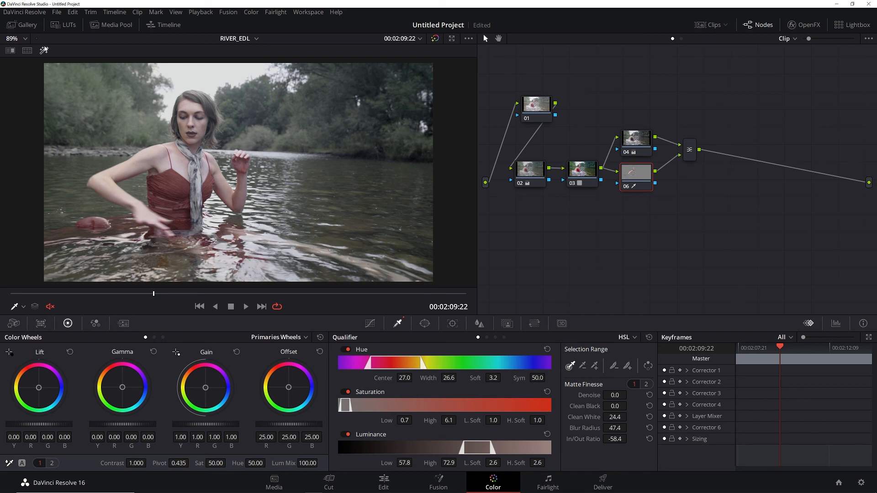
click(44, 50)
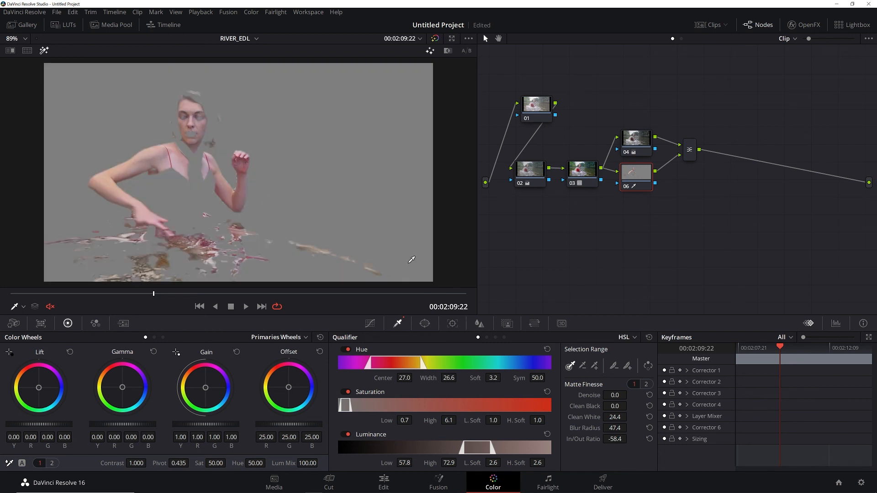
Display the vectorscope in the scopes and turn on its skin tone indicator.
click(836, 323)
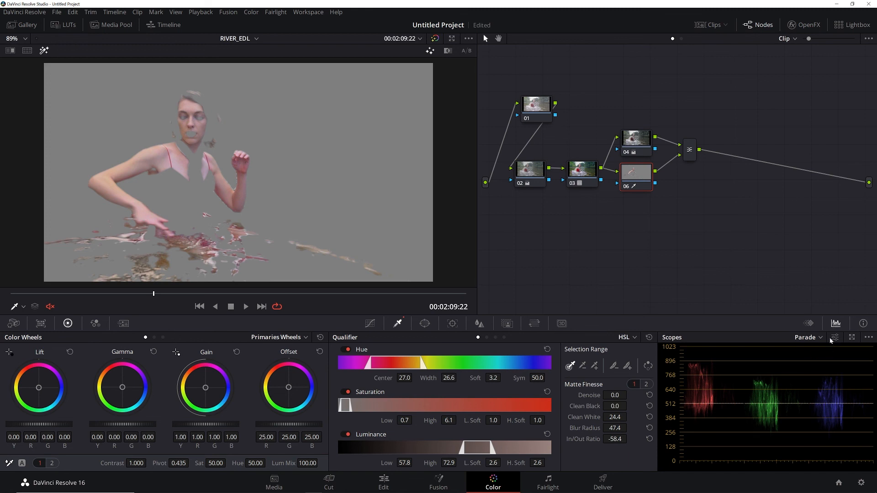
click(822, 339)
click(822, 372)
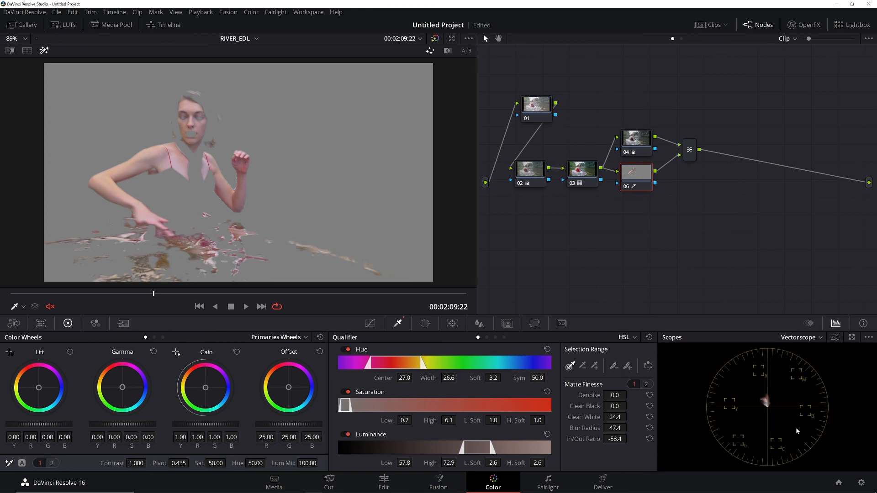
click(835, 337)
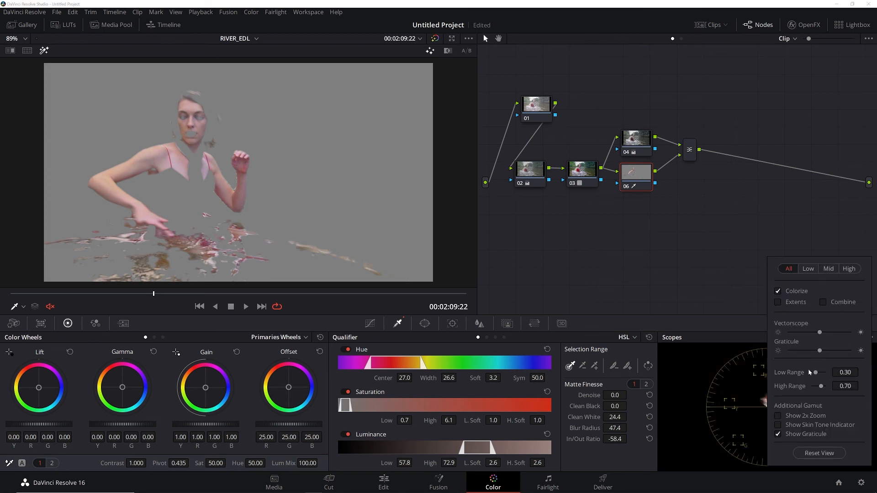
click(777, 426)
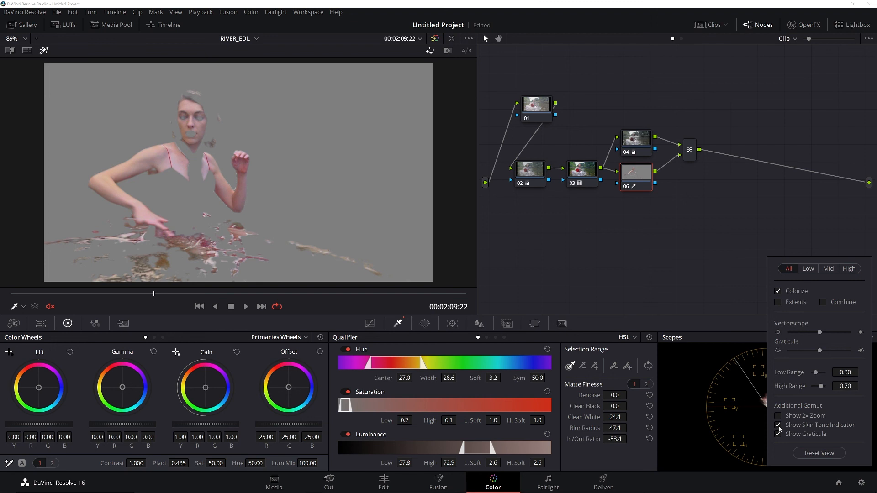
click(728, 450)
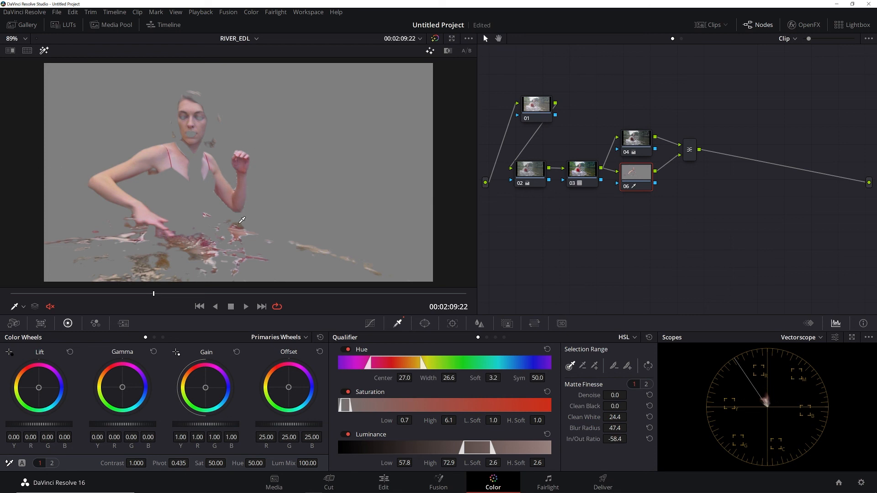
Warm the keyed skin's gamma to red 0.01 and blue -0.04, and compare the highlighted key with the full image.
drag(123, 391, 120, 387)
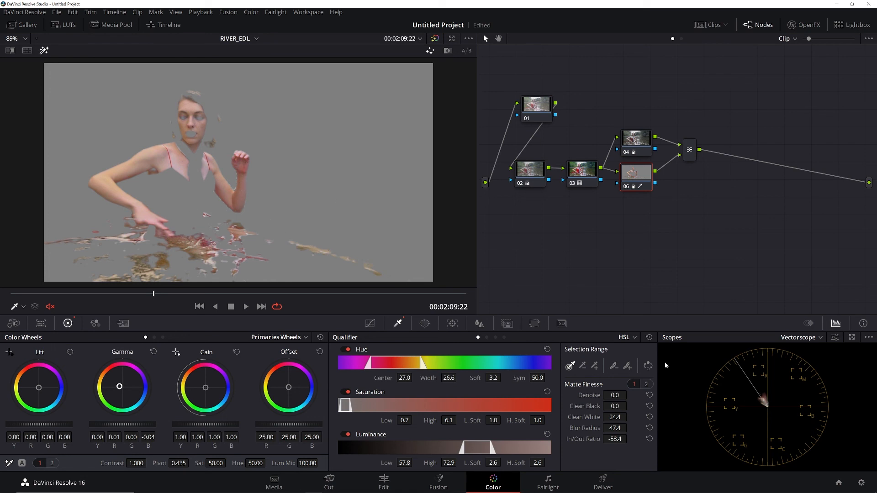
click(44, 51)
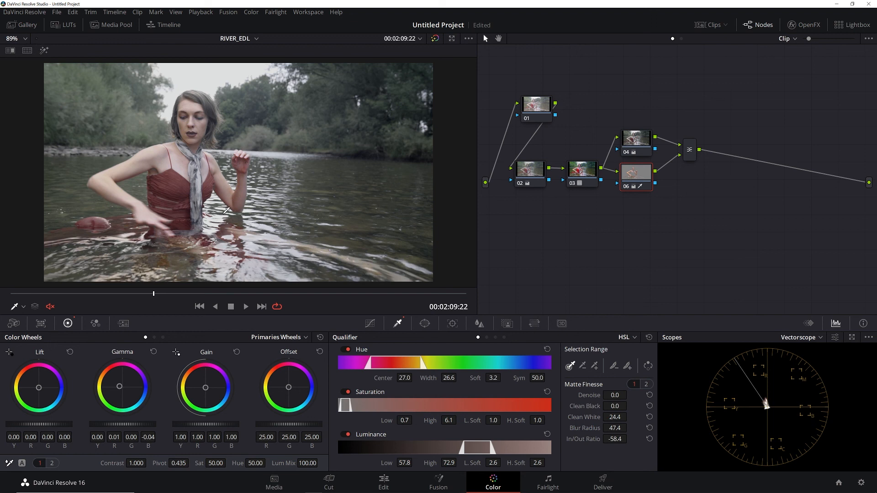
click(43, 51)
Add a gradient window on node 06 at the waterline, with pan 46.95, tilt 48.50, rotation 0.88 and softness 2.93.
click(425, 324)
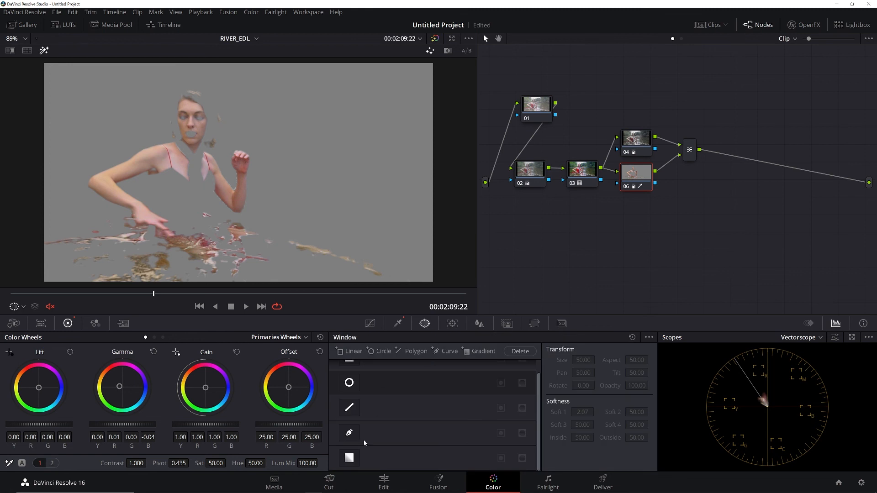
click(349, 458)
mouse_move(237, 215)
mouse_down()
mouse_move(309, 94)
mouse_move(276, 274)
mouse_move(235, 232)
mouse_up()
drag(238, 173, 188, 198)
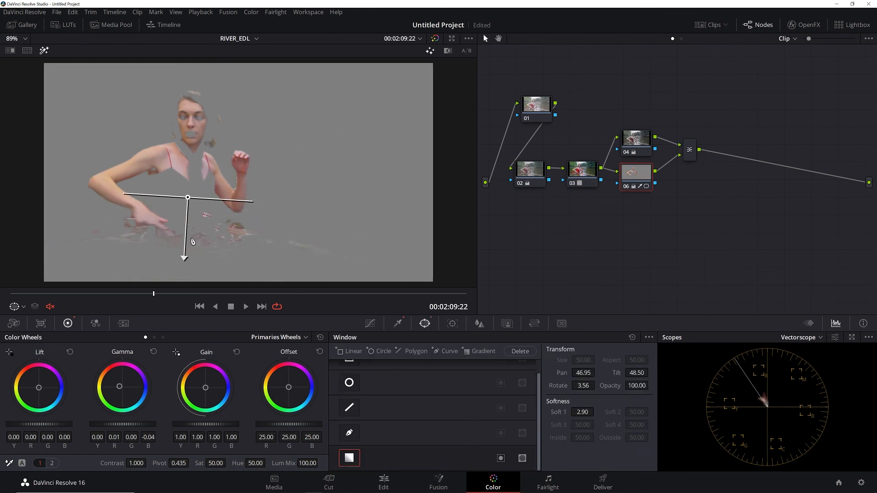
drag(184, 258, 186, 259)
Check the windowed key across the clip and in full-image playback, and set node 06's saturation to 57.40.
click(185, 294)
drag(186, 295, 317, 284)
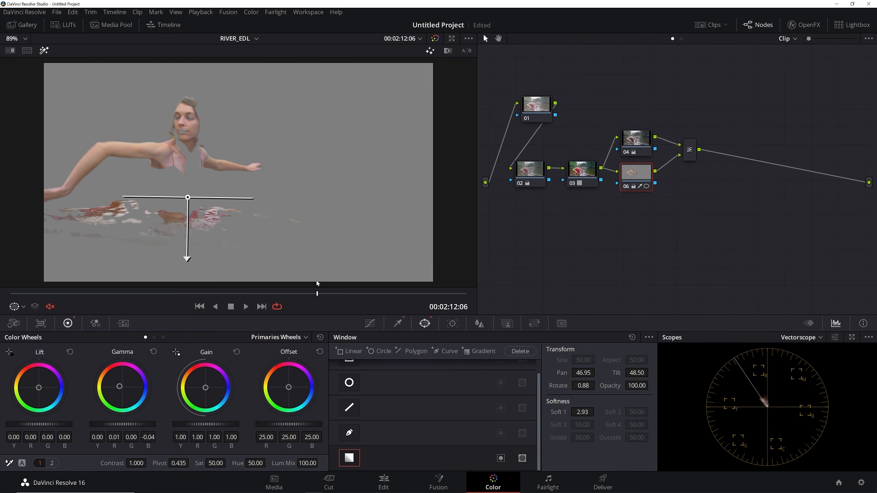
click(44, 51)
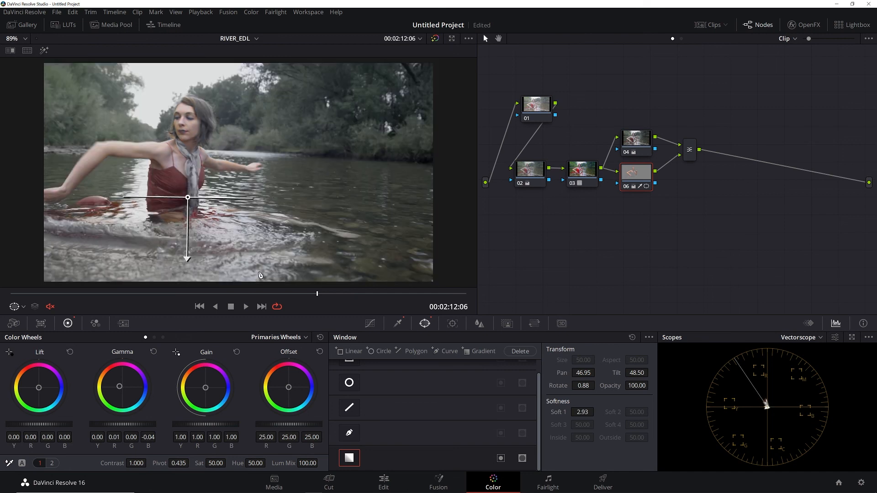
key(space)
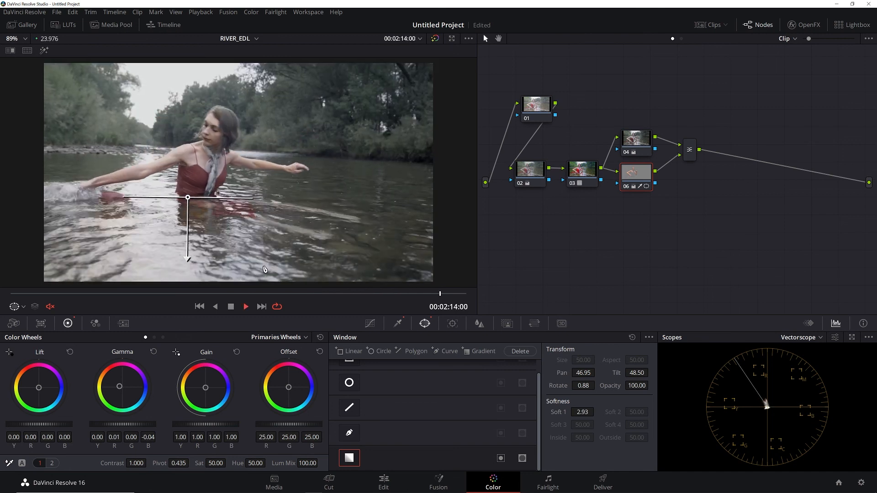
key(space)
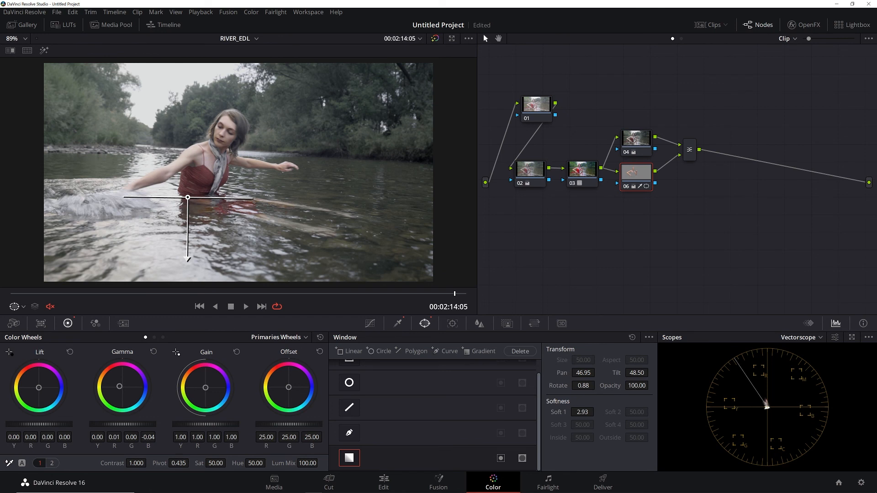
drag(223, 463, 229, 462)
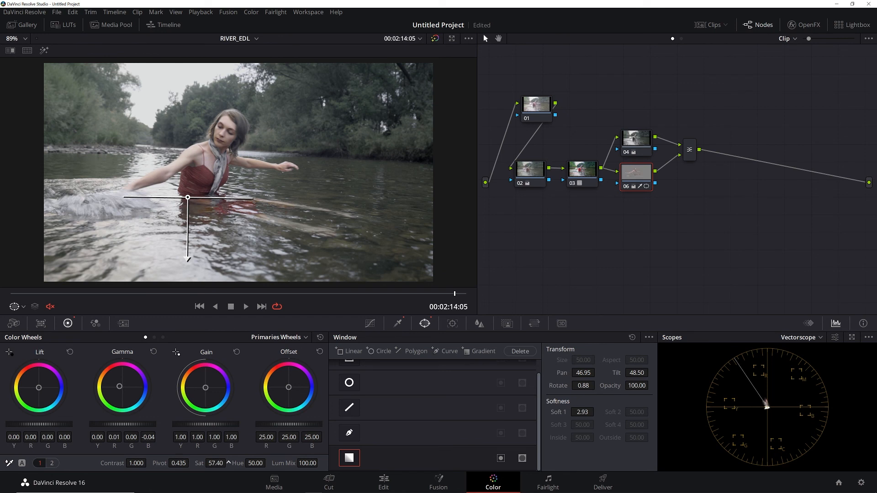
Set node 04's saturation to 32.60, judging the image at two different frames.
click(632, 136)
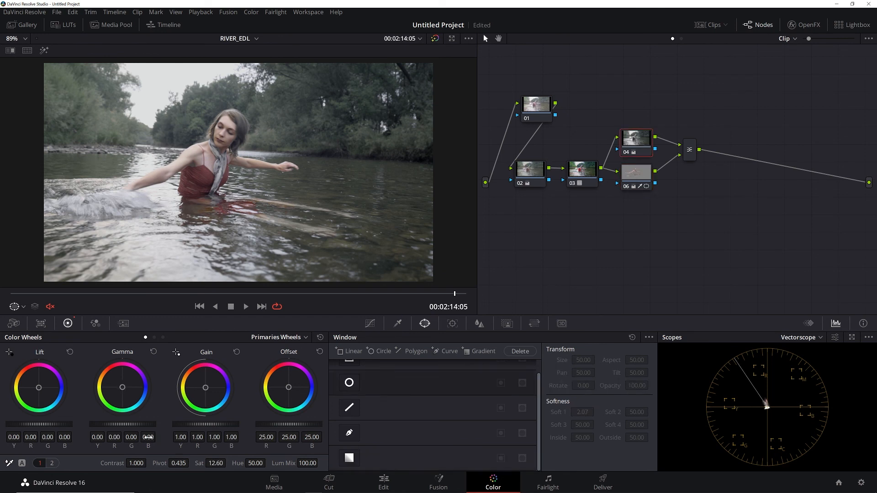
mouse_move(229, 463)
mouse_down()
mouse_move(235, 463)
mouse_move(227, 462)
mouse_up()
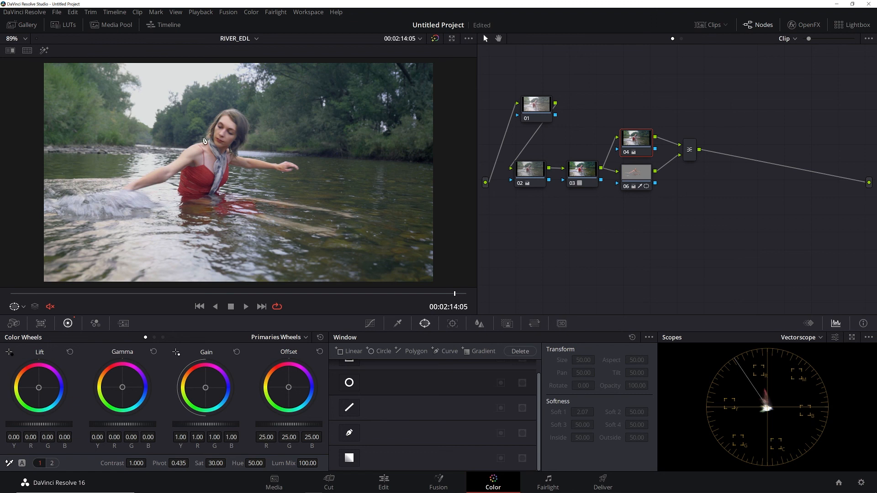
drag(161, 294, 165, 295)
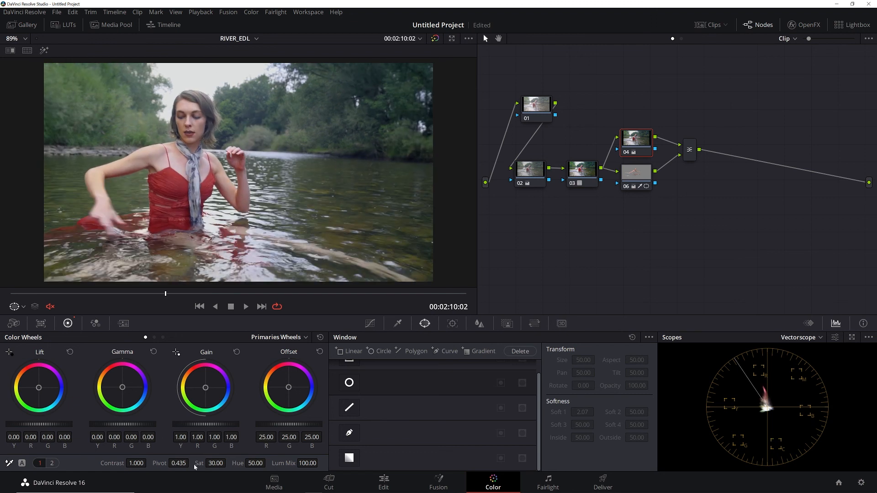
drag(228, 464, 228, 463)
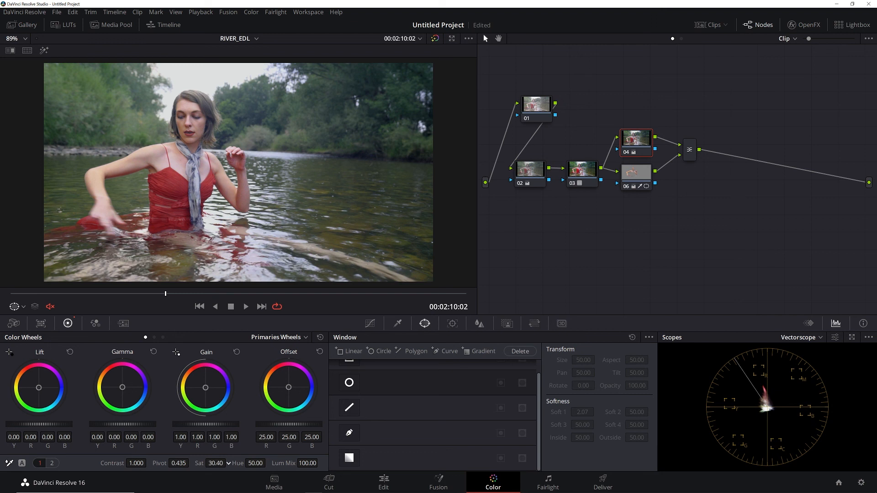
drag(229, 463, 223, 465)
Compare the graded image with the ungraded one and look through the clip.
key(shift+d)
key(shift+d)
key(shift+d)
key(shift+d)
drag(168, 294, 278, 230)
Inspect node 06's skin key across the clip, then examine the face close up in the full image and in the isolated key.
click(44, 50)
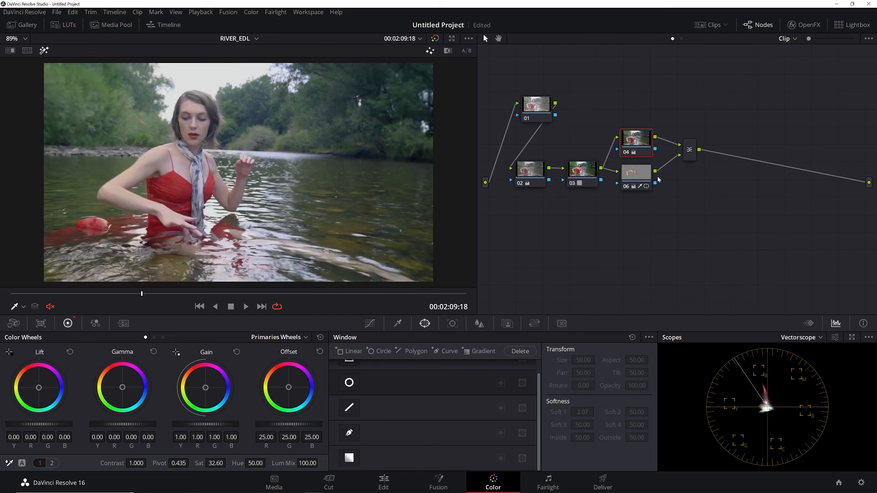
click(639, 185)
drag(155, 295, 396, 293)
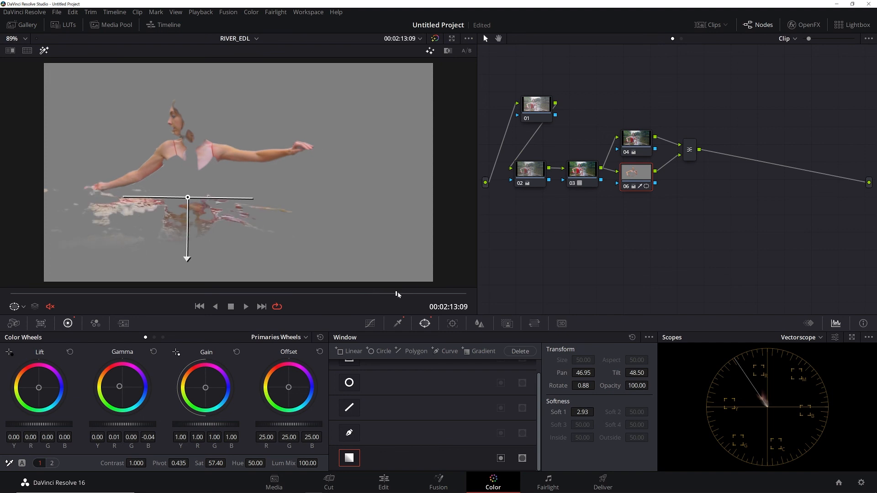
drag(398, 294, 42, 294)
scroll(230, 146, up, 2)
scroll(230, 147, up, 5)
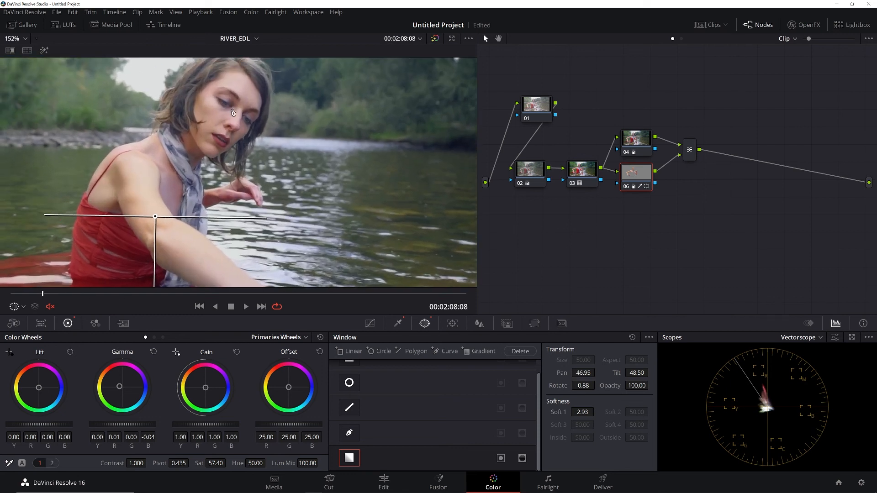
scroll(269, 178, up, 2)
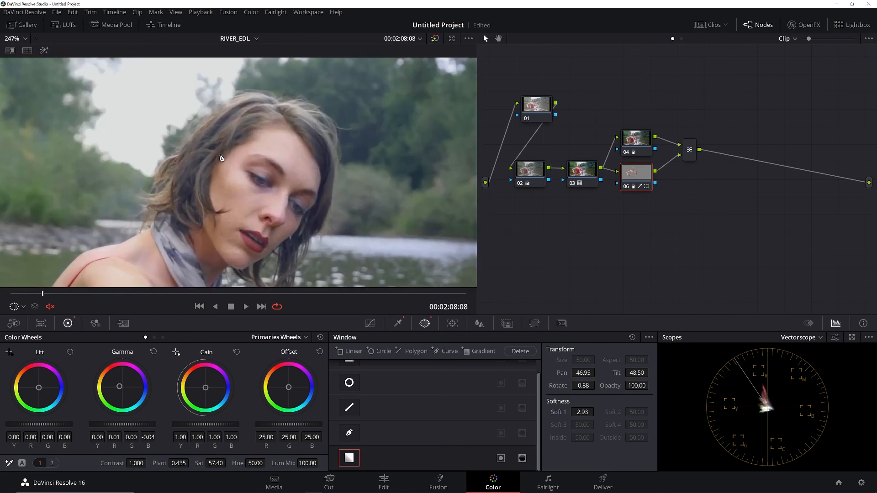
key(space)
key(space)
click(43, 51)
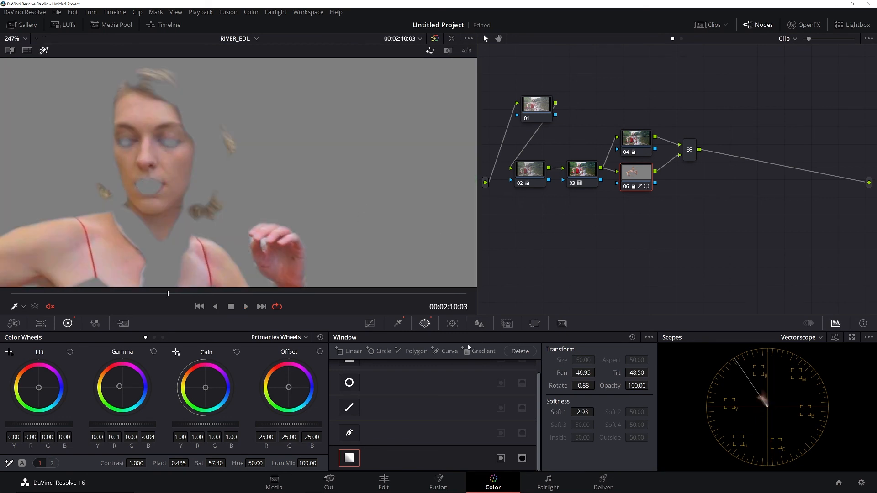
Set the skin key's low luminance limit to 60.6 and clean black to 62.3, and check the matte at other frames.
click(401, 326)
drag(167, 295, 98, 297)
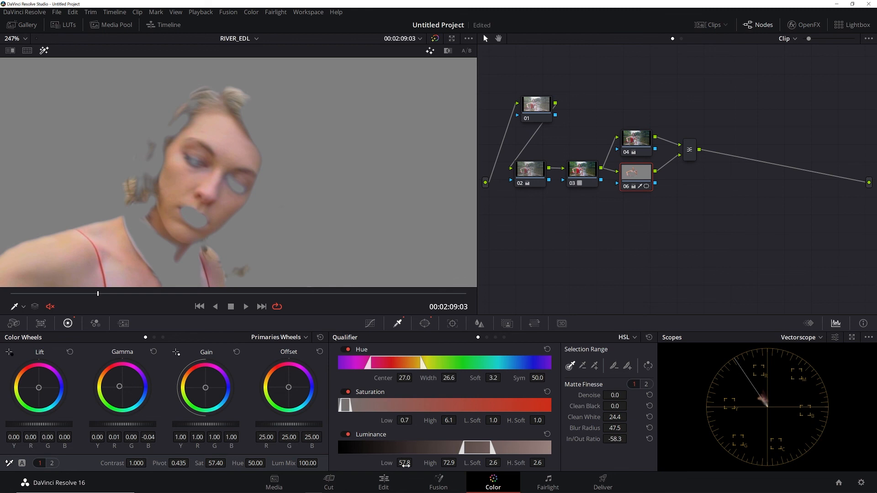
drag(404, 463, 414, 462)
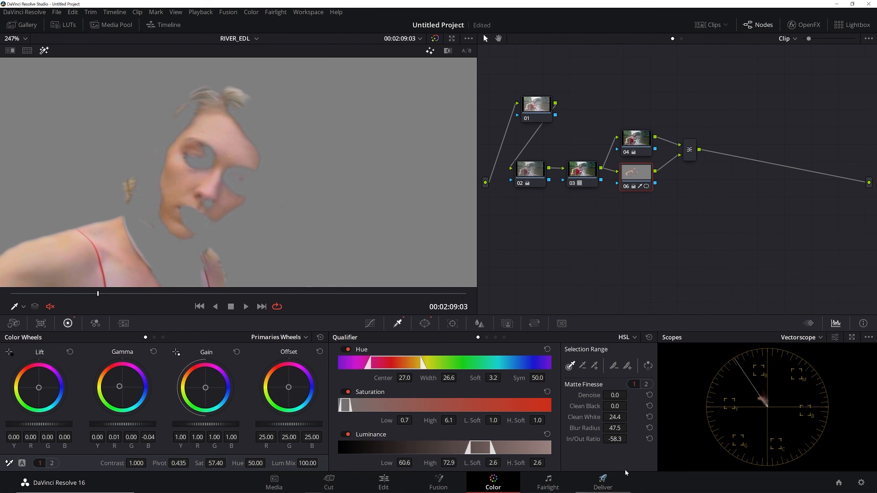
drag(614, 406, 649, 406)
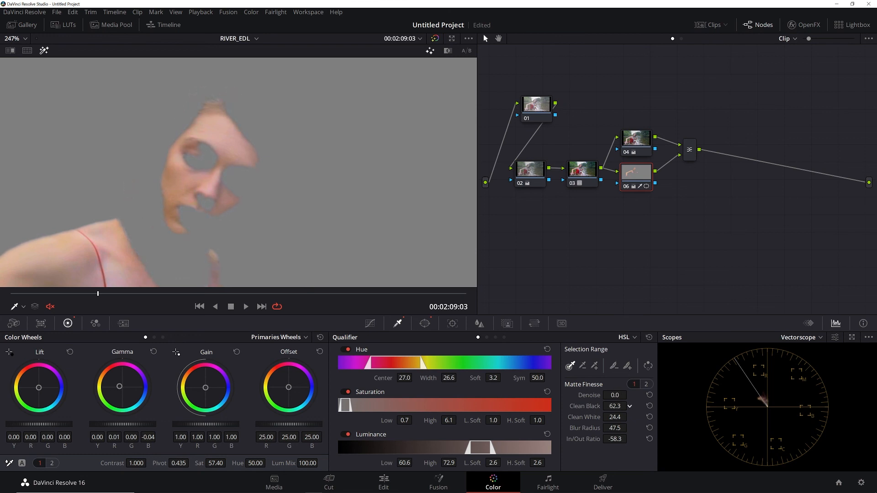
scroll(270, 204, down, 5)
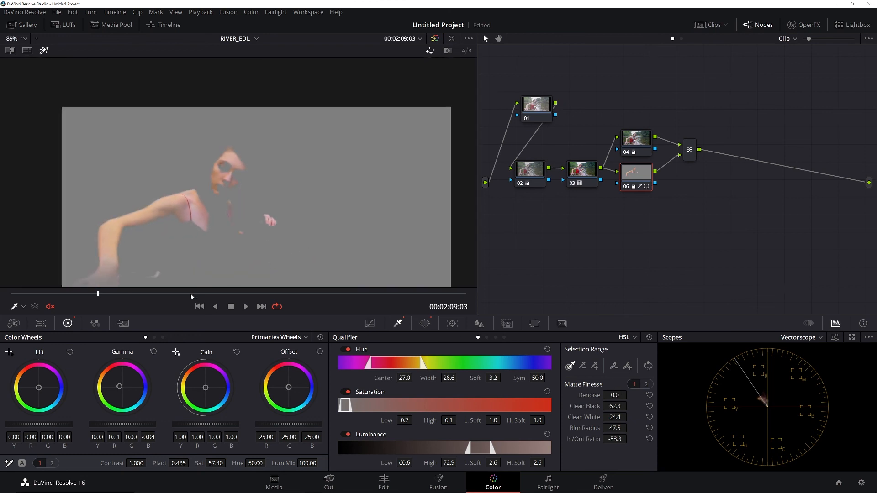
click(161, 293)
drag(161, 293, 185, 293)
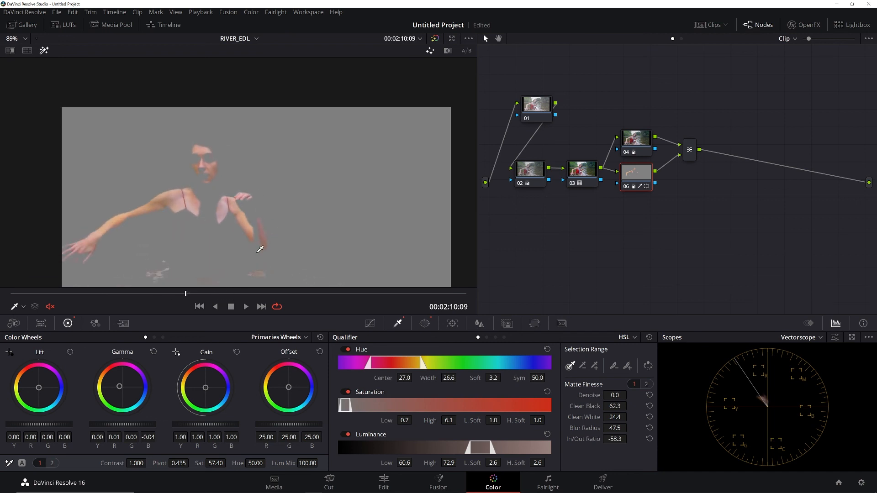
Set the skin key's clean black to 21.7 and low luminance limit to 56.3, judging the raised arm close up.
click(44, 50)
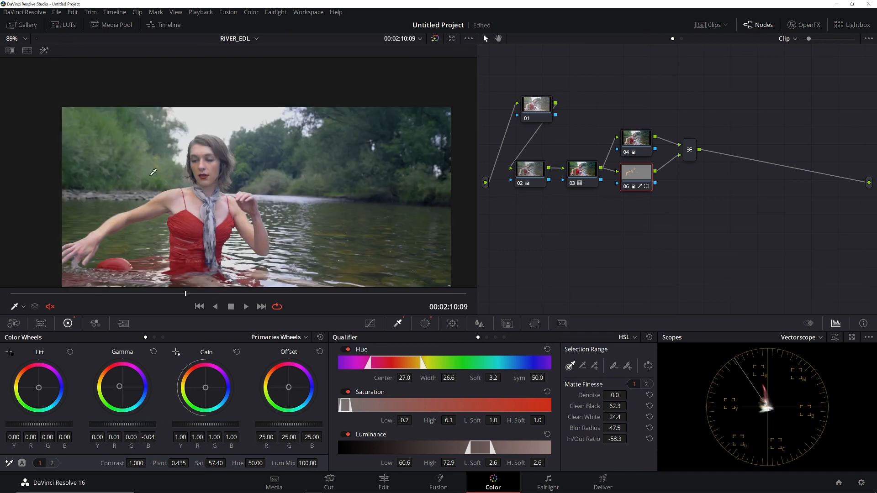
key(space)
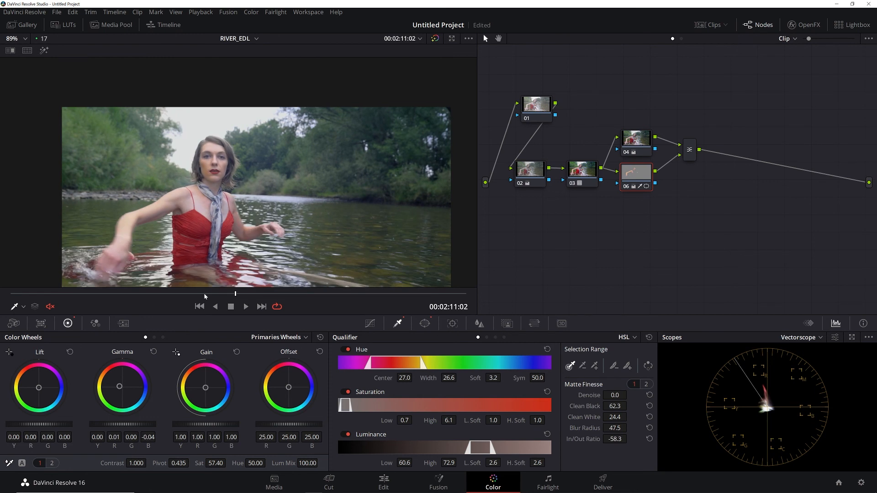
click(97, 295)
drag(96, 294, 187, 293)
scroll(271, 216, up, 5)
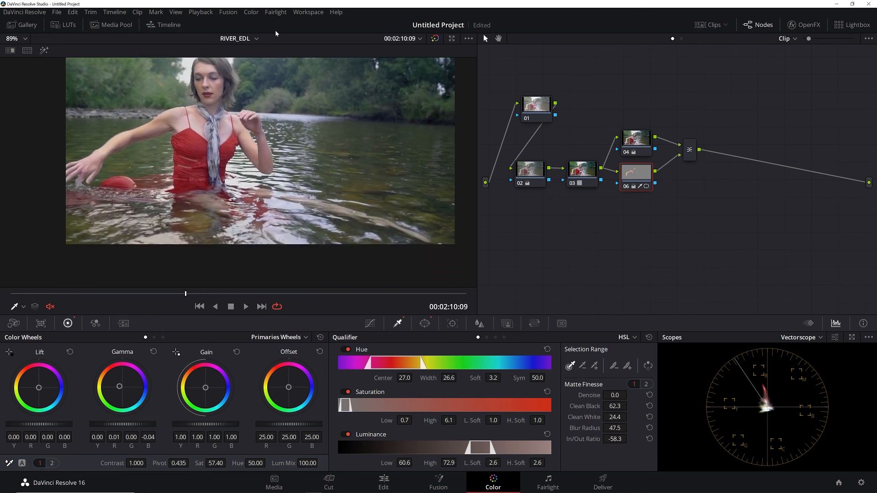
drag(255, 224, 251, 237)
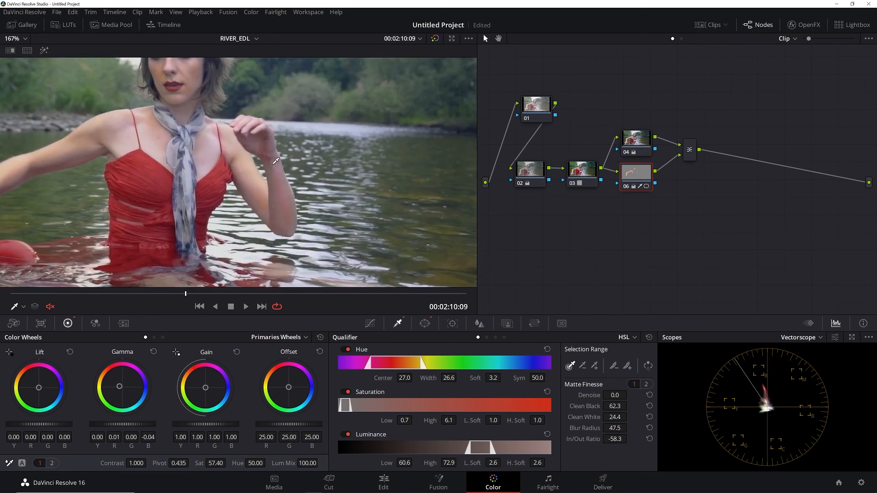
click(44, 50)
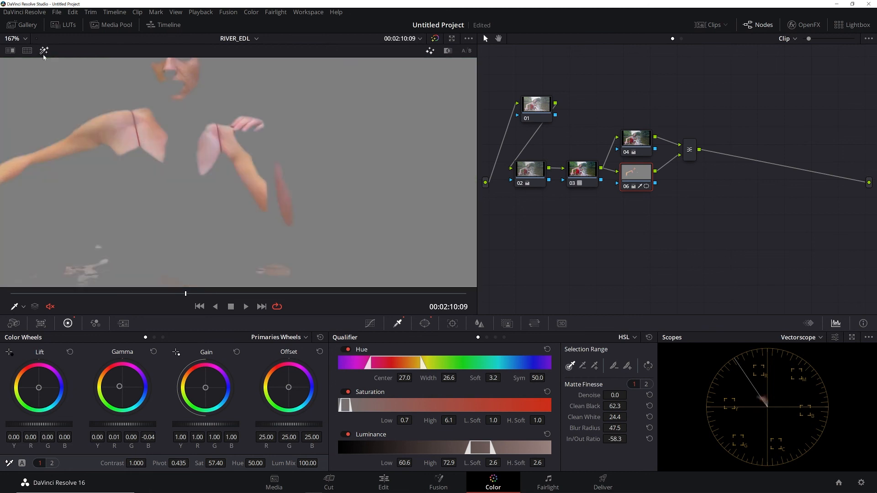
drag(615, 406, 589, 406)
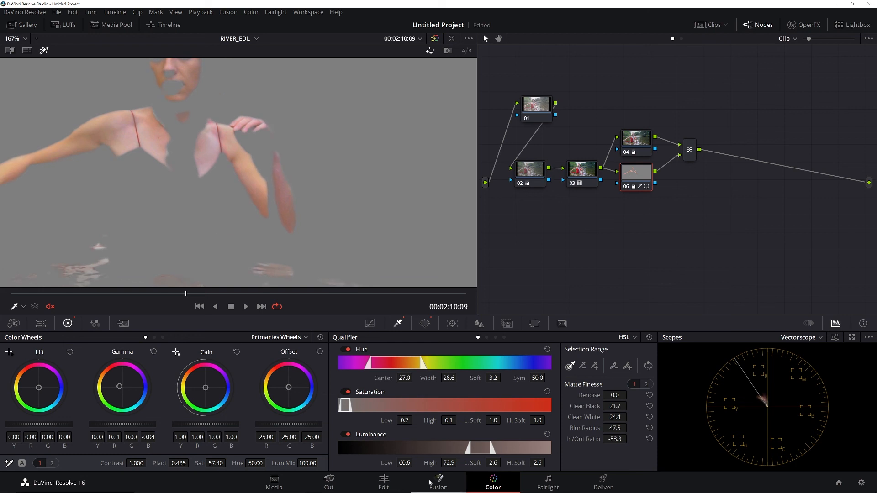
drag(404, 463, 386, 463)
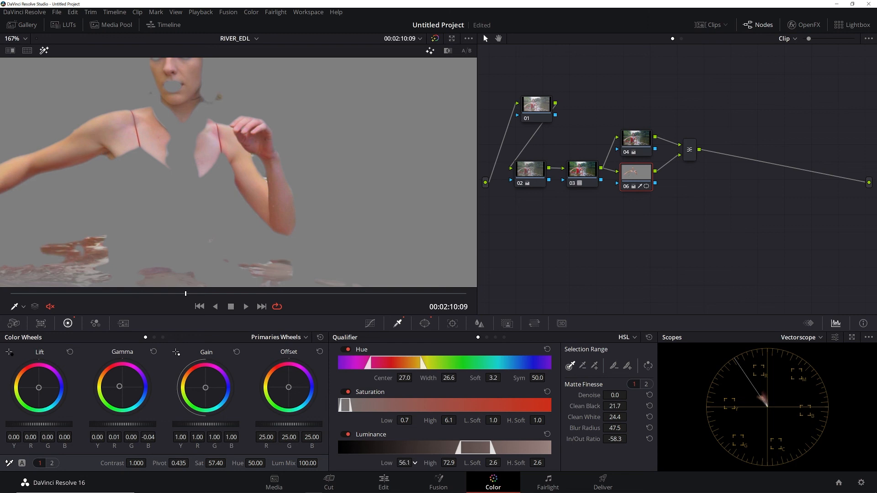
Set the skin key's blur radius to 91.2 and check the isolated key at other frames.
scroll(376, 275, down, 3)
key(space)
key(space)
drag(615, 428, 649, 428)
key(space)
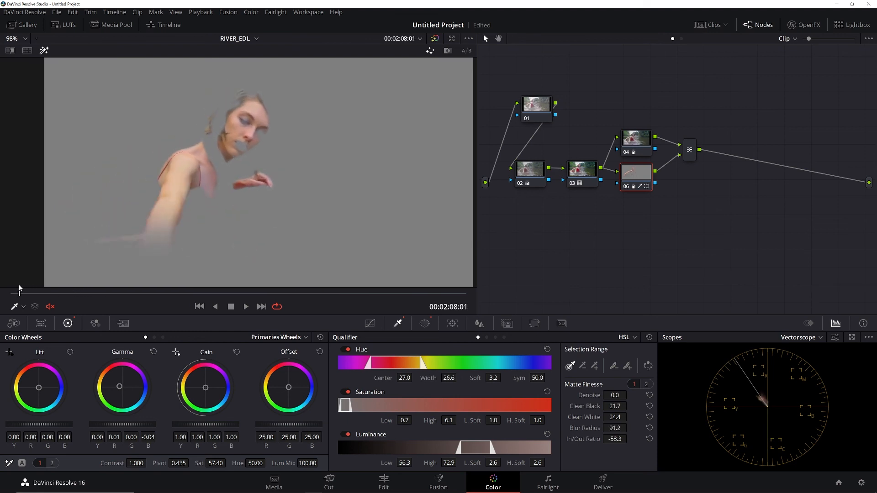
key(space)
Play the full graded clip without the key highlight and examine the skin both close up and in the whole frame.
click(44, 50)
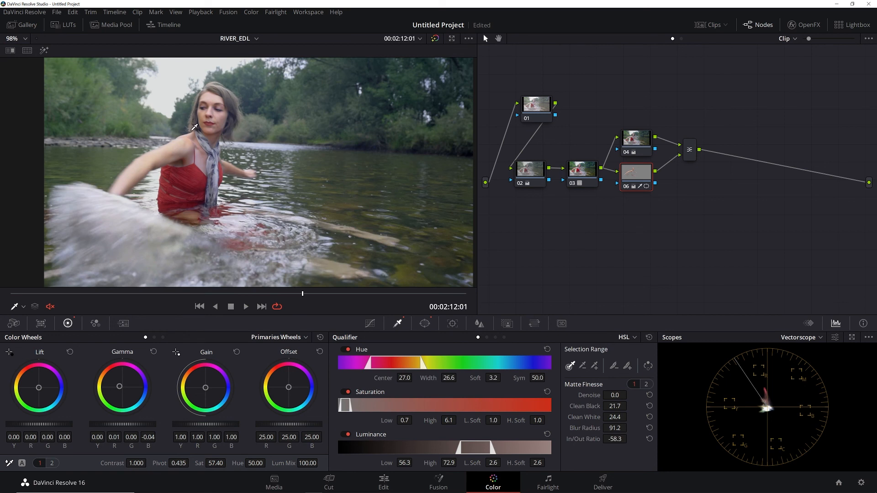
key(space)
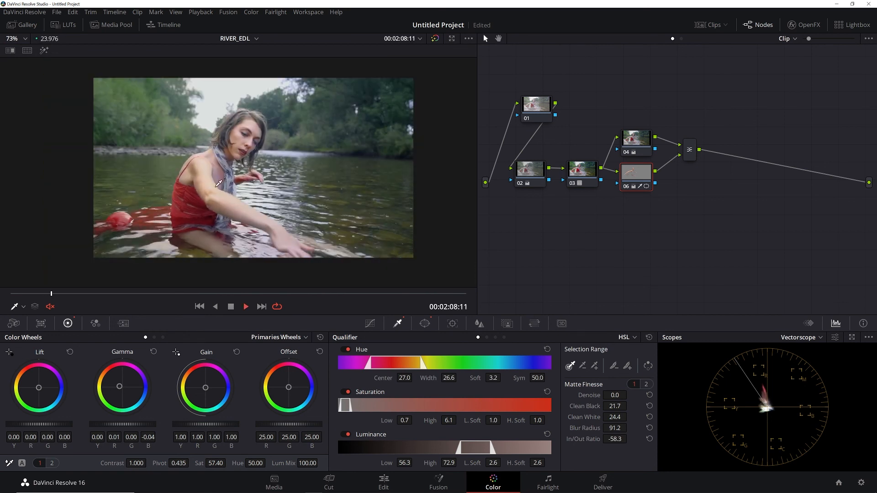
scroll(218, 184, up, 4)
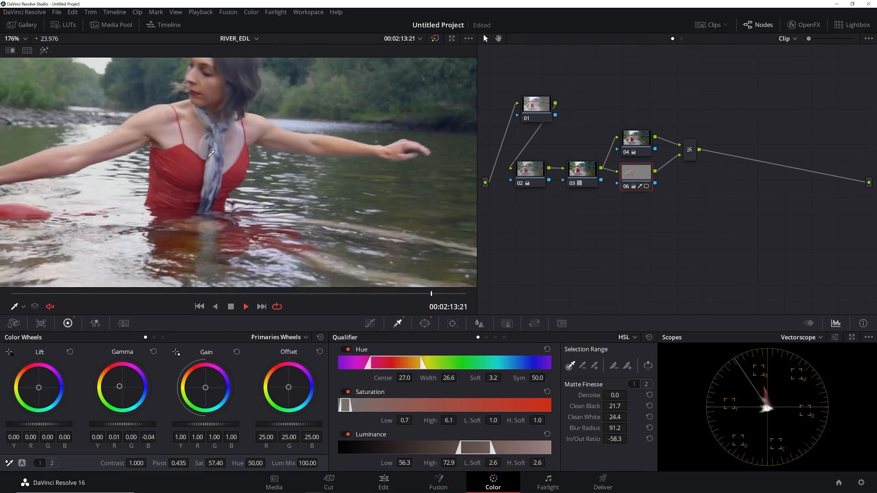
scroll(233, 196, up, 2)
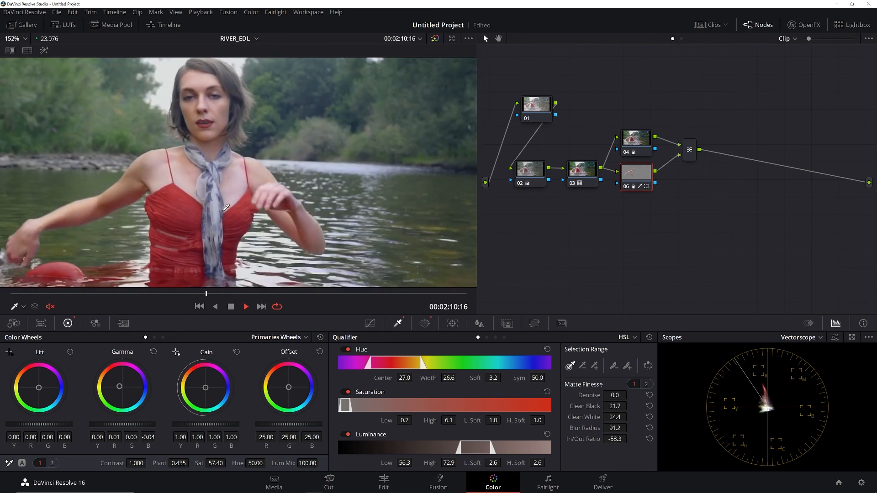
scroll(236, 214, down, 5)
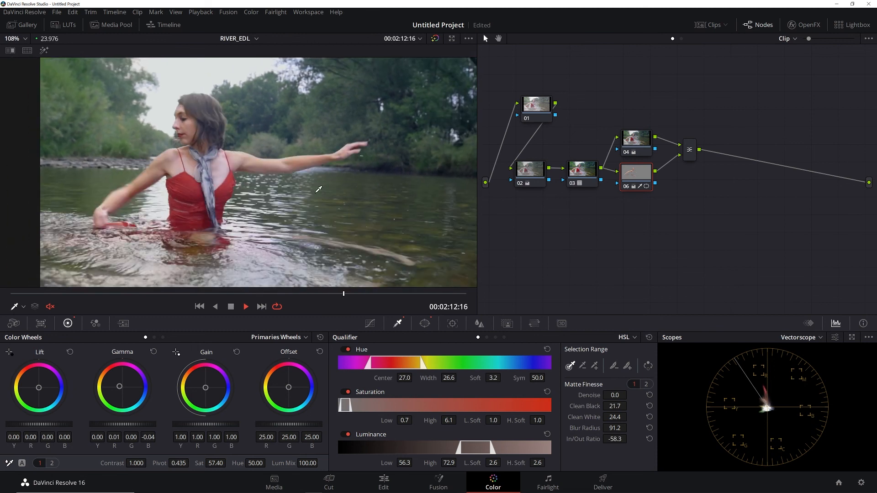
scroll(350, 217, down, 2)
key(space)
drag(350, 217, 304, 180)
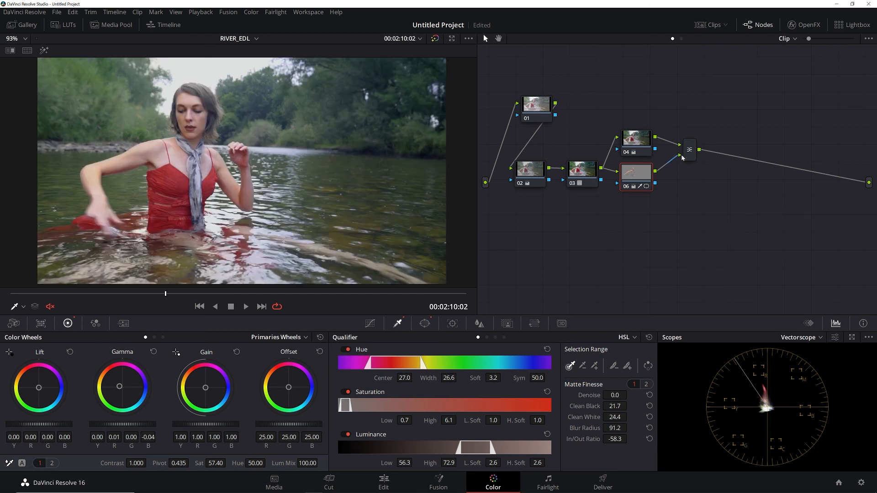
Add a serial node after the existing mixer, add a layer node beneath it, and place the new layer mixer between both branches.
click(684, 158)
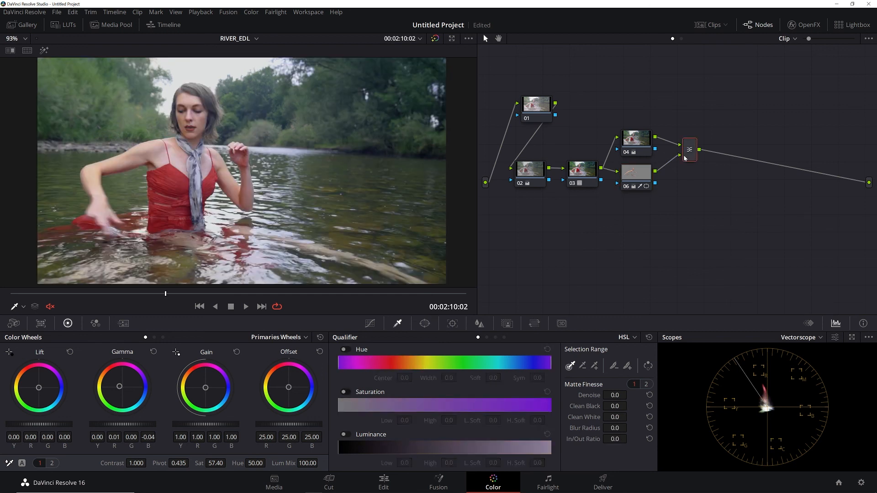
key(alt+s)
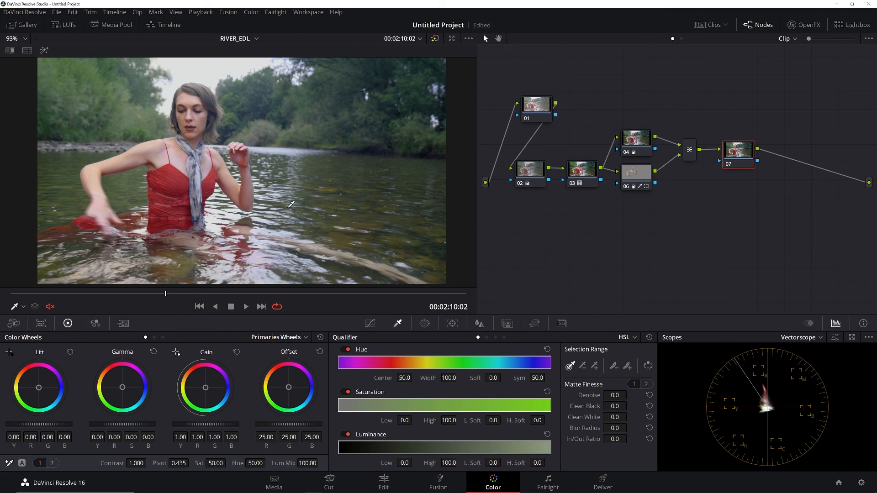
drag(754, 157, 750, 133)
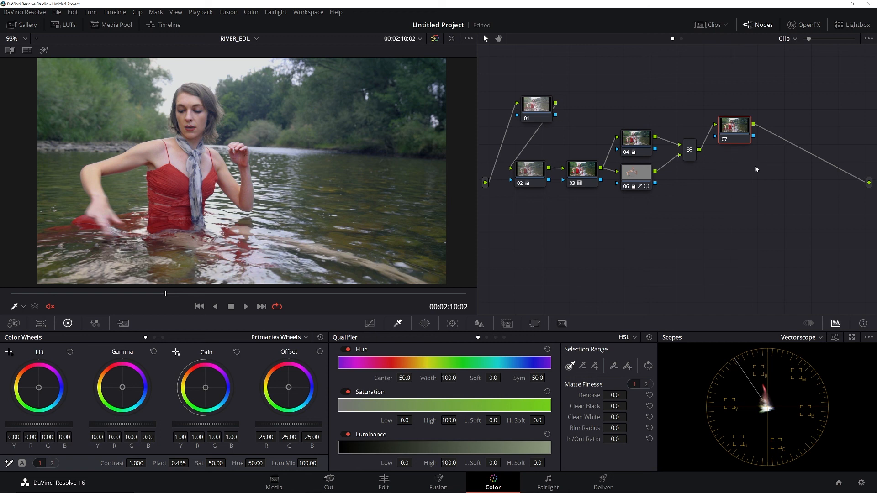
key(alt+l)
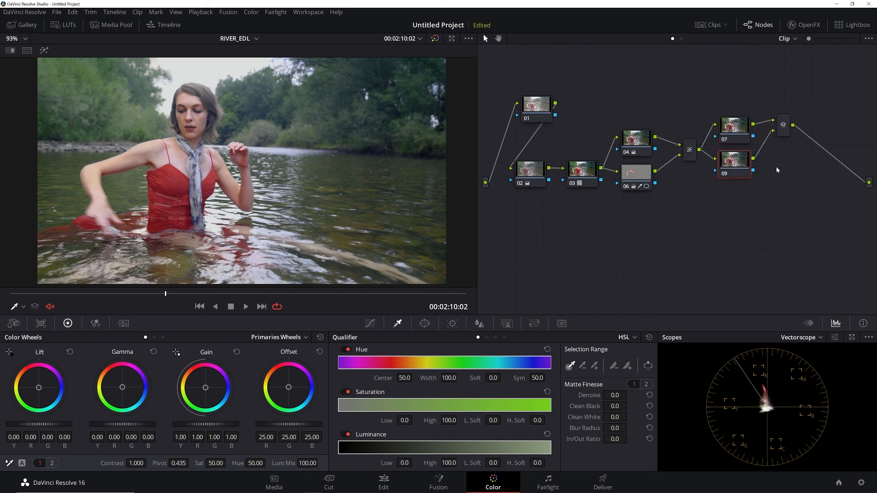
drag(787, 134, 794, 158)
Select node 07, switch the scope to Parade, and space node 09 farther below node 07.
click(735, 135)
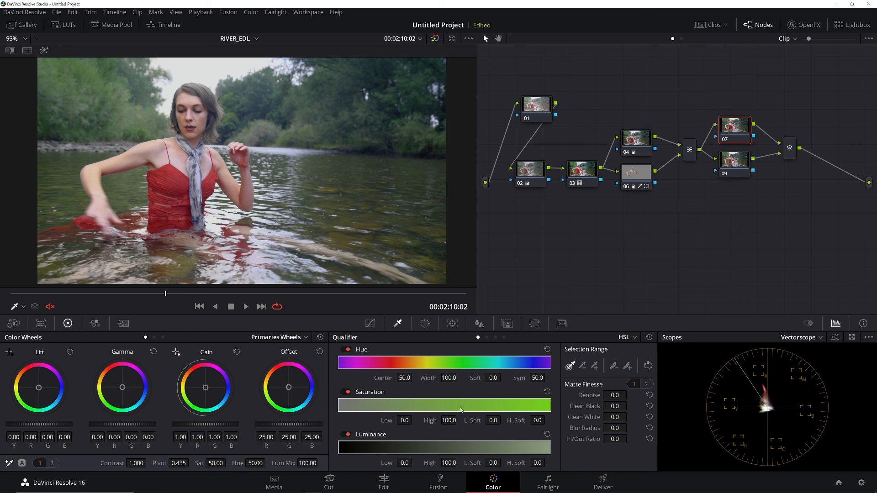
click(852, 338)
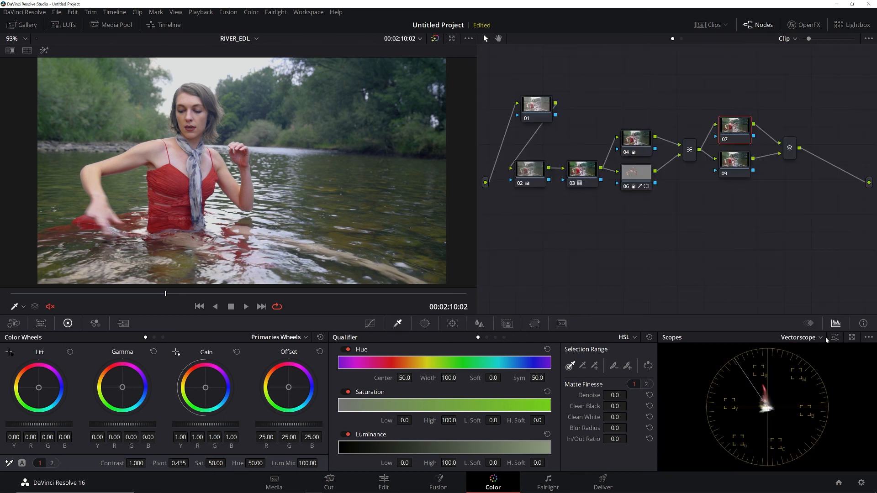
click(821, 338)
click(812, 352)
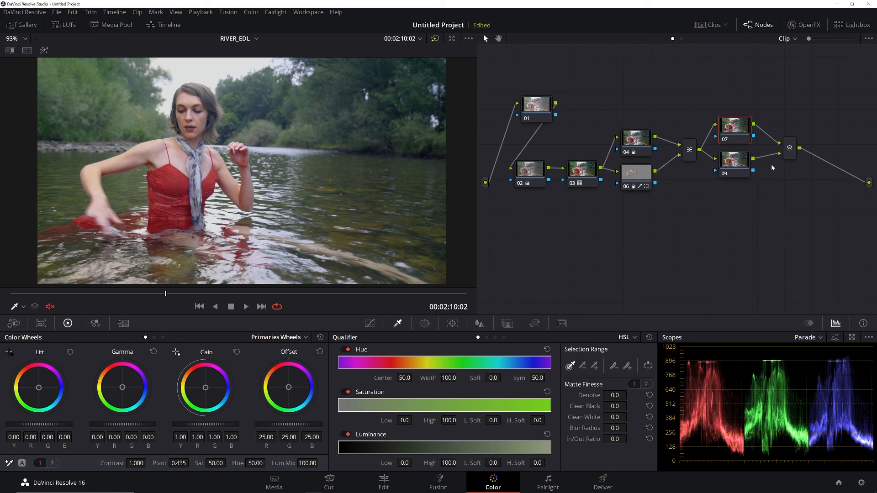
drag(734, 164, 734, 177)
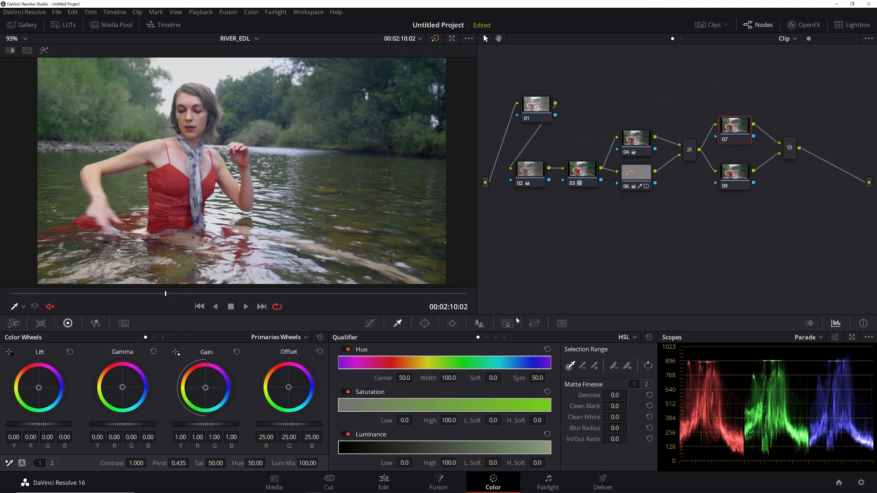
Set node 07's contrast to 1.146, its Log shadows to -0.03 and low range to 0.205, and check the result in playback.
drag(136, 463, 149, 463)
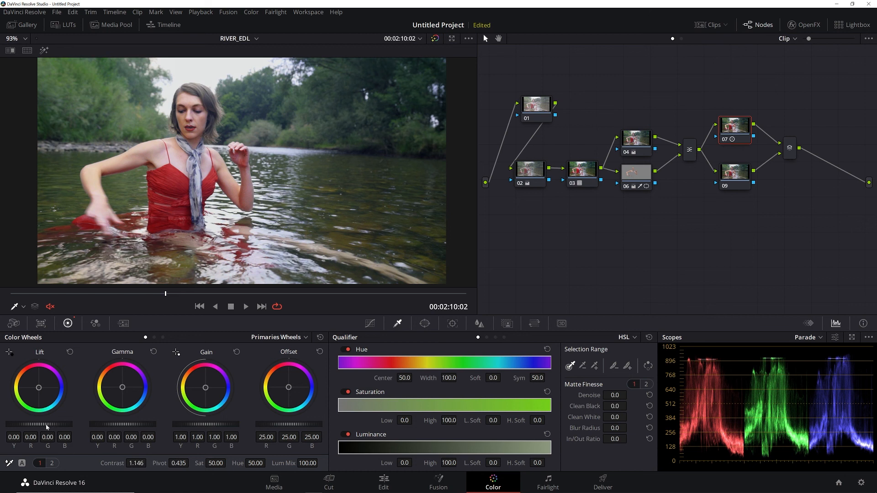
click(302, 339)
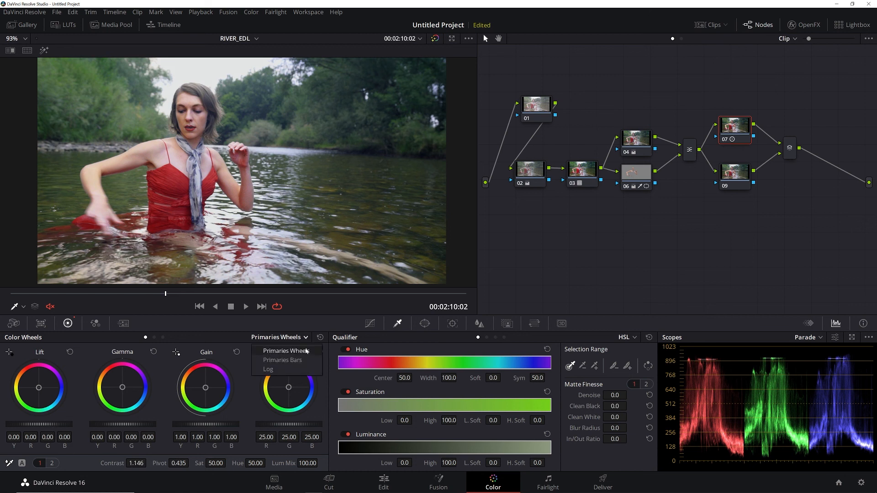
click(269, 369)
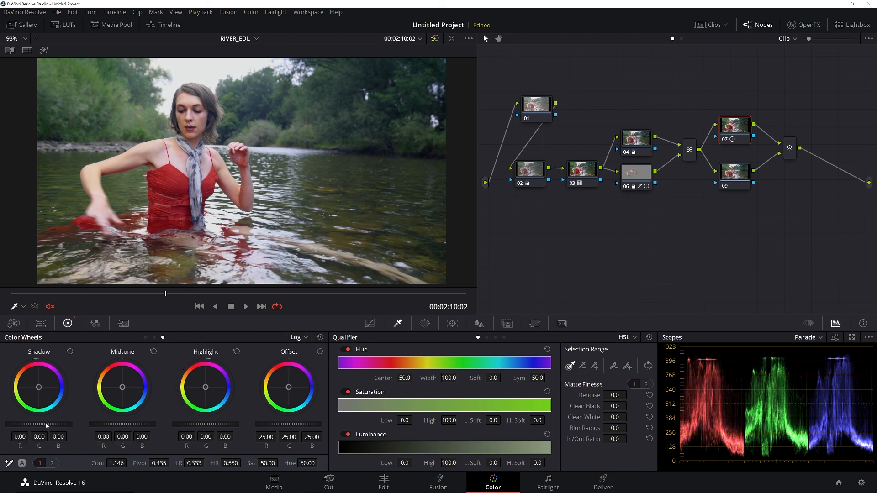
drag(39, 424, 32, 424)
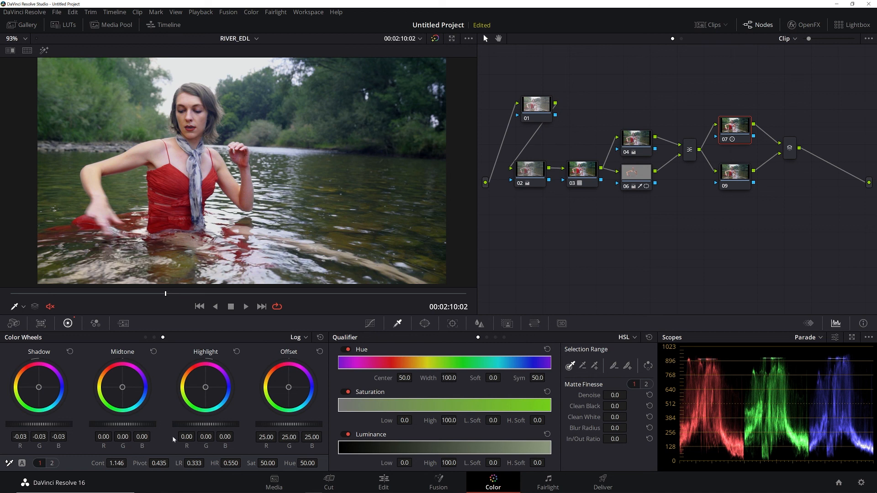
drag(195, 463, 207, 464)
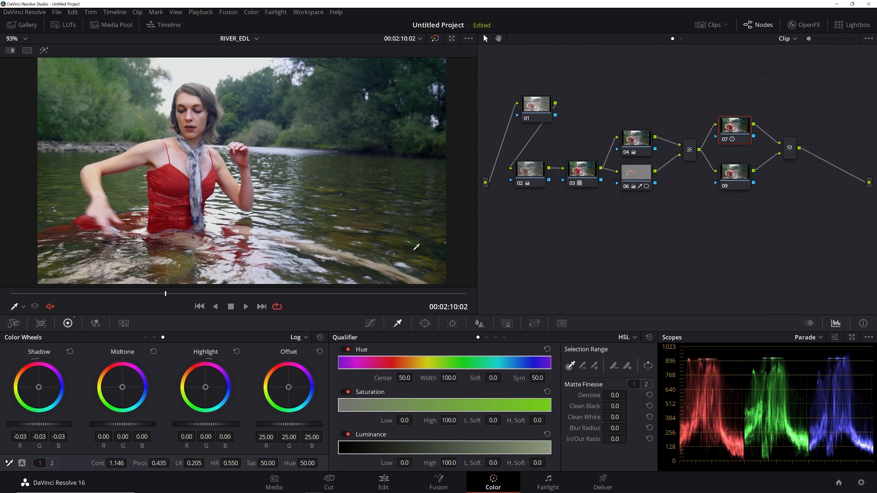
key(space)
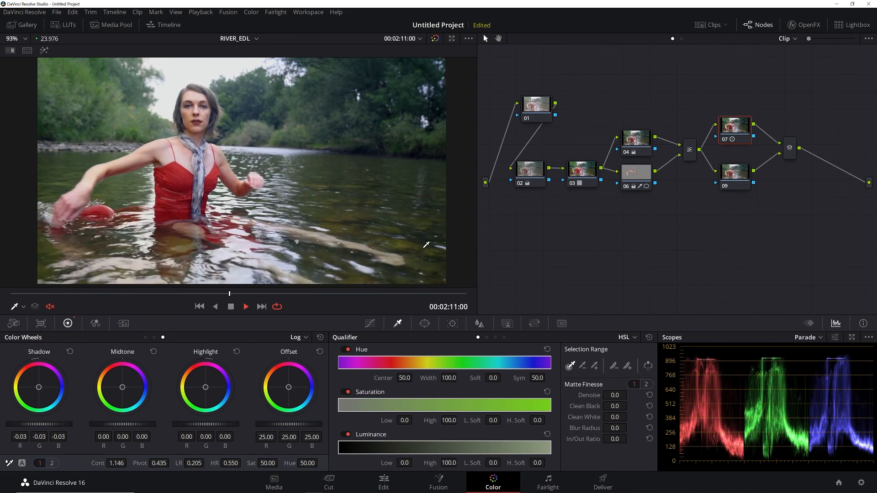
key(space)
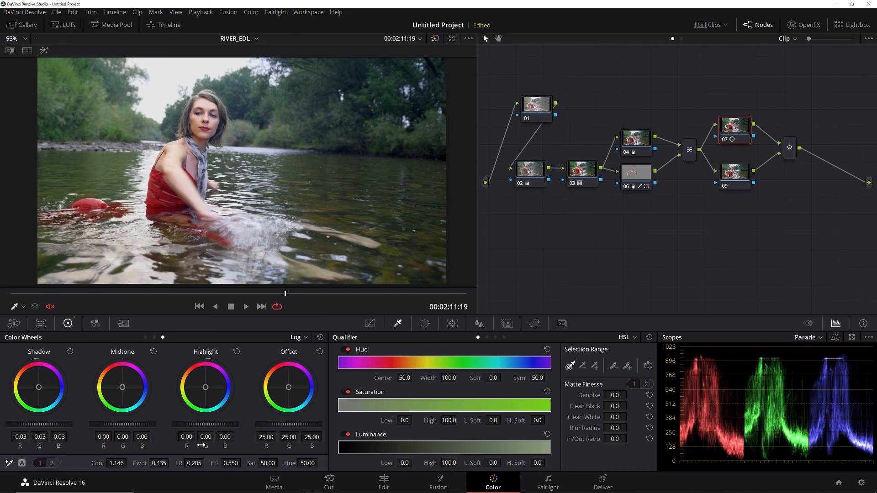
Lower node 07's overall primary gain to 0.97 and play the clip to check it.
click(306, 338)
click(309, 360)
click(304, 338)
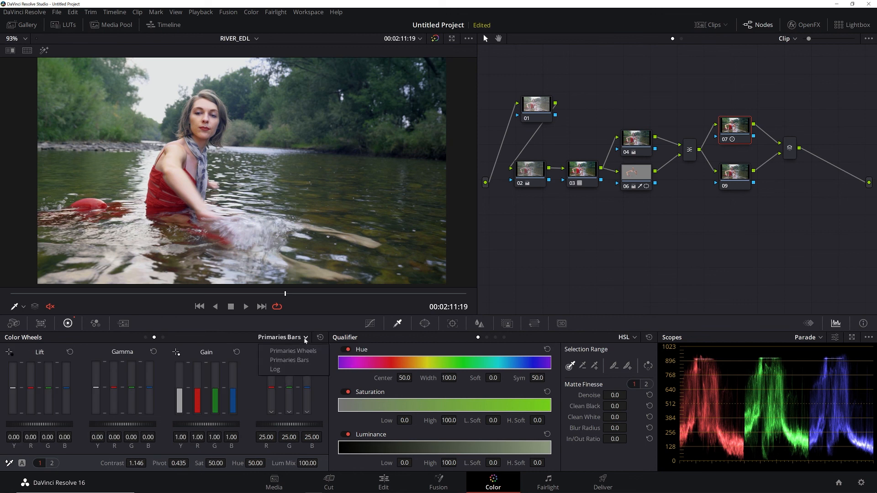
click(303, 354)
drag(214, 424, 201, 424)
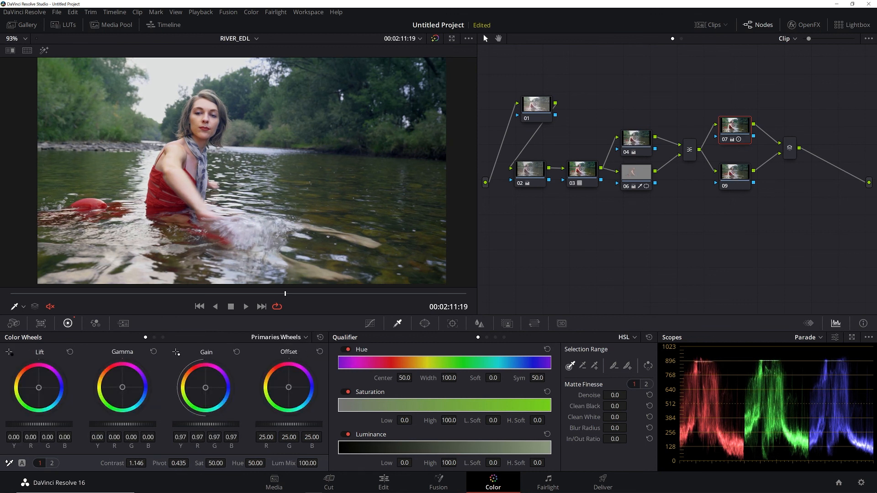
key(space)
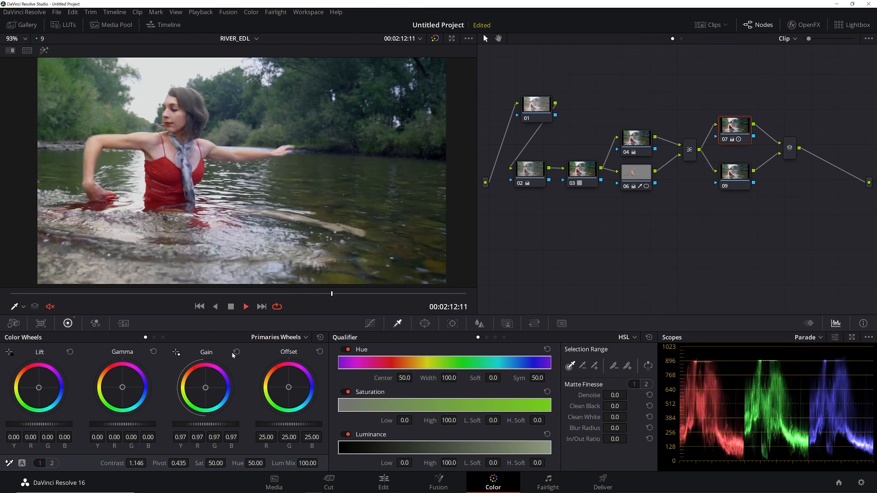
key(space)
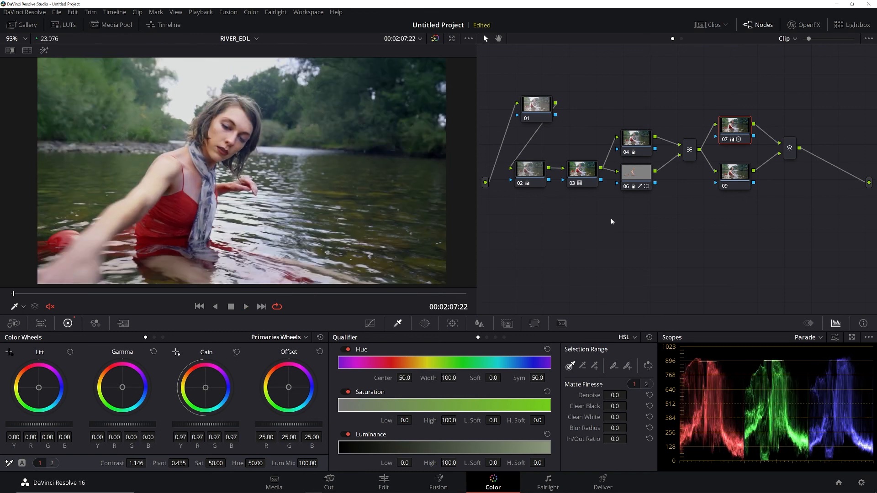
Nudge node 06's gamma color balance slightly, set its saturation to 47.20, turn off the highlight view, and check the skin in playback.
click(633, 174)
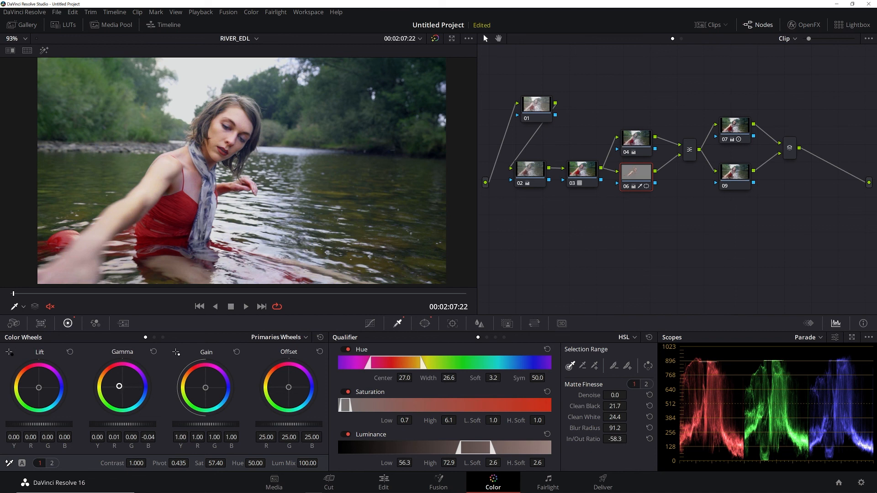
drag(119, 386, 118, 386)
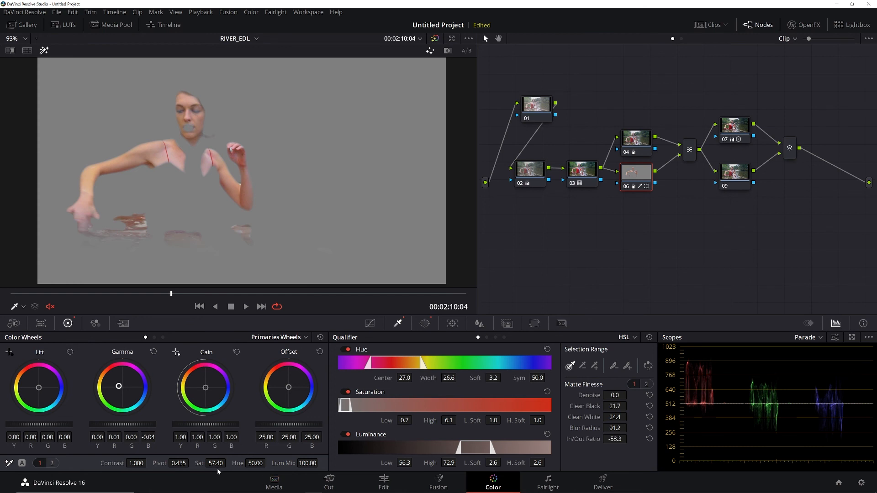
drag(216, 463, 229, 464)
click(44, 50)
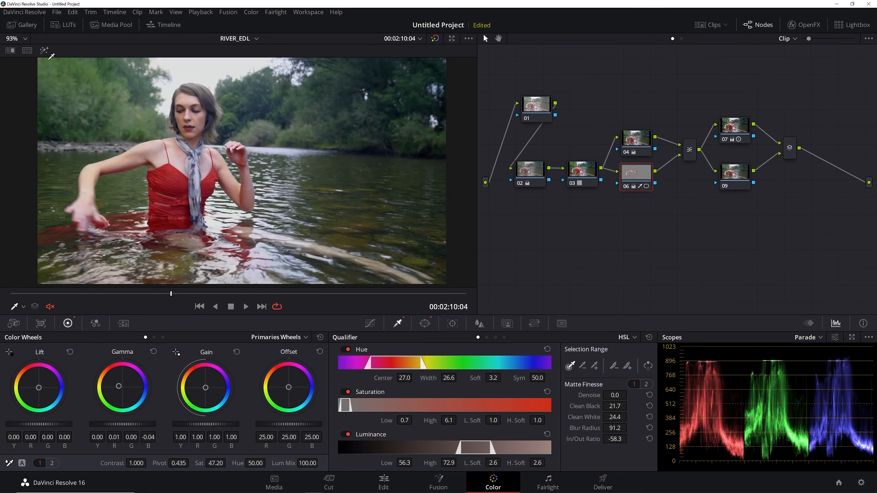
key(space)
key(space)
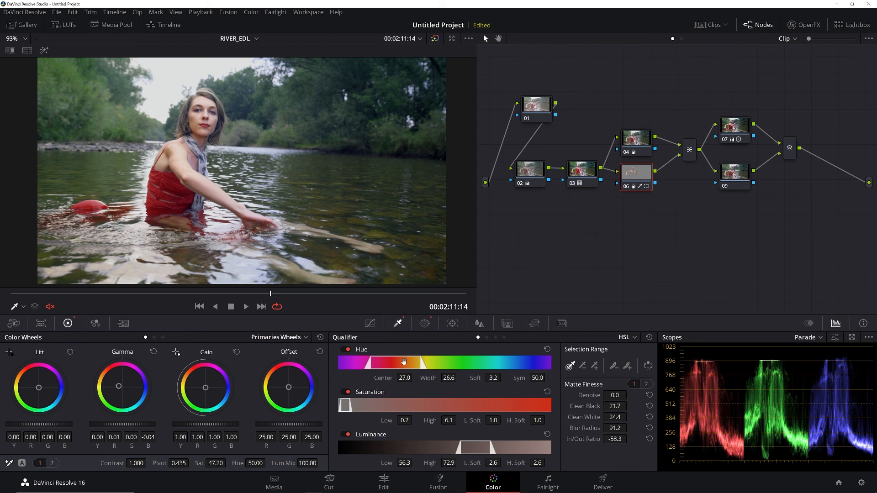
Set node 06's saturation to 66.80 and its key output gain to 0.630, and check another frame of the clip.
drag(215, 464, 229, 462)
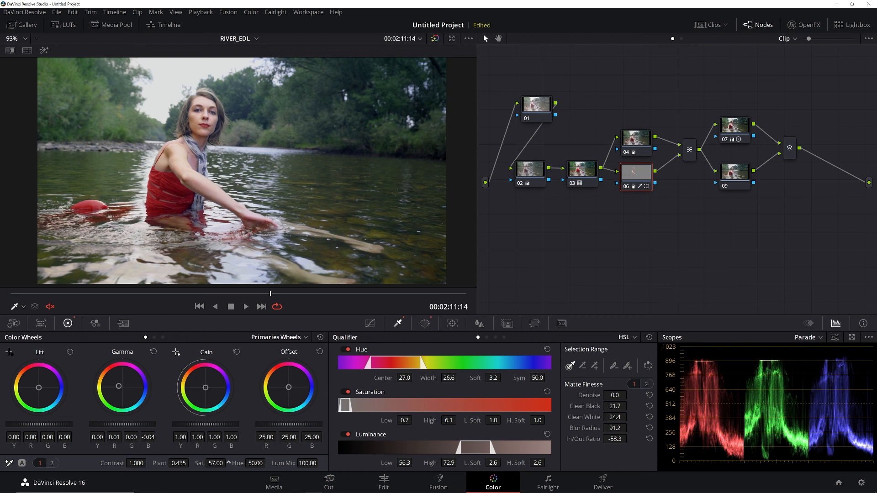
drag(215, 467, 214, 466)
click(507, 323)
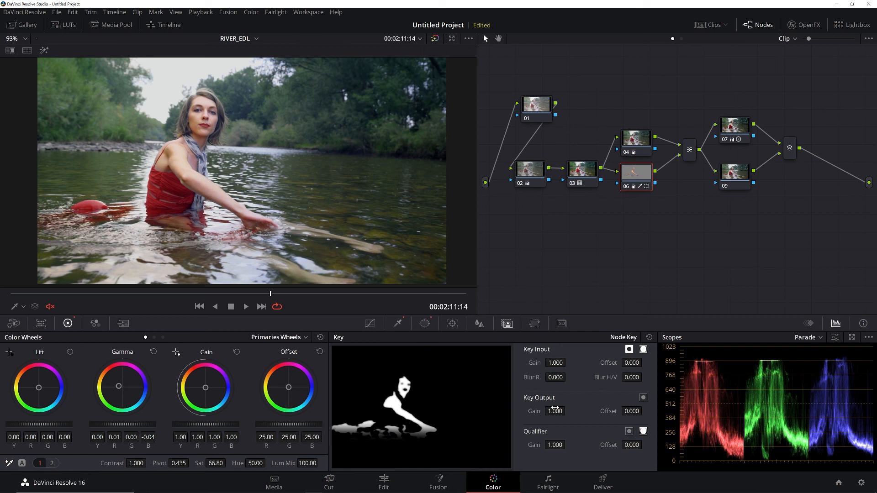
drag(556, 412, 513, 412)
drag(316, 295, 228, 304)
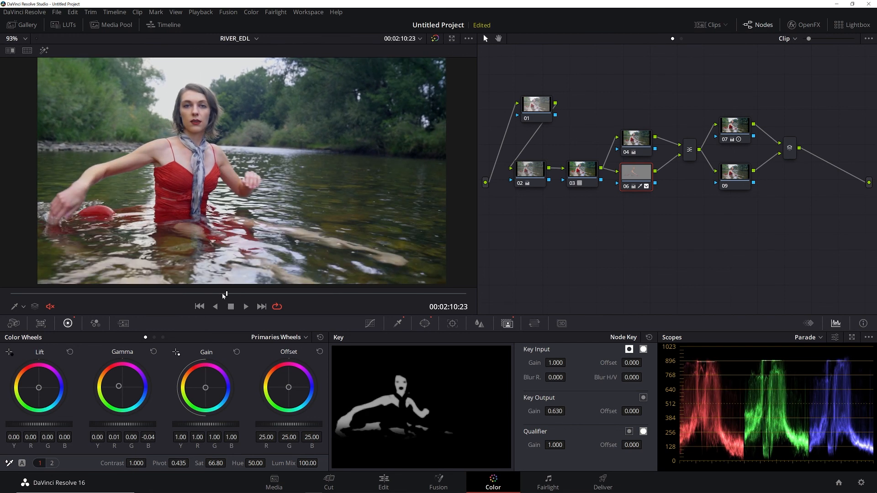
Raise the black point of node 09's custom curve to lift the darkest shadows.
click(742, 122)
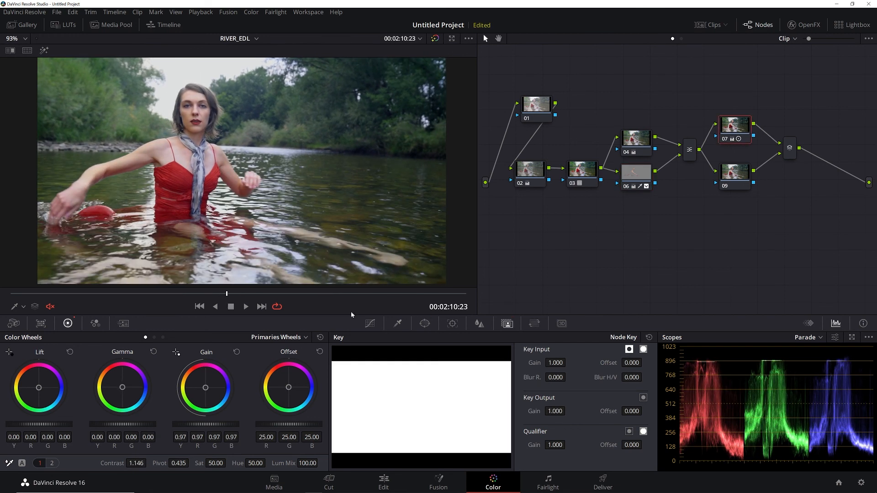
click(369, 323)
click(743, 177)
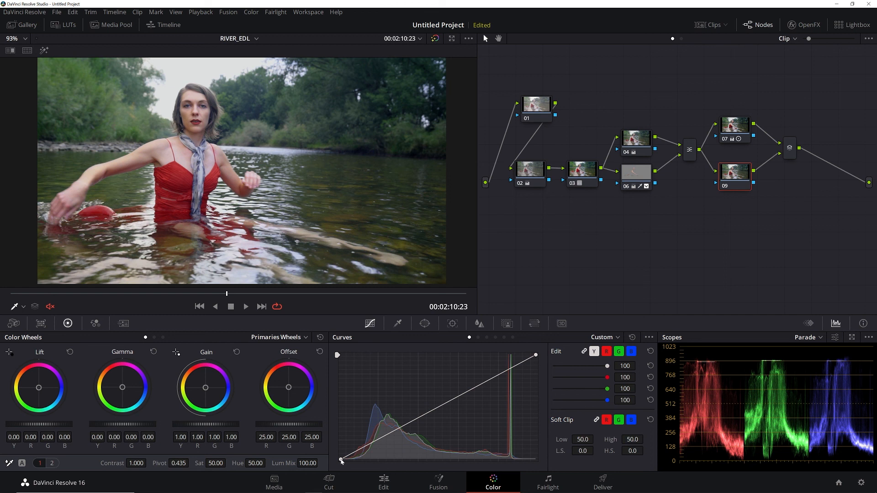
drag(341, 460, 341, 459)
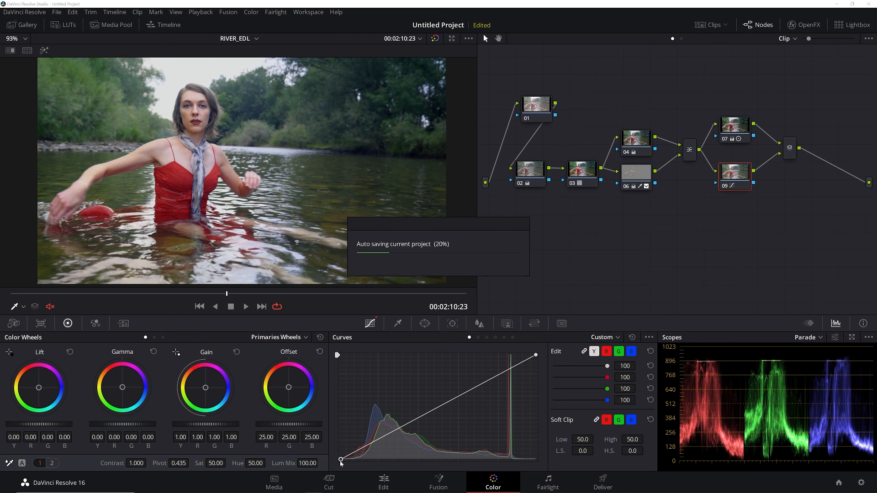
click(536, 356)
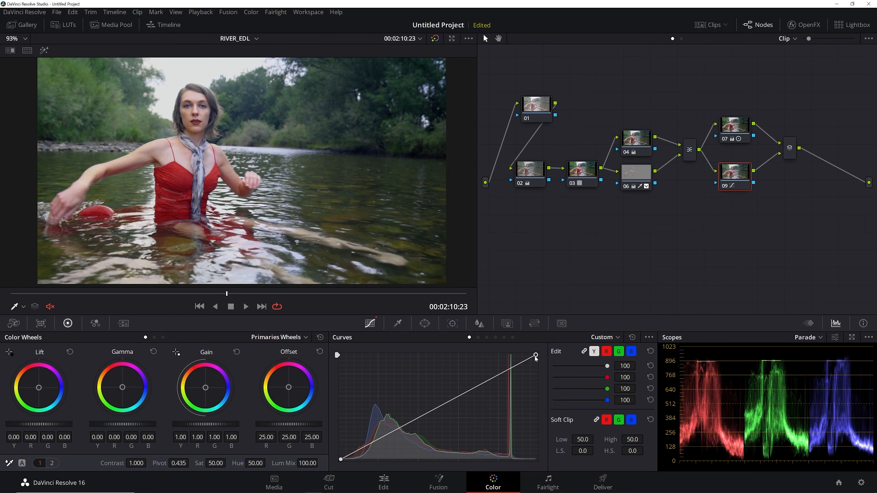
drag(341, 460, 332, 451)
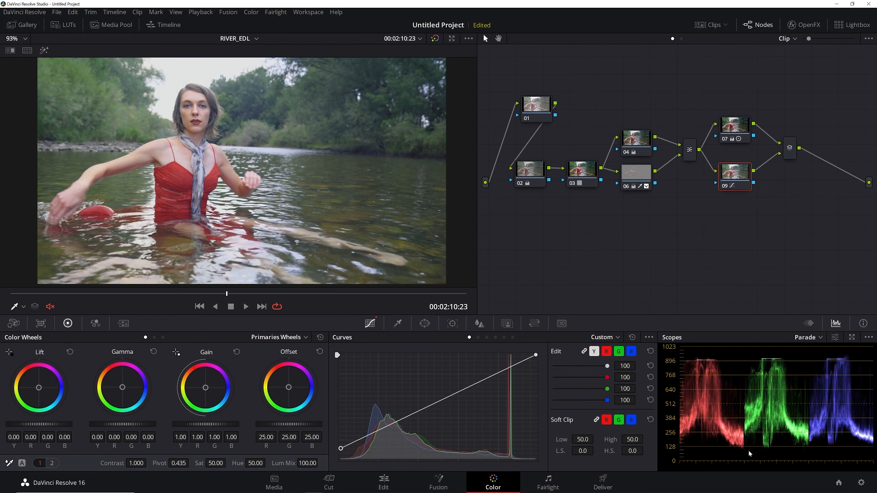
Add a low shadow point to node 09's custom curve and pull it down, and anchor the highlights with an upper point.
click(352, 446)
drag(353, 447, 353, 450)
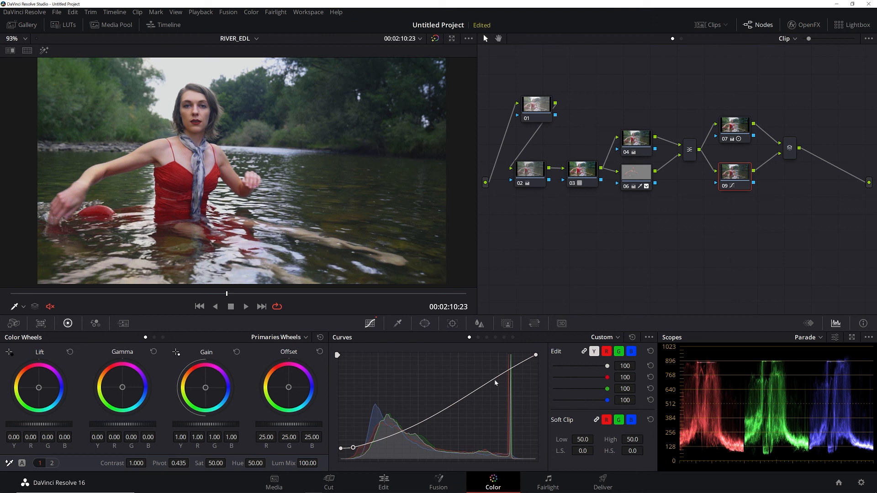
drag(493, 380, 489, 381)
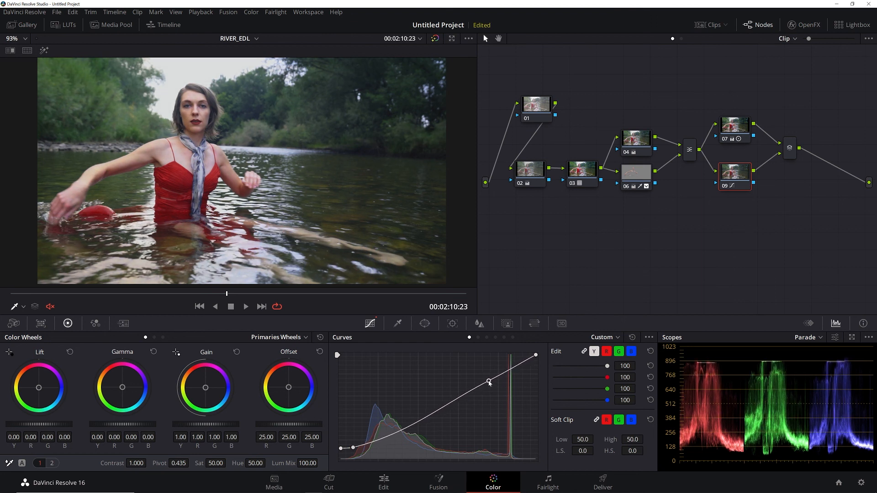
Toggle node 09 off and on repeatedly to compare the image with and without its custom curve.
key(ctrl+d)
key(ctrl+d)
key(ctrl+d)
key(ctrl+d)
key(ctrl+d)
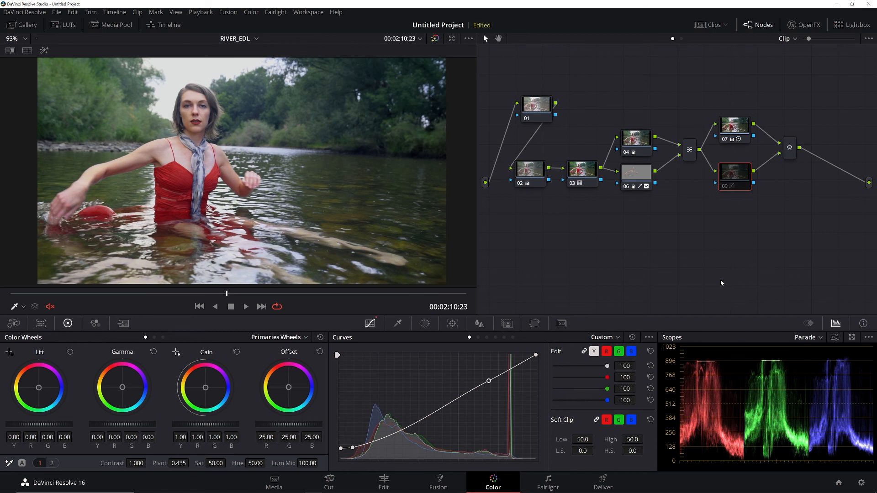
key(ctrl+d)
key(ctrl+d)
key(ctrl+d)
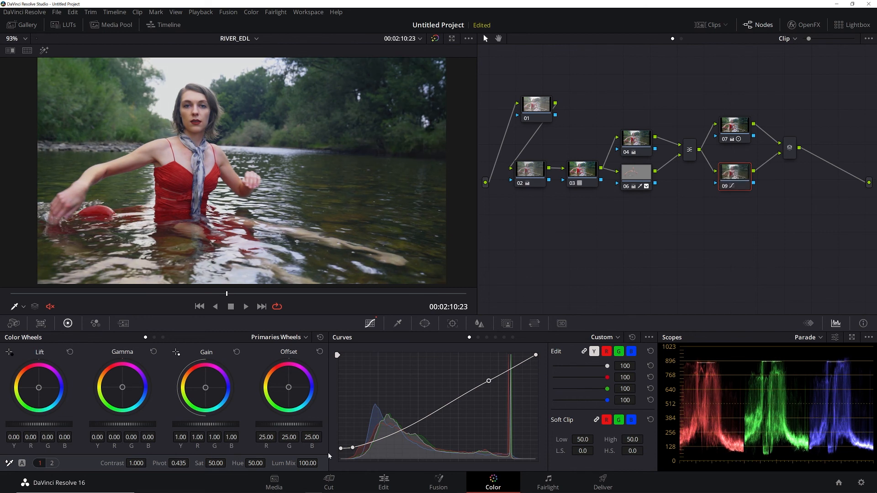
Fine-tune the black and low shadow points of node 09's custom curve and shift the node slightly in the graph.
drag(341, 448, 340, 447)
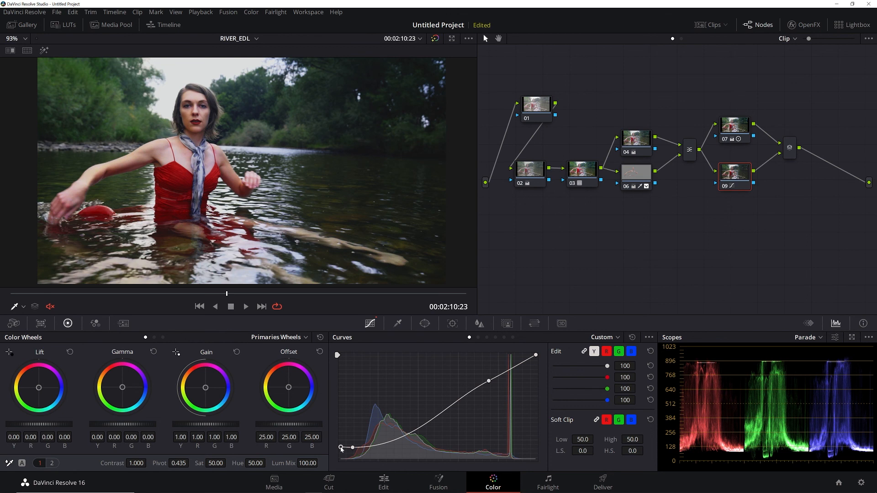
drag(340, 448, 352, 450)
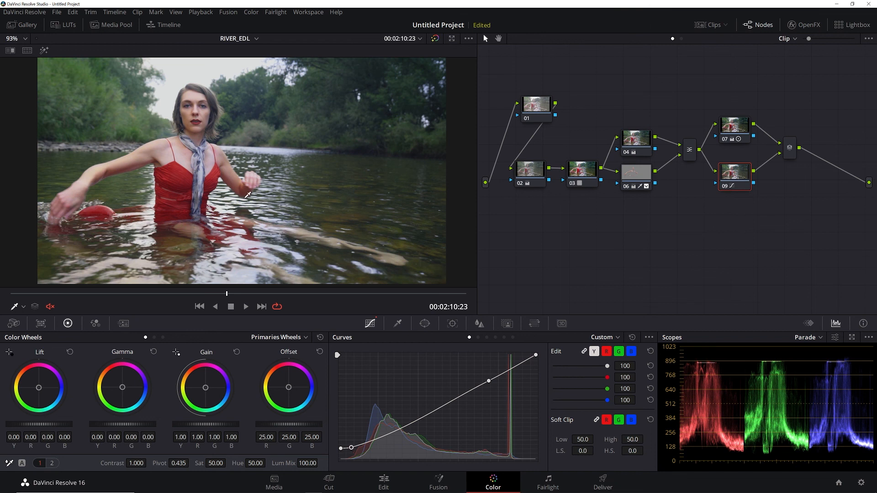
scroll(251, 198, down, 1)
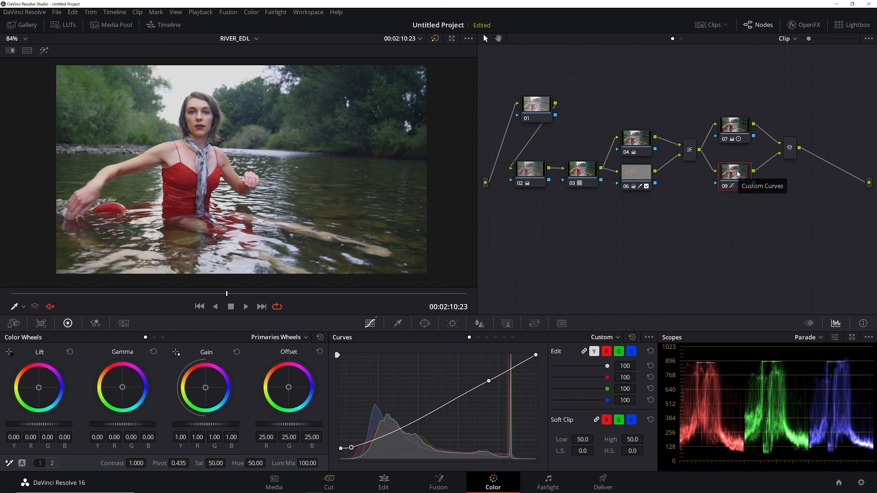
drag(738, 174, 735, 176)
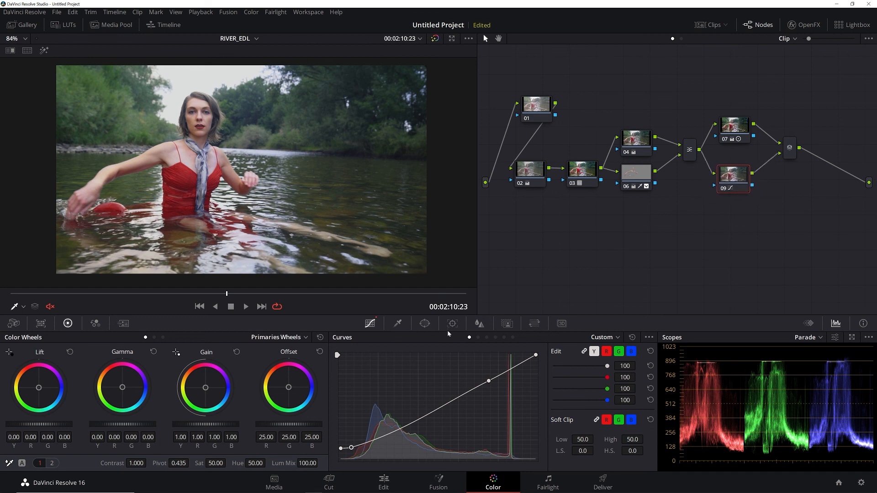
Add a red point to node 09's Hue Vs Hue curve at input hue 262.18 with a hue rotation of -4.82.
click(478, 337)
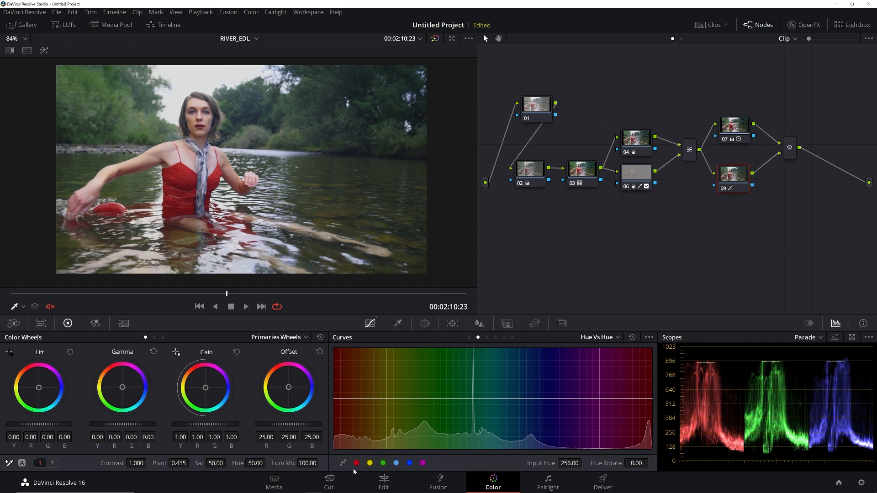
drag(334, 398, 336, 396)
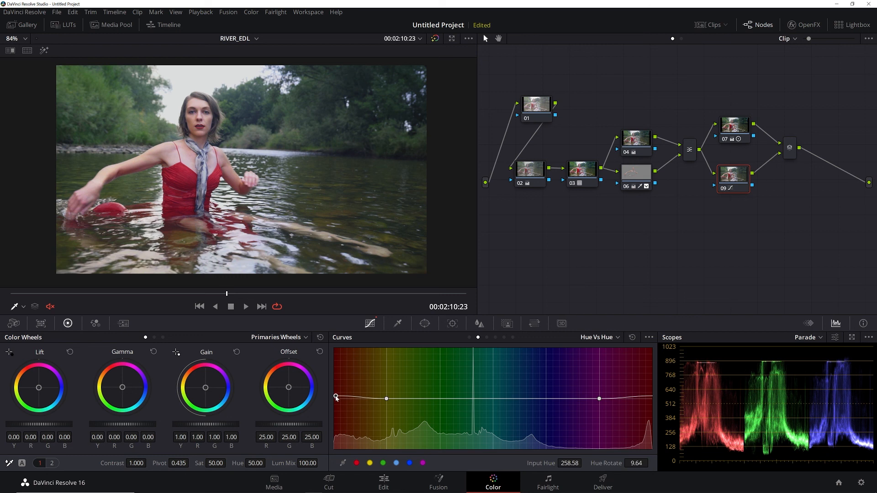
drag(337, 397, 338, 401)
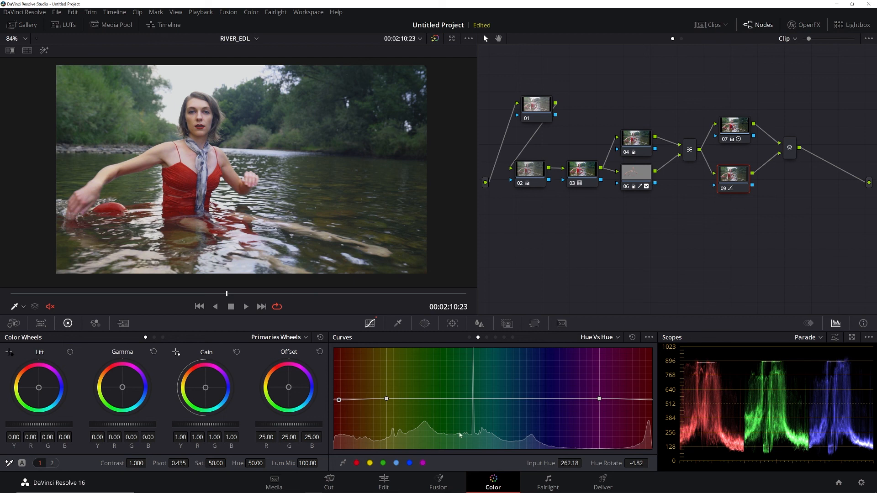
Add a green point to node 09's Hue Vs Hue curve and raise it moderately to rotate the foliage hue.
click(384, 464)
drag(440, 399, 444, 394)
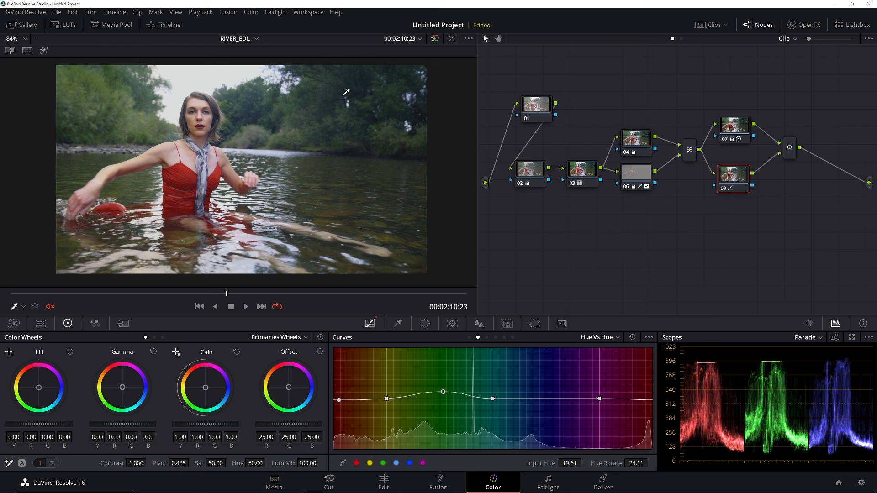
drag(443, 392, 448, 390)
drag(447, 391, 444, 393)
Darken the greens on node 09's Hue Vs Lum curve, set the yellow point's lum gain to 0.88, and compare against the ungraded clip.
click(487, 337)
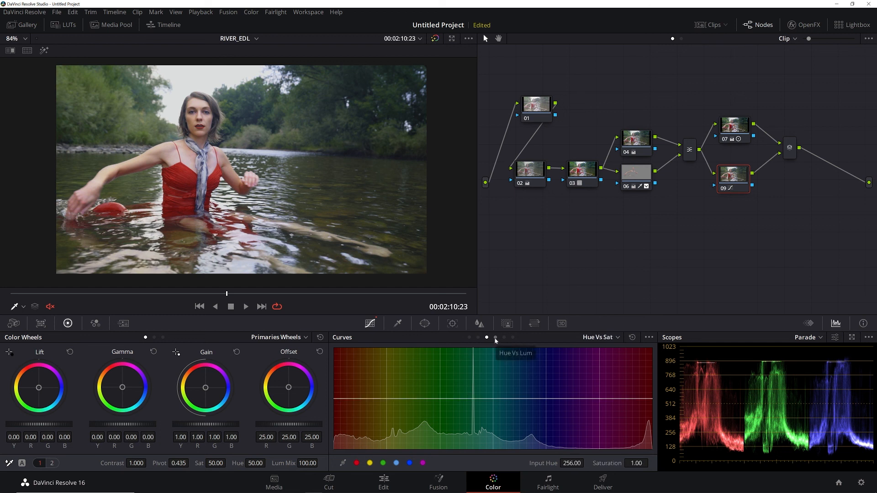
click(496, 340)
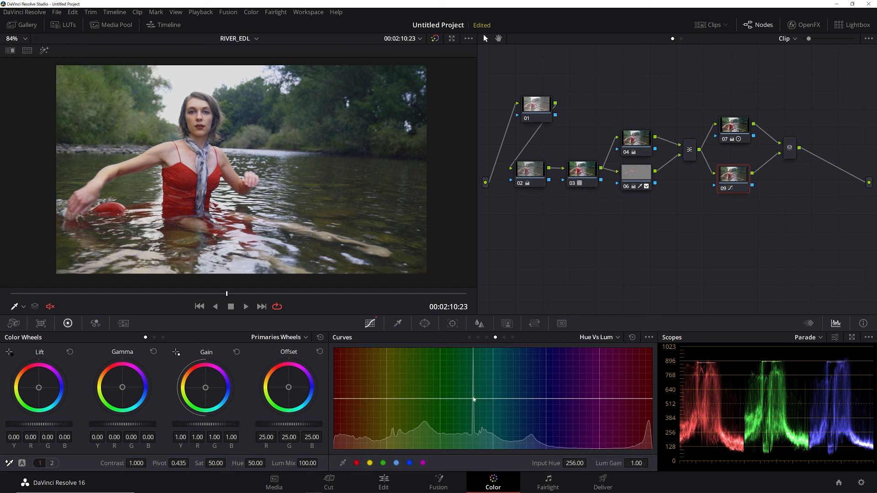
click(383, 463)
mouse_move(439, 399)
mouse_down()
mouse_move(440, 430)
mouse_move(449, 413)
mouse_up()
drag(447, 476, 439, 418)
drag(386, 398, 387, 407)
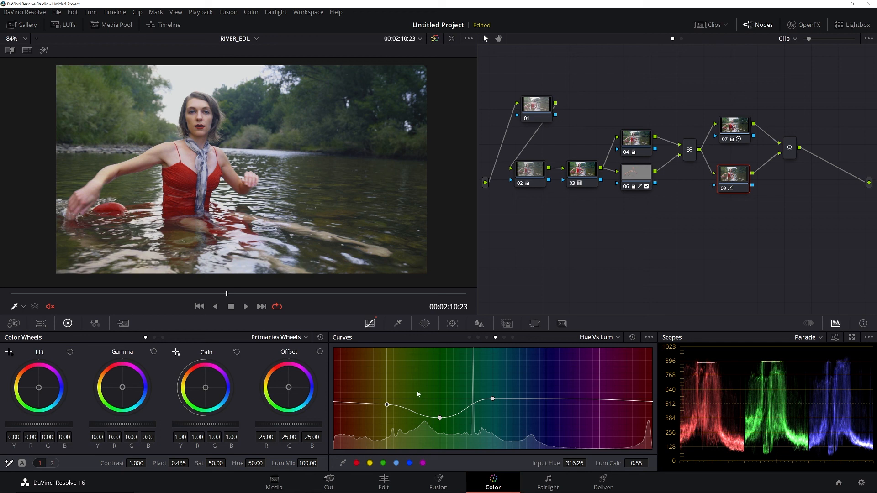
key(alt+d)
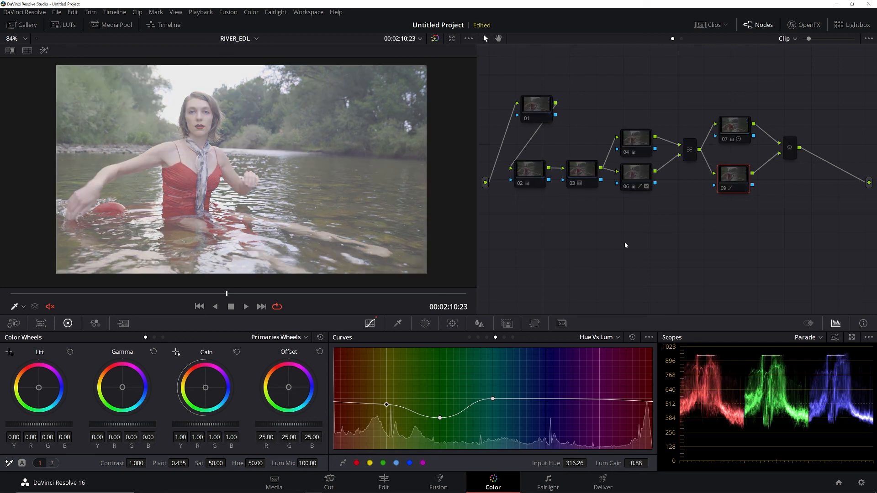
key(alt+d)
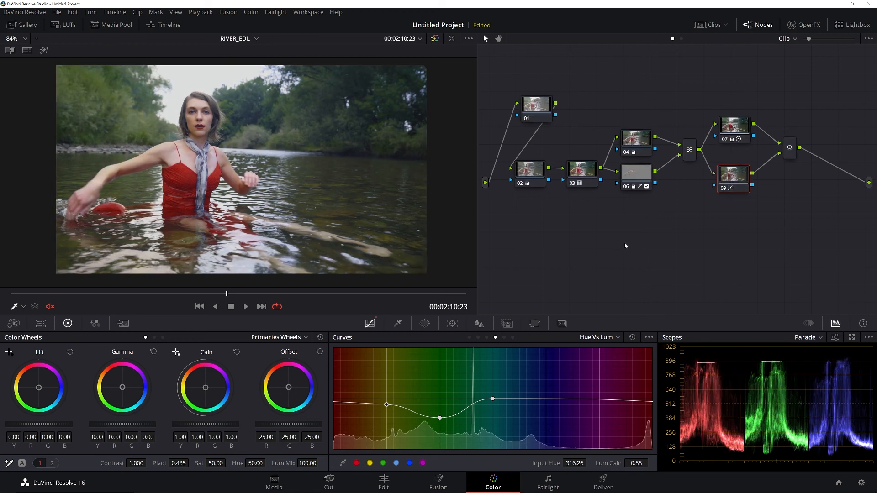
Roll off saturation in node 09's highlights and shadows on the Lum Vs Sat curve, with the black end at 0.56 and midtone anchor points.
click(514, 338)
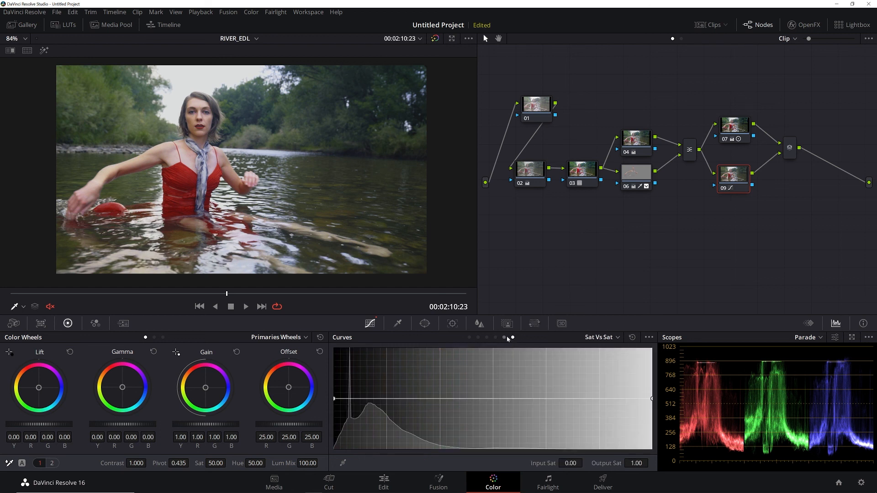
click(505, 339)
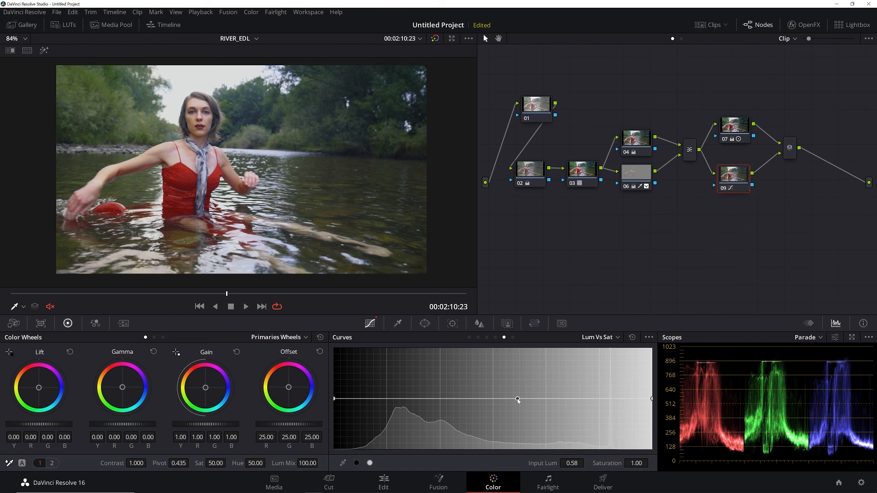
drag(654, 397, 655, 432)
click(405, 398)
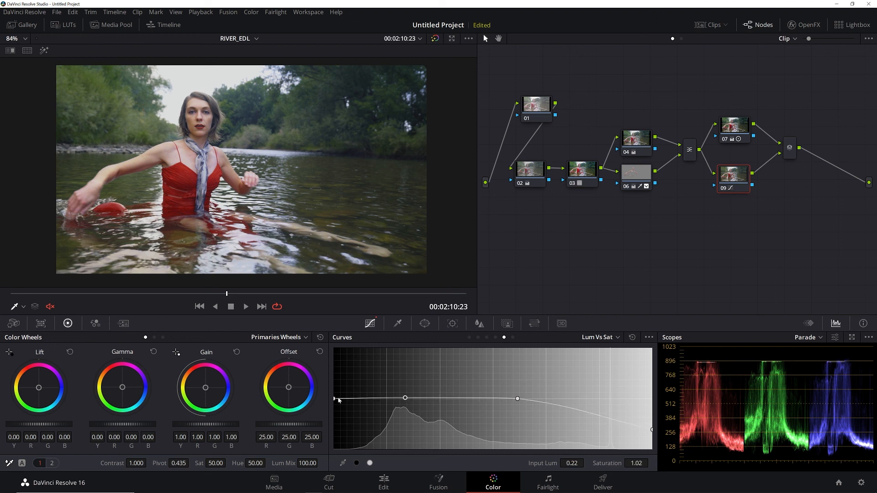
drag(334, 399, 327, 427)
drag(404, 400, 417, 401)
mouse_move(334, 425)
mouse_down()
mouse_move(365, 452)
mouse_move(401, 455)
mouse_move(326, 422)
mouse_up()
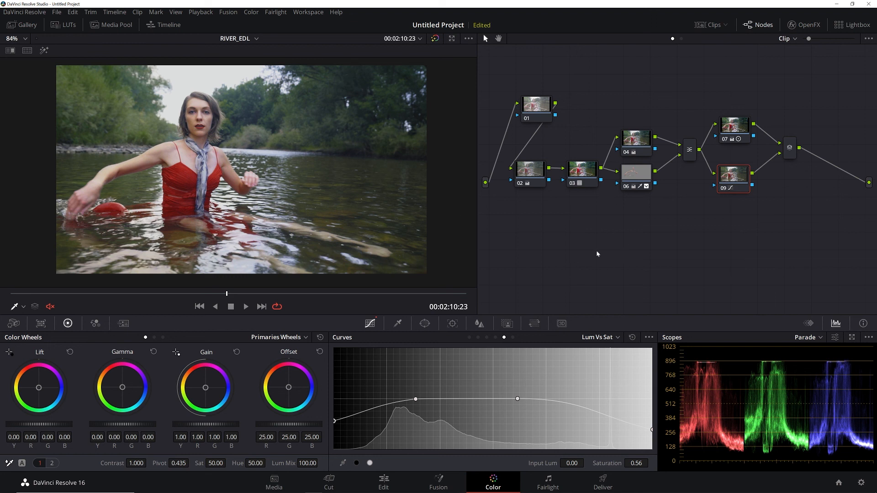
Add a serial node after the second layer mixer and place it well below node 02.
click(788, 152)
key(alt+s)
drag(827, 157, 526, 279)
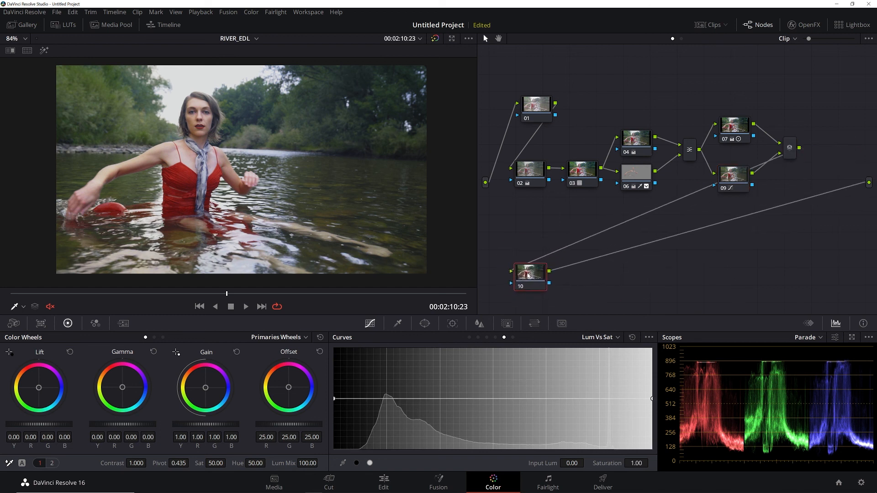
Add a circle window to node 10, stretched into a wide ellipse around the woman, with softness 18.00 and rotation about 8.65.
click(426, 323)
click(348, 398)
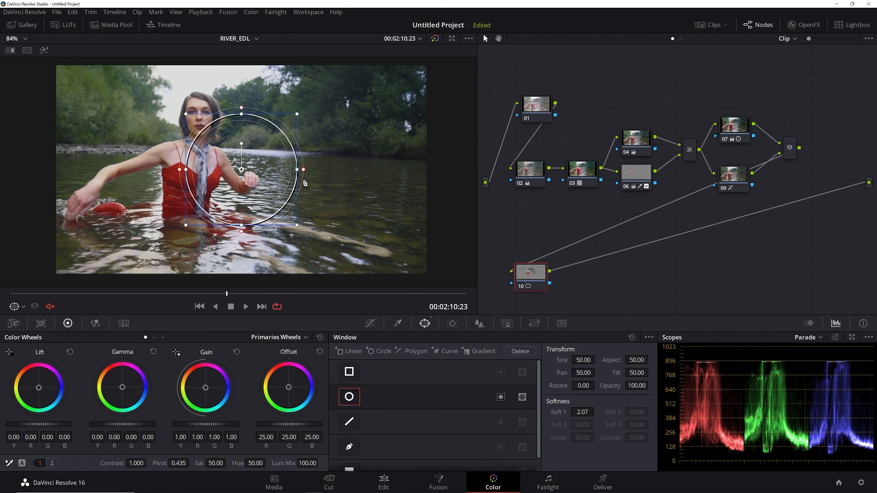
drag(297, 169, 441, 169)
drag(287, 188, 273, 155)
drag(228, 193, 228, 209)
drag(290, 168, 284, 190)
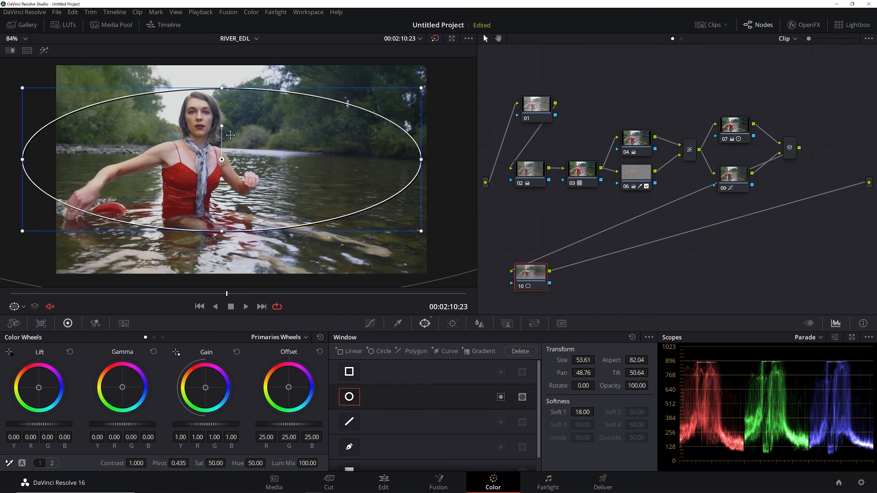
drag(222, 126, 231, 132)
drag(320, 172, 338, 174)
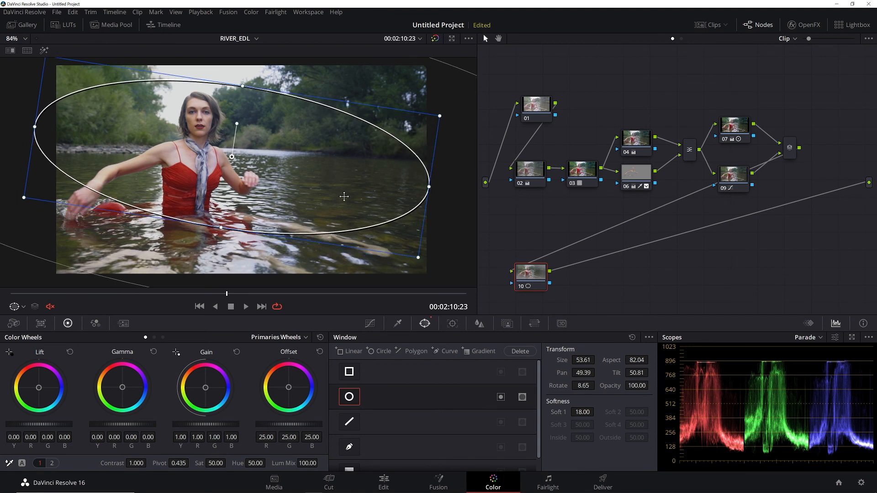
Add a shadow point to node 10's Custom curve and pull it down to darken the windowed area.
click(370, 323)
click(469, 338)
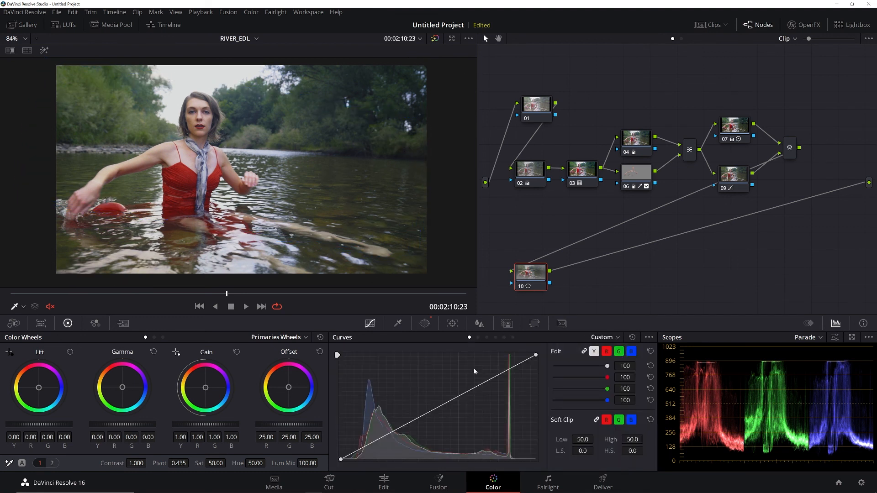
drag(389, 436, 399, 443)
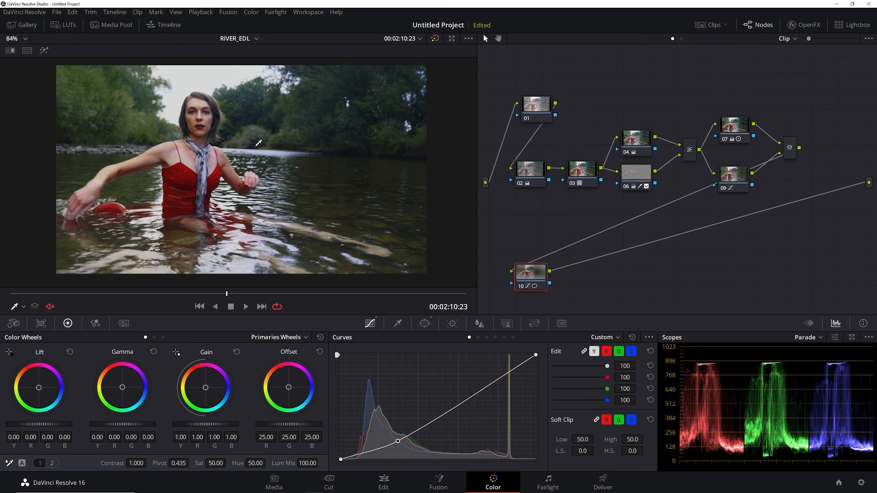
Invert node 10's circle window and ease the Custom curve's shadow point back almost onto the diagonal.
click(425, 324)
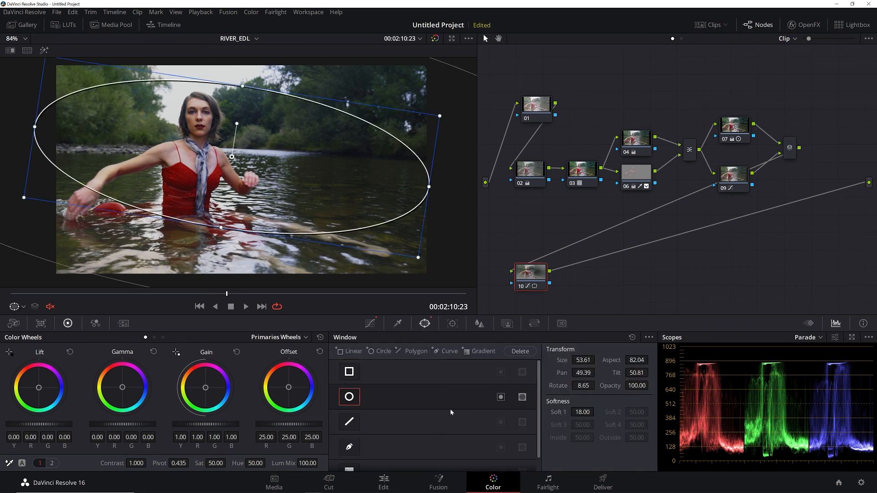
click(500, 398)
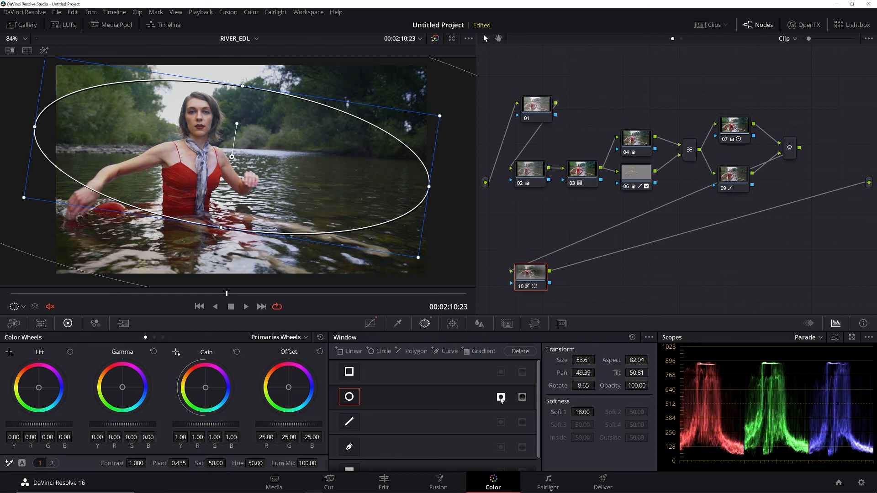
click(370, 324)
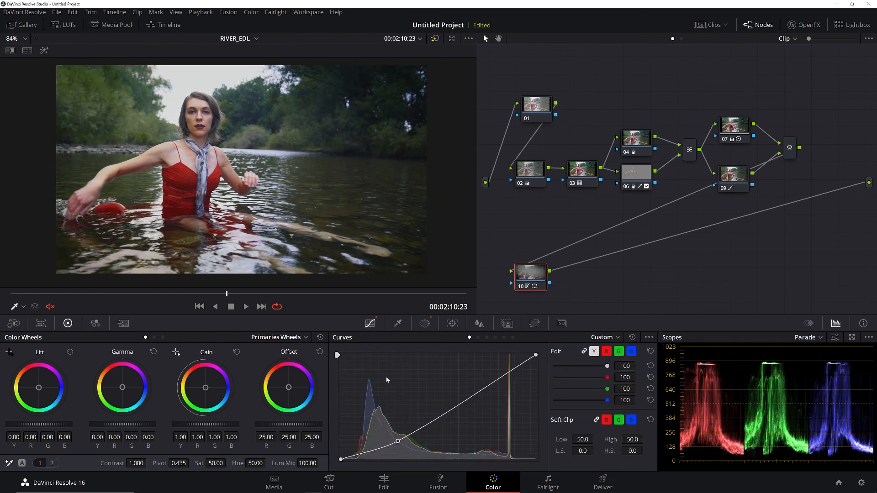
drag(398, 441, 384, 442)
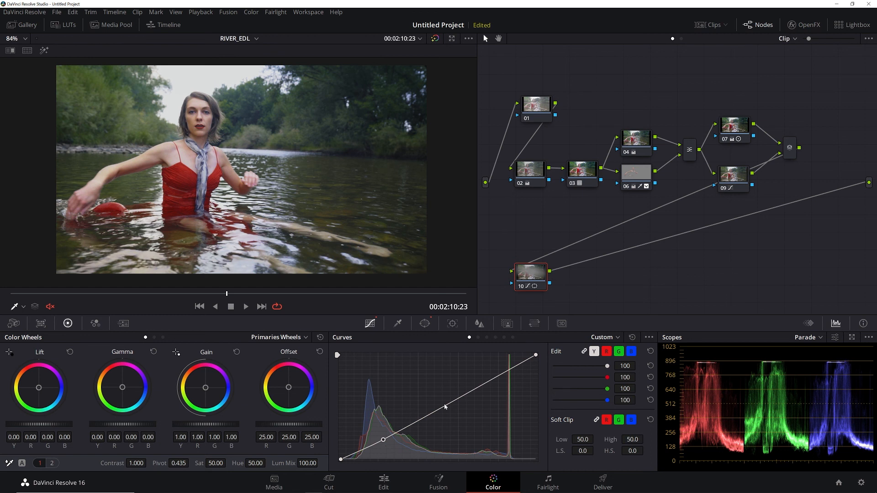
Add a gradient window to node 10 running diagonally from the image's upper-right corner toward the woman's hand, rotated about 51.85 with softness about 9.96.
click(419, 326)
scroll(357, 450, down, 1)
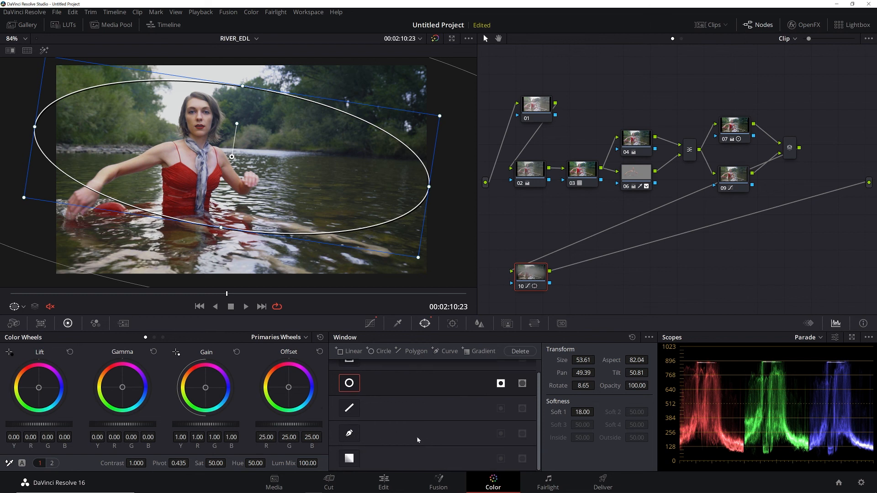
click(349, 459)
drag(421, 67, 422, 65)
drag(421, 105, 269, 185)
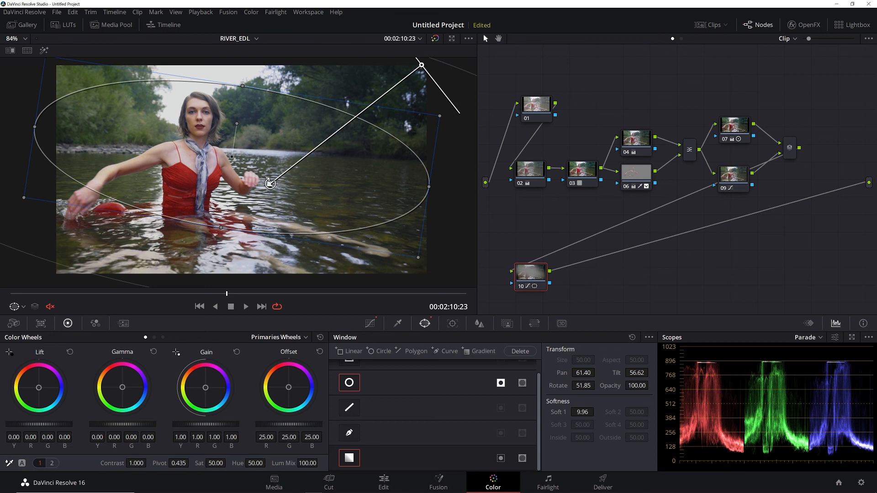
Pull the shadow point on node 10's Custom curve down slightly to deepen the vignette.
click(370, 324)
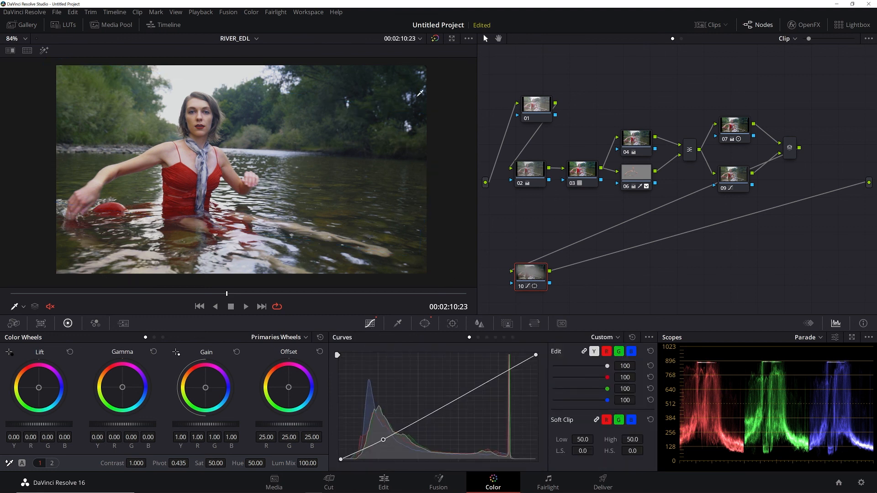
drag(384, 440, 389, 443)
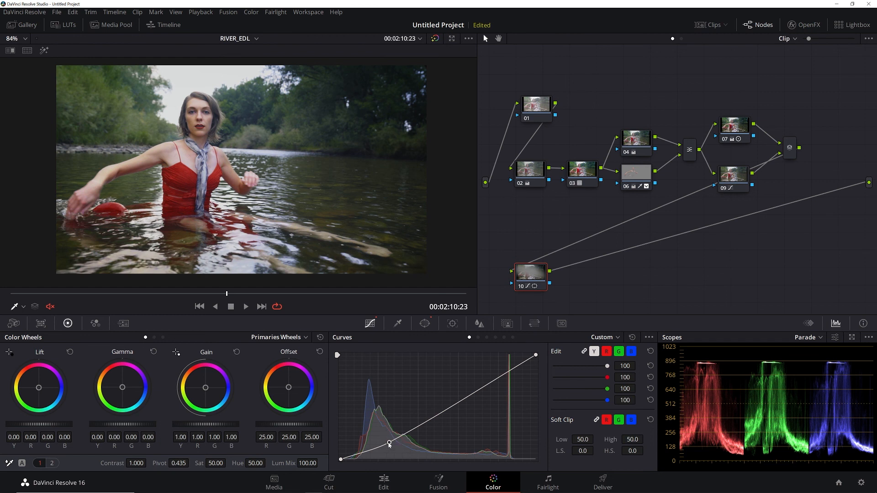
drag(389, 444, 387, 442)
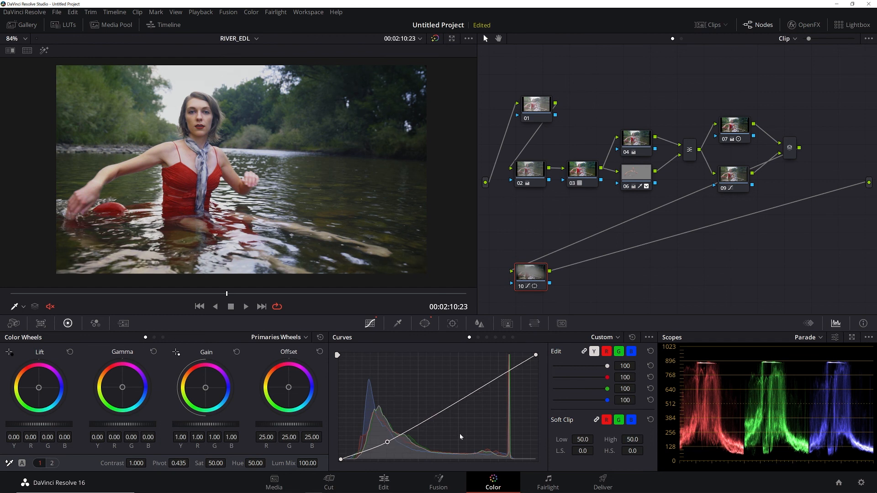
Add a serial node after node 10 and lift its midtones slightly on the Custom curve.
drag(537, 276, 533, 273)
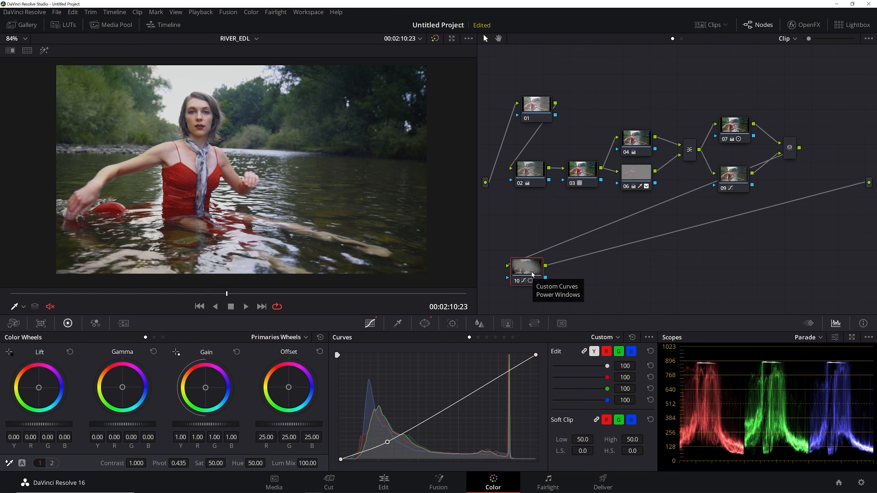
key(alt+s)
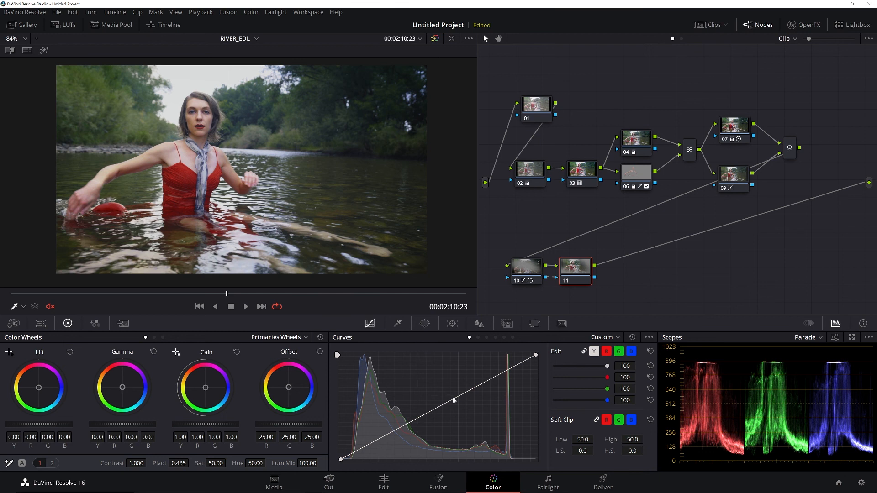
drag(440, 407, 427, 407)
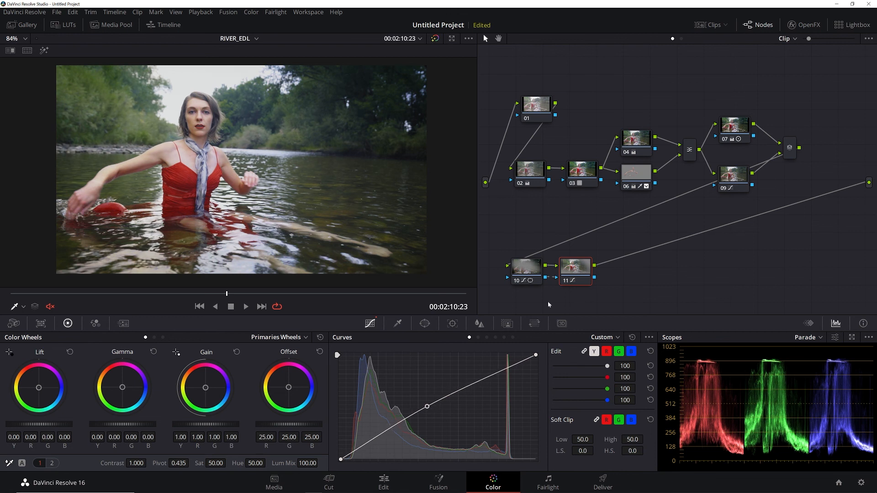
Raise node 10's shadow curve point a touch and compare the image with nodes 10 and 11 disabled and enabled.
click(536, 273)
drag(387, 444, 387, 442)
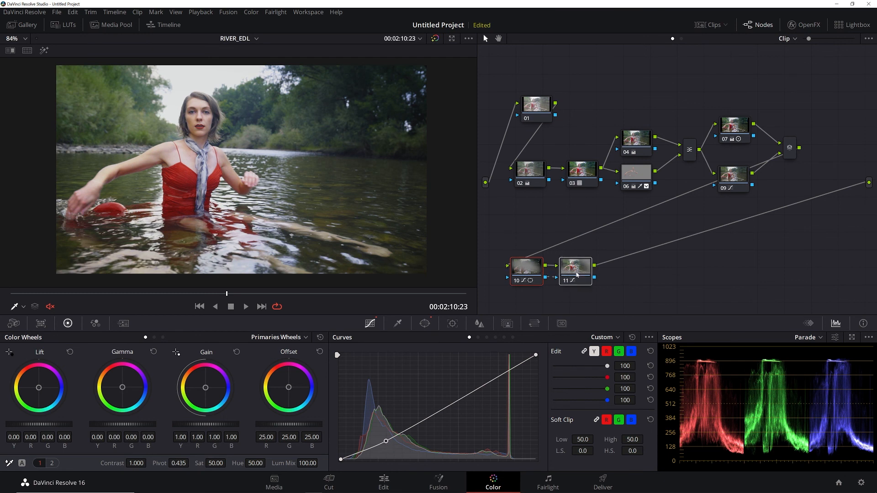
key(ctrl+d)
key(ctrl+d)
key(ctrl+d)
key(ctrl+d)
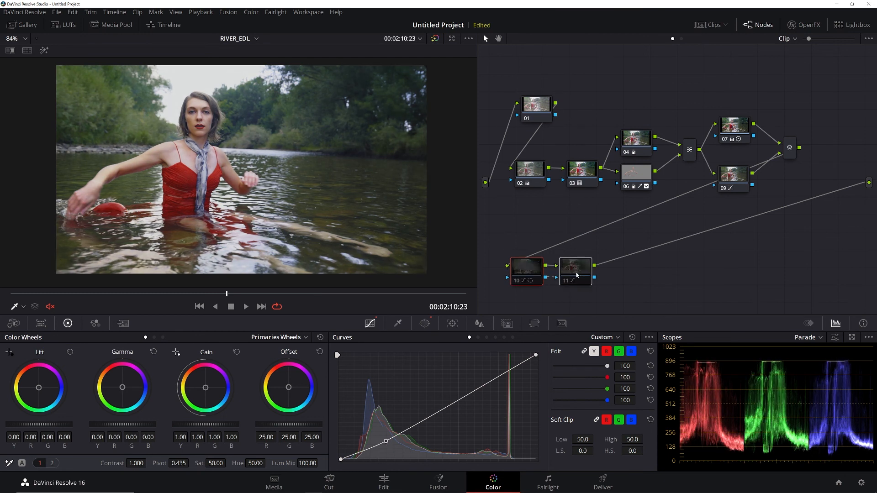
key(ctrl+d)
key(ctrl+d)
key(ctrl+d)
key(ctrl+d)
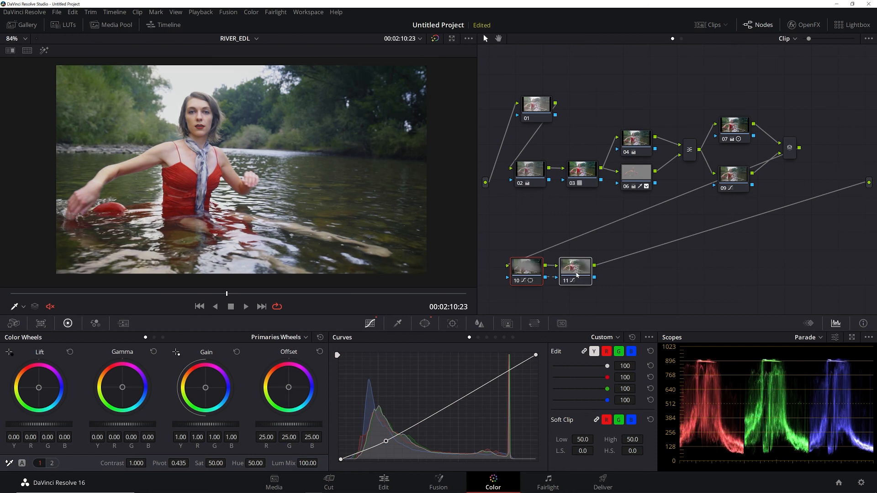
key(ctrl+d)
key(ctrl+d)
Sharpen the image on node 11 by setting the linked Sharpen radius to 0.47.
click(577, 268)
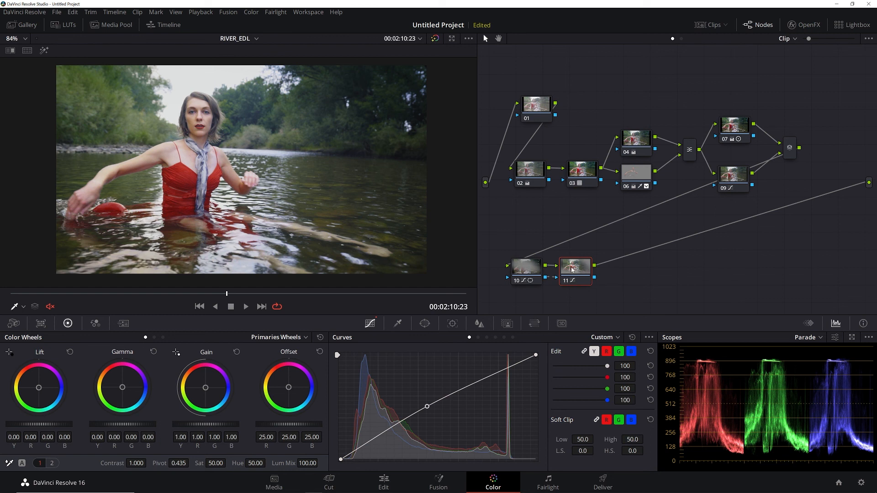
click(479, 324)
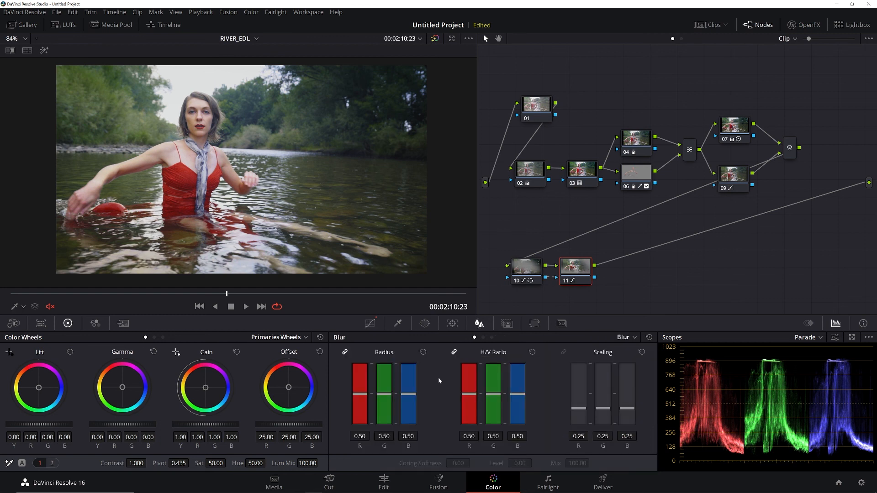
click(624, 339)
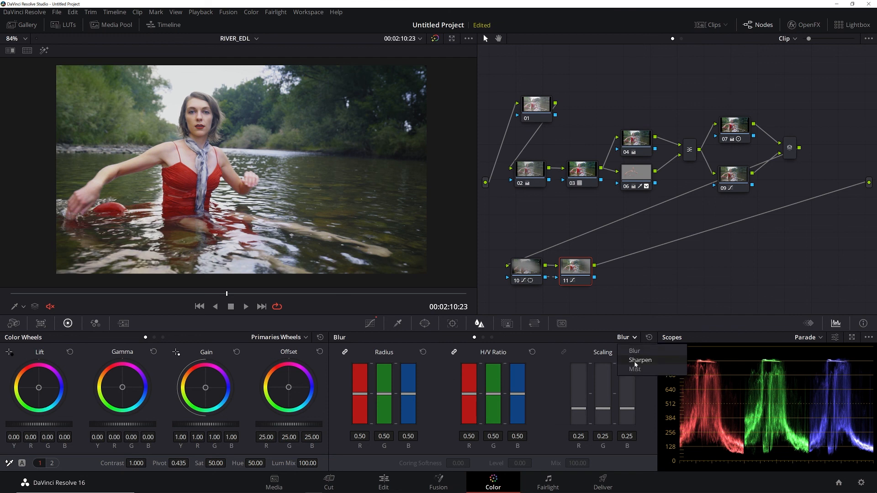
click(637, 362)
drag(360, 396, 359, 399)
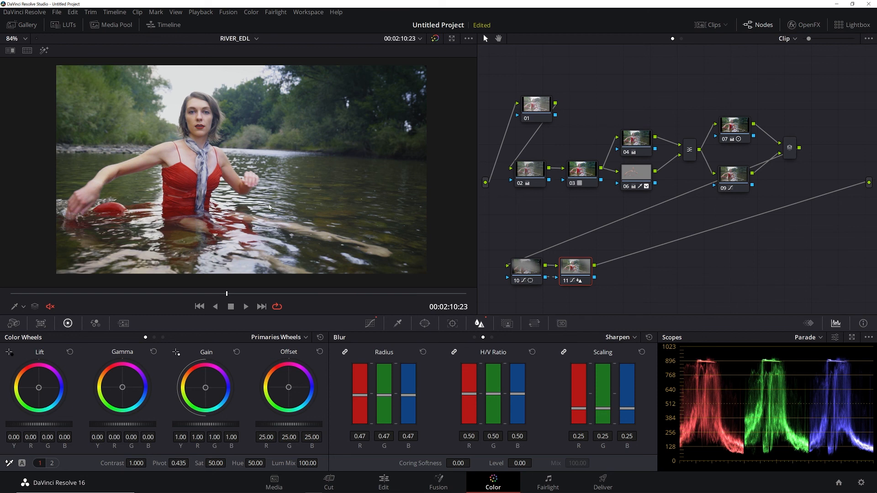
Adjust the midtone detail (MD) on node 10, trying it both lower and higher.
click(529, 270)
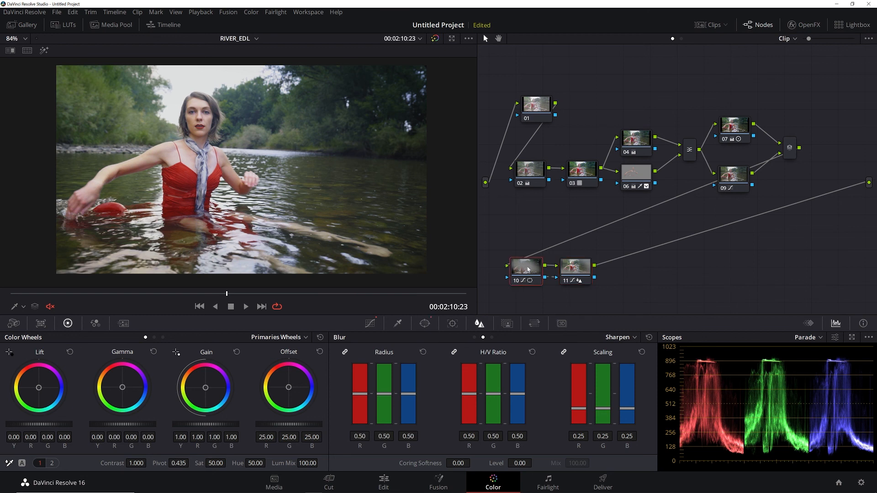
click(55, 464)
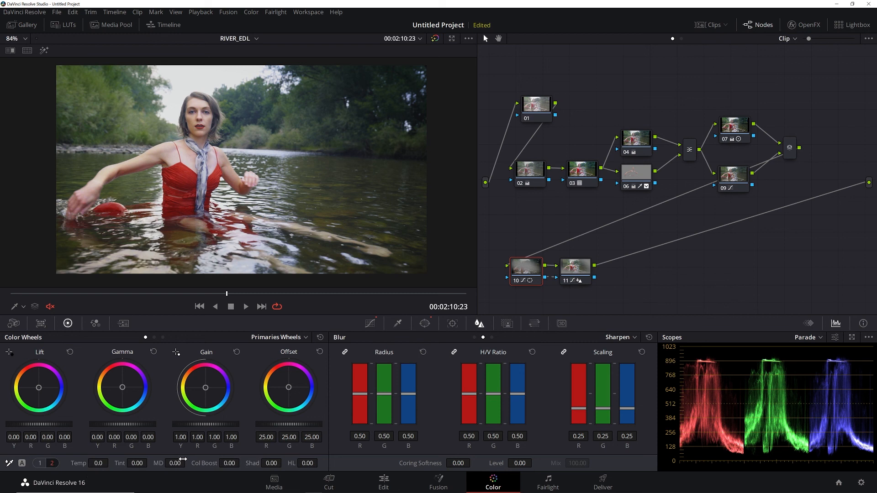
drag(166, 460, 109, 460)
drag(176, 463, 237, 463)
mouse_move(175, 463)
mouse_down()
mouse_move(184, 463)
mouse_move(176, 463)
mouse_up()
Add a serial node after node 11 and tint it toward teal with Offset at red 20.09, green 24.14 and blue 23.04.
click(584, 269)
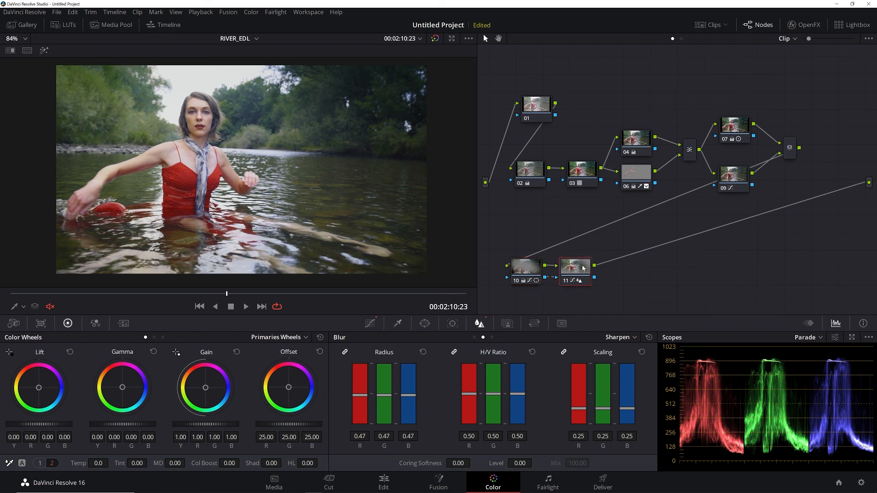
key(alt+s)
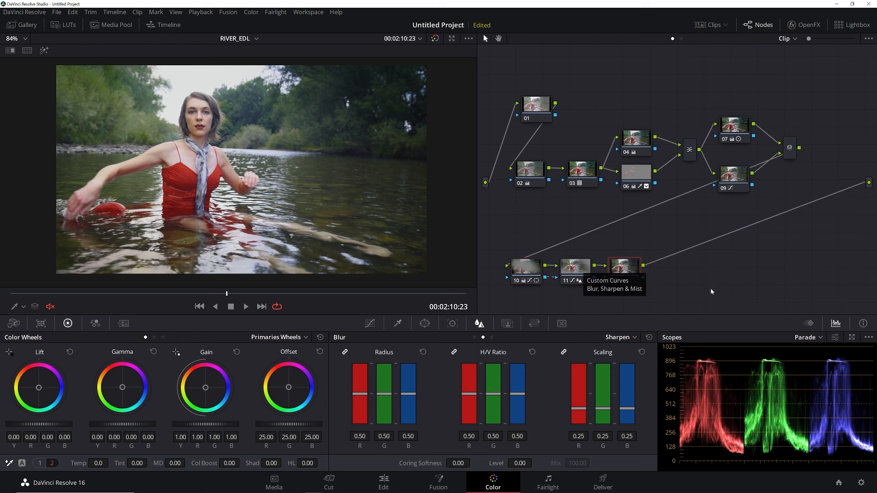
drag(616, 271, 624, 272)
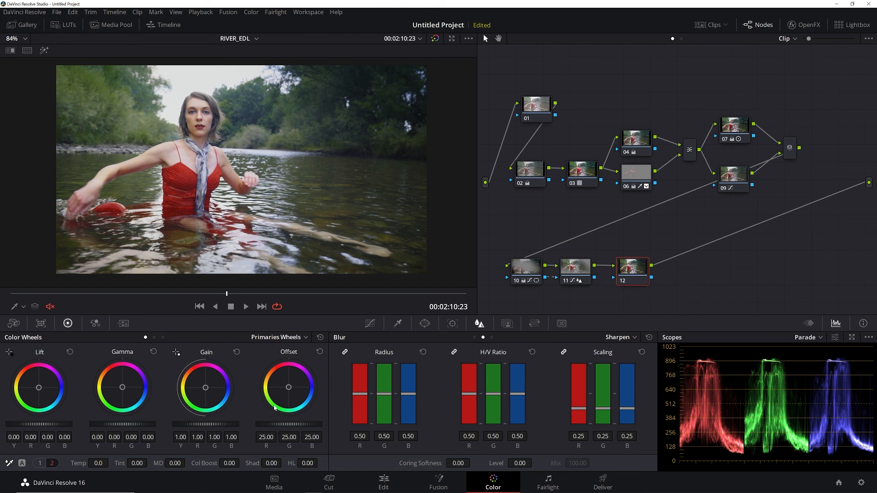
drag(288, 390, 289, 388)
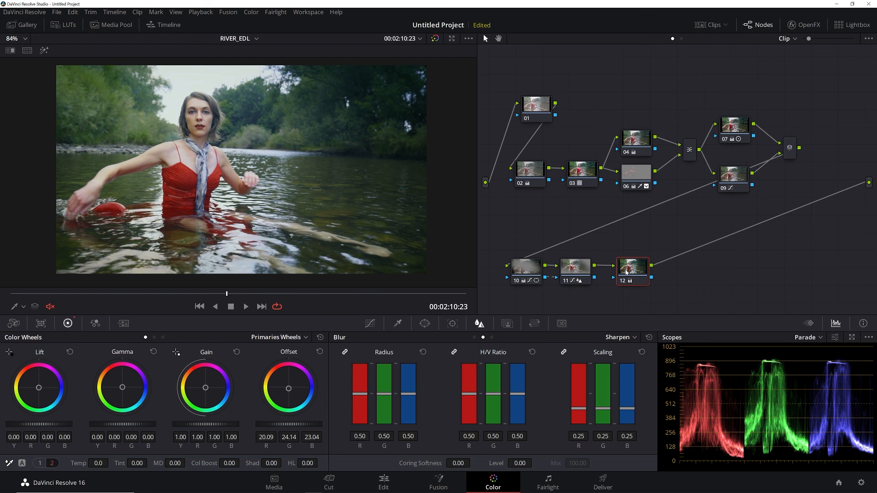
Compare node 12 disabled and enabled, and refine its Offset balance to red 19.43, green 23.51 and blue 23.17.
key(ctrl+d)
key(ctrl+d)
key(ctrl+d)
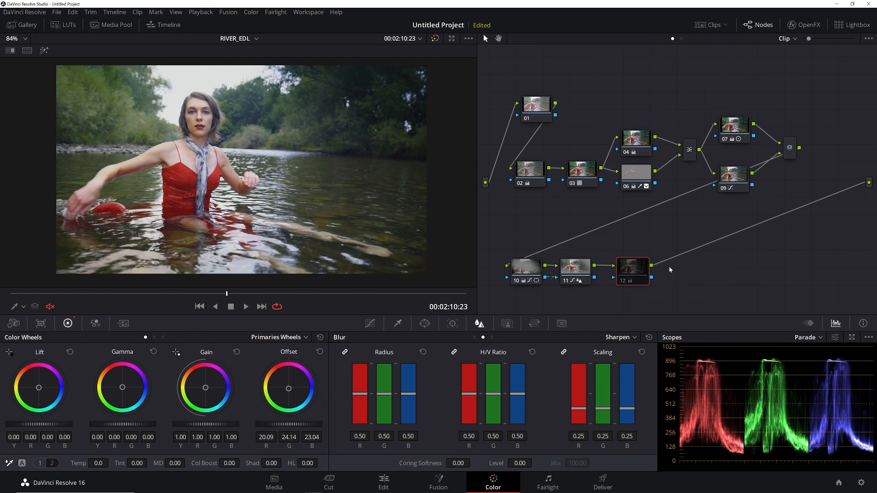
key(ctrl+d)
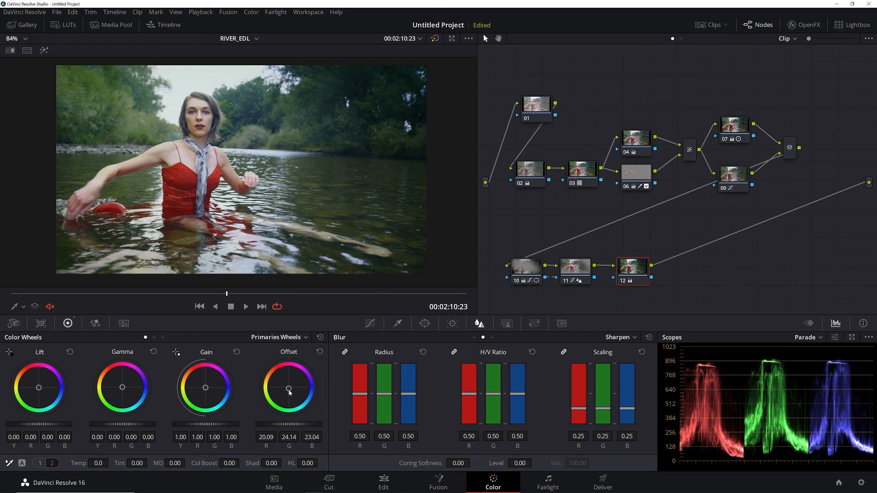
drag(289, 388, 289, 389)
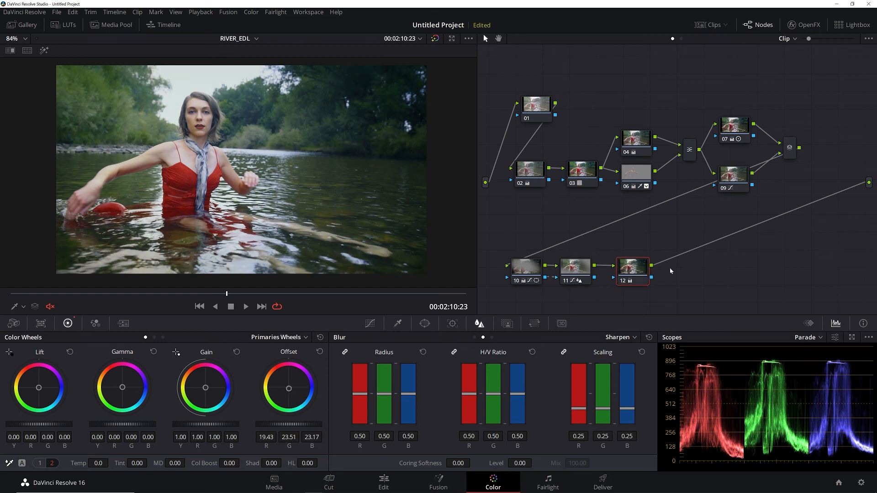
key(ctrl+d)
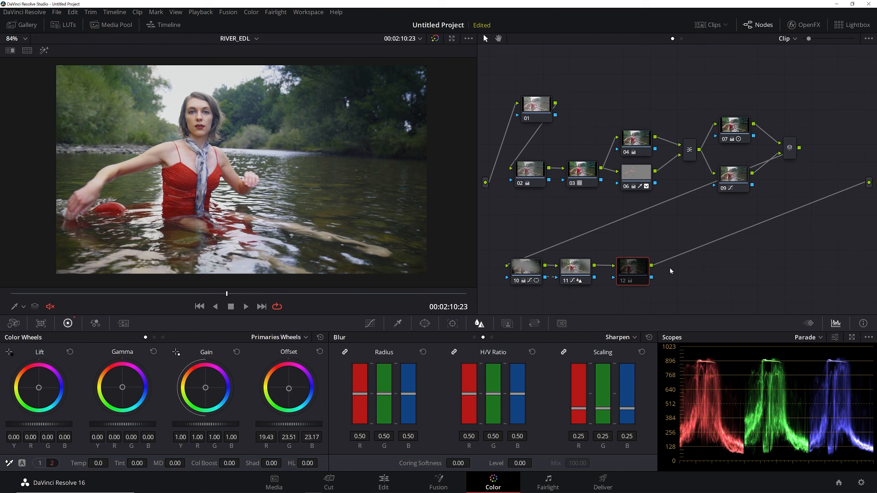
key(ctrl+d)
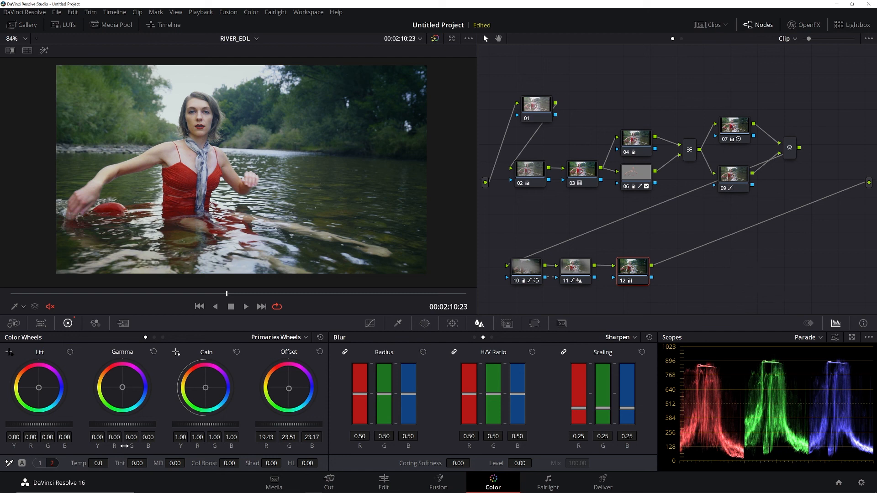
Switch node 12 to the Log wheels for a slight shadow tweak, and return to the Primaries Wheels with Gamma at 0.01.
click(305, 338)
click(270, 370)
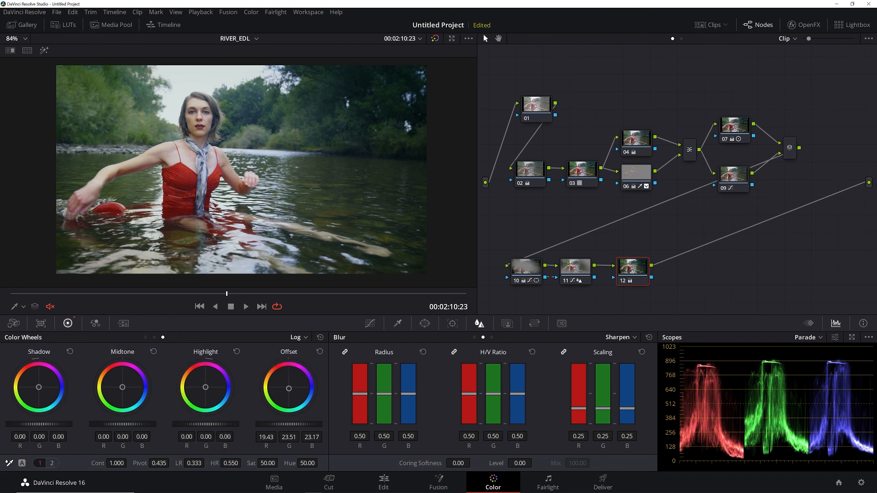
click(299, 337)
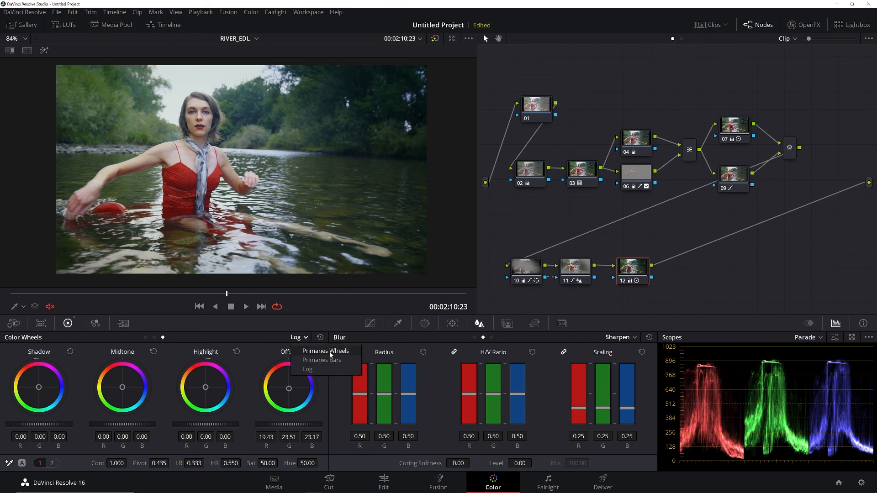
click(323, 351)
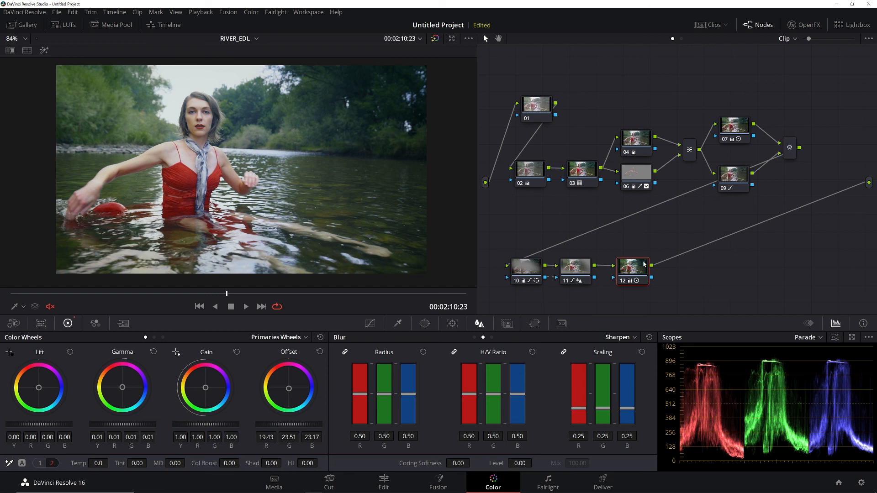
Add a serial node after node 12, search the effects library for GLOW and apply the Glow effect to it.
key(alt+s)
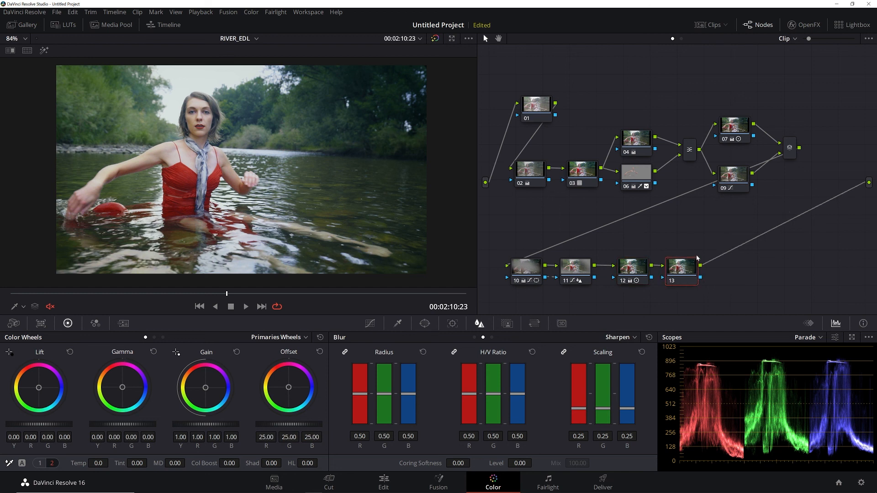
click(804, 25)
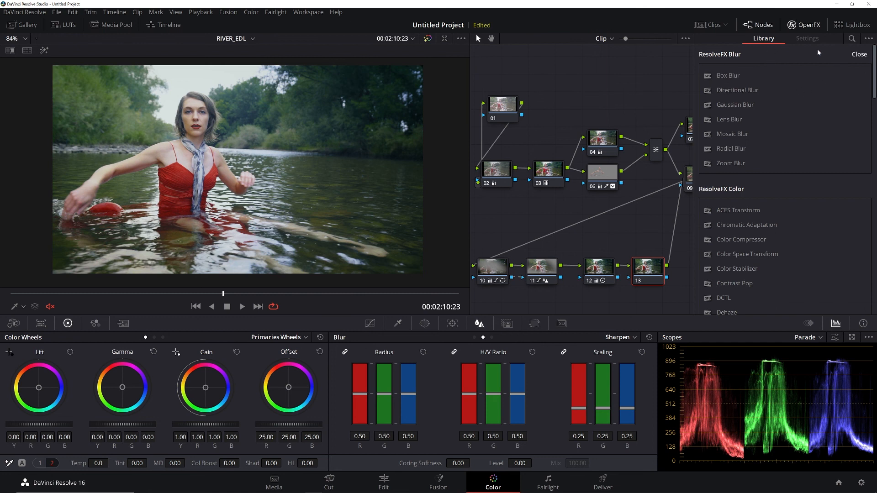
click(852, 39)
text(GLOW)
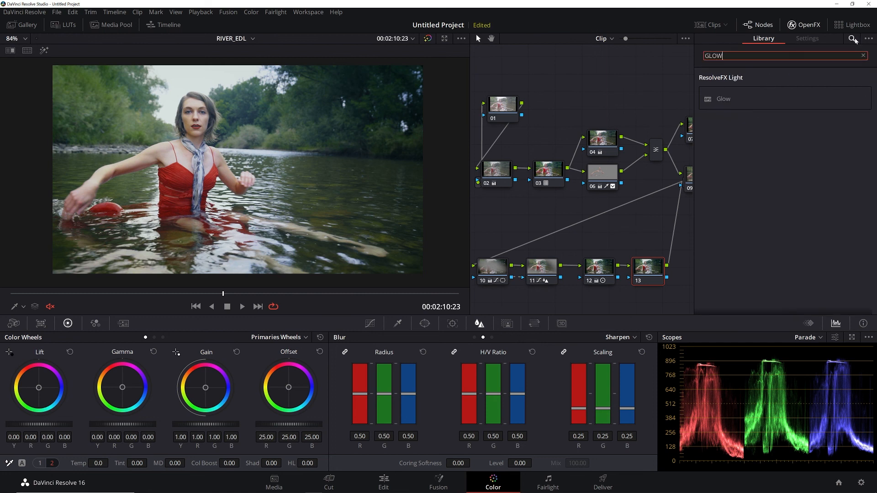
double_click(724, 99)
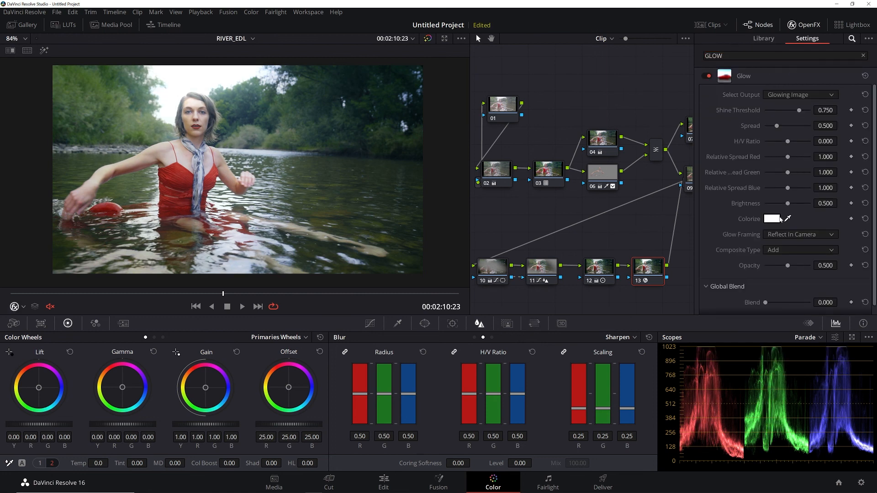
Colorize the glow on node 13 with a warm cream tint, #ffebd2.
click(772, 219)
drag(509, 231, 515, 239)
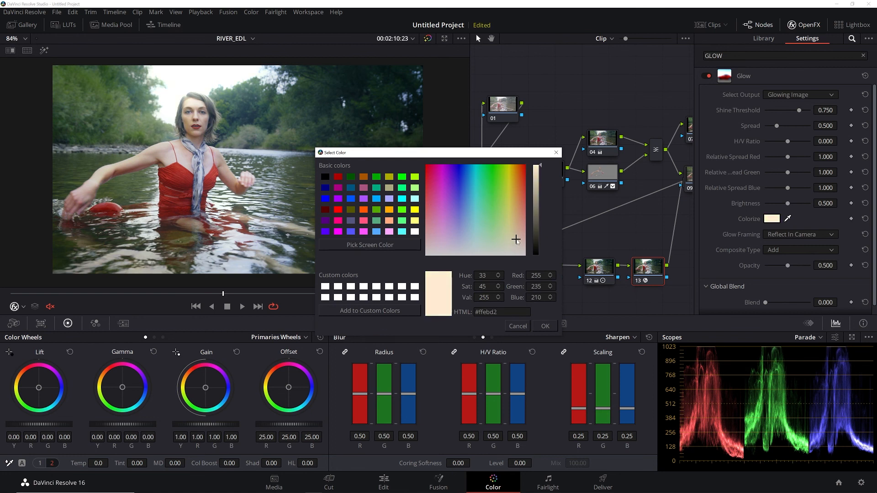
click(545, 325)
Try the glow at Shine Threshold 0.857 with Spread 0.265 and at 0.419 with 0.571, comparing node 13 disabled and enabled.
drag(799, 110, 771, 129)
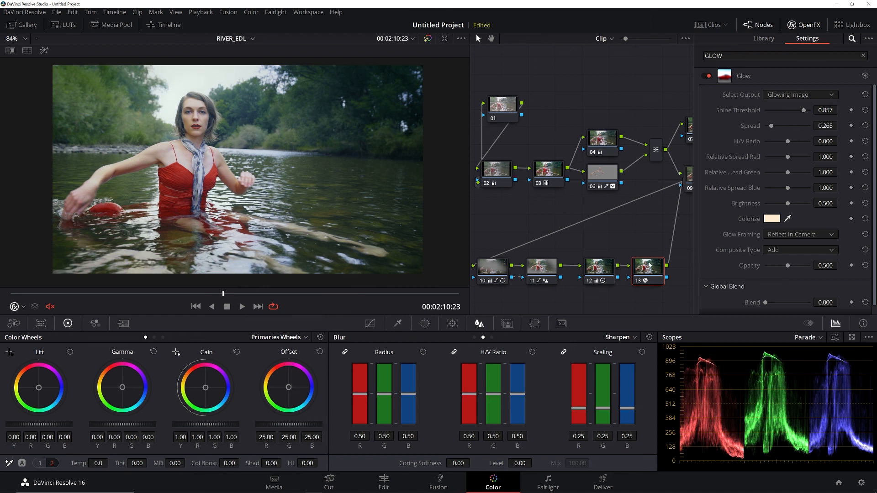
key(ctrl+d)
key(ctrl+d)
key(ctrl+d)
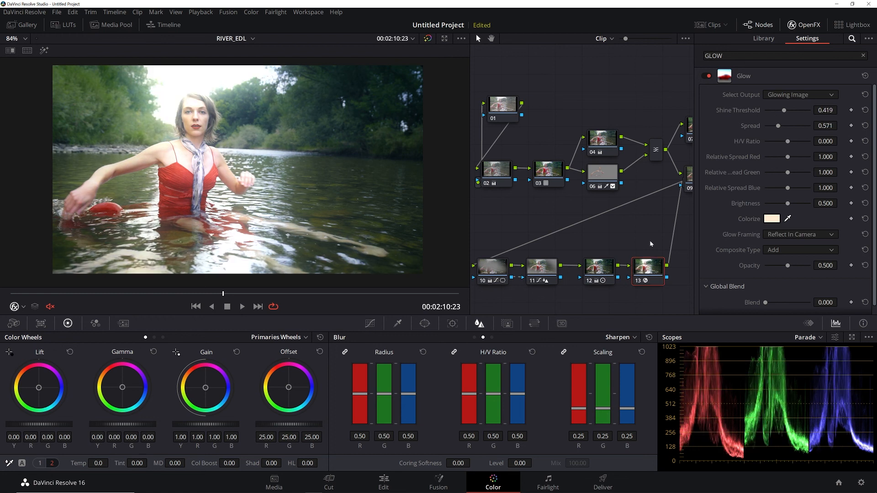
key(ctrl+d)
key(ctrl+d)
key(ctrl+d)
key(ctrl+d)
key(ctrl+d)
key(ctrl+d)
key(ctrl+d)
key(ctrl+d)
Set the glow's Shine Threshold to 0.868 and play the clip to review the effect.
drag(784, 110, 804, 111)
drag(803, 112, 803, 112)
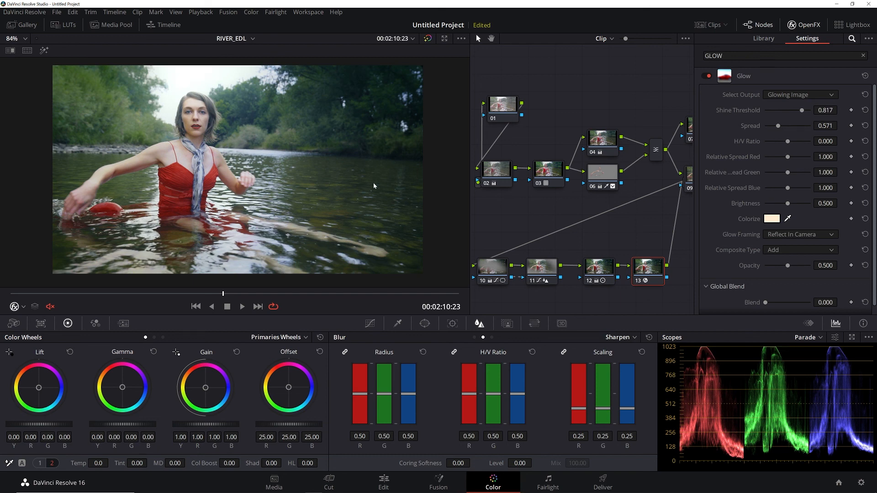
key(space)
key(space)
drag(803, 111, 804, 111)
key(space)
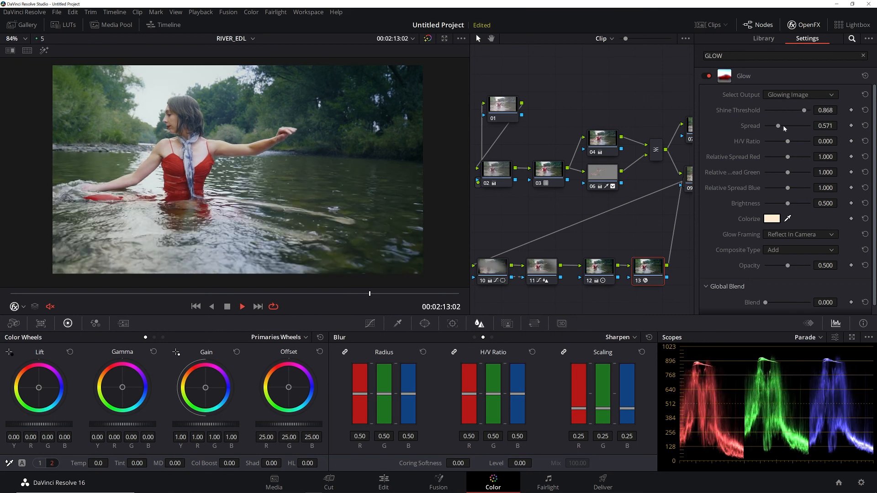
key(space)
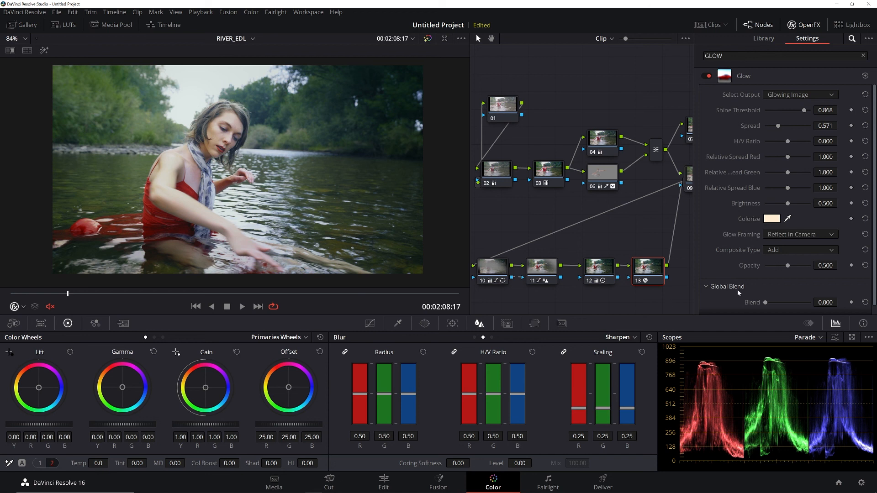
Compare an early frame of the clip with the glow on node 13 disabled and enabled.
key(ctrl+d)
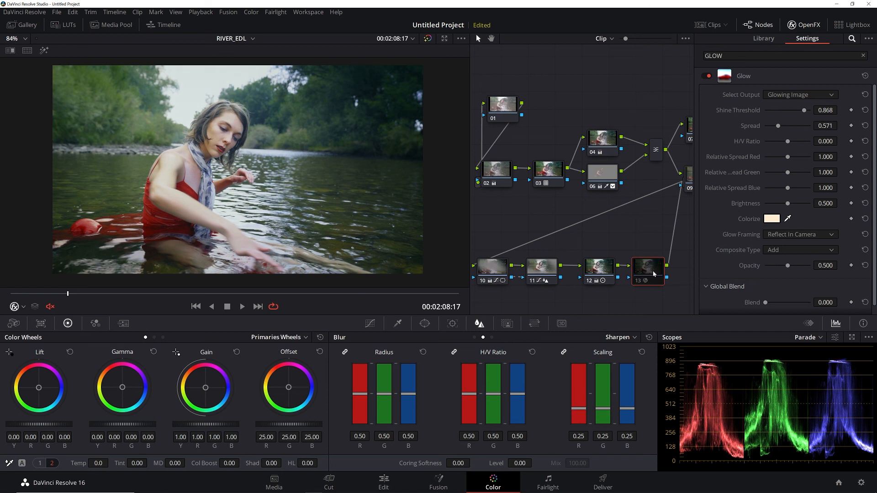
key(ctrl+d)
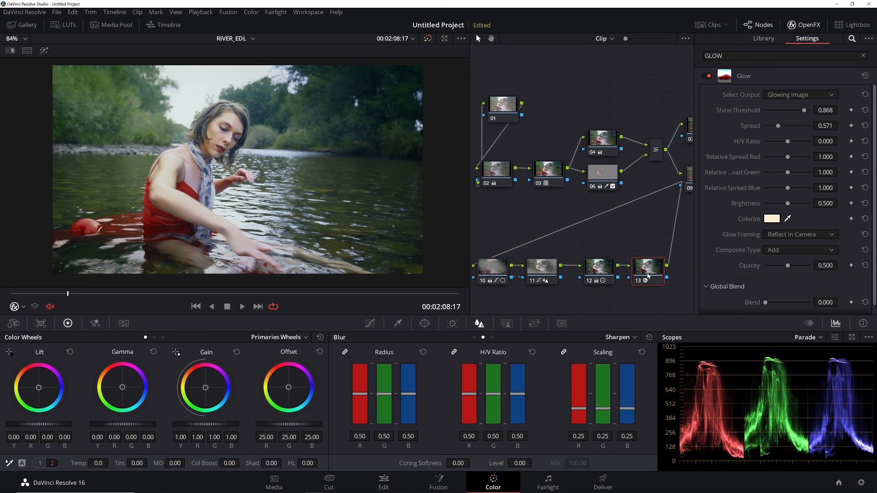
key(ctrl+d)
key(ctrl+d)
key(ctrl+d)
key(ctrl+d)
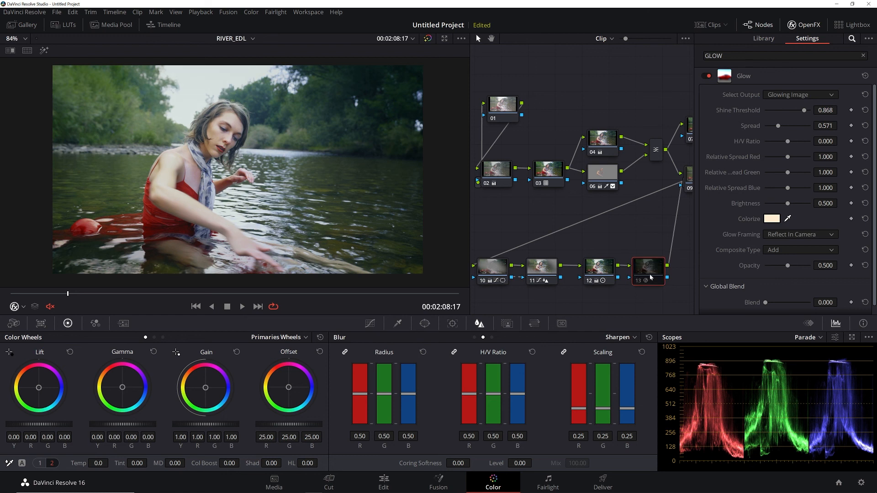
key(ctrl+d)
key(ctrl+d)
key(ctrl+d)
key(ctrl+d)
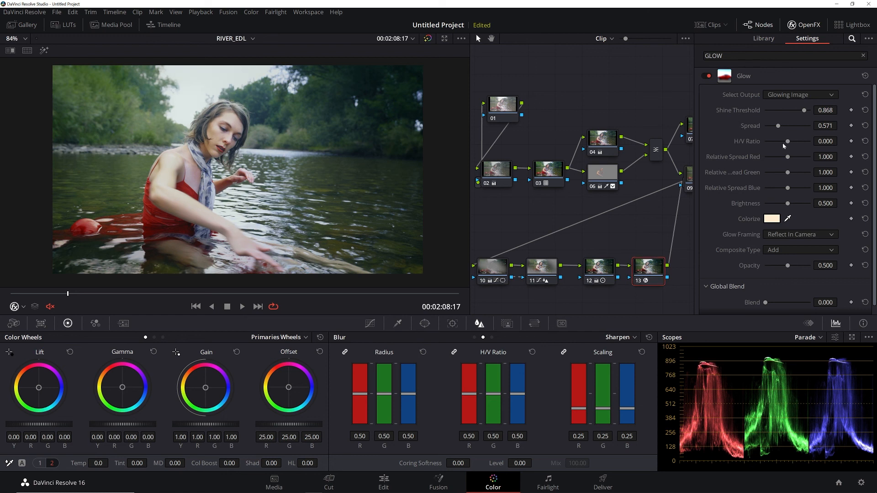
Set the glow's Brightness to 0.632, Spread to 0.714 and Shine Threshold to 0.836, and review it during playback.
mouse_move(788, 203)
mouse_down()
mouse_move(802, 207)
mouse_move(793, 205)
mouse_up()
drag(777, 126, 782, 134)
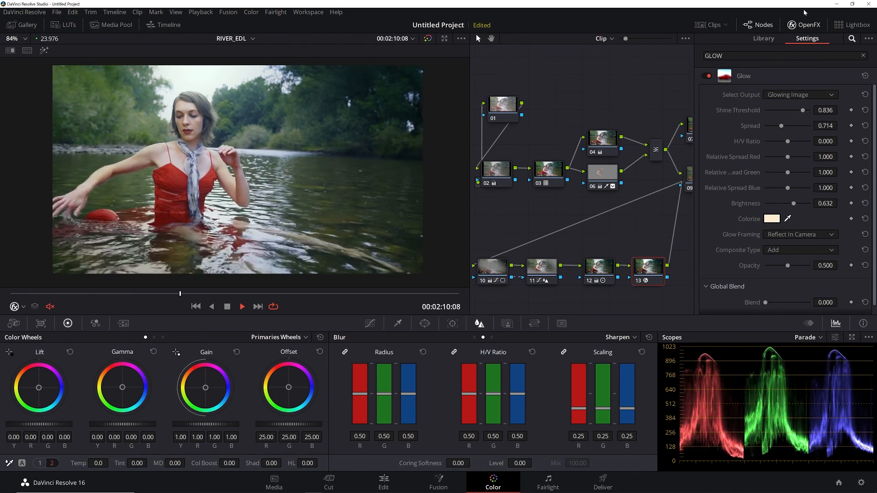
click(804, 25)
key(space)
Add a serial node after node 13 and move nodes 13 and 14 closer to node 12.
drag(562, 209, 558, 208)
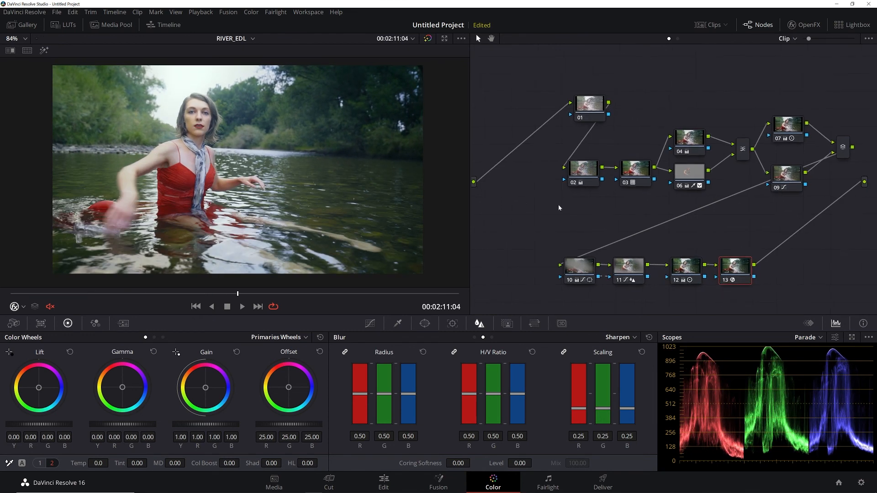
drag(743, 225, 643, 223)
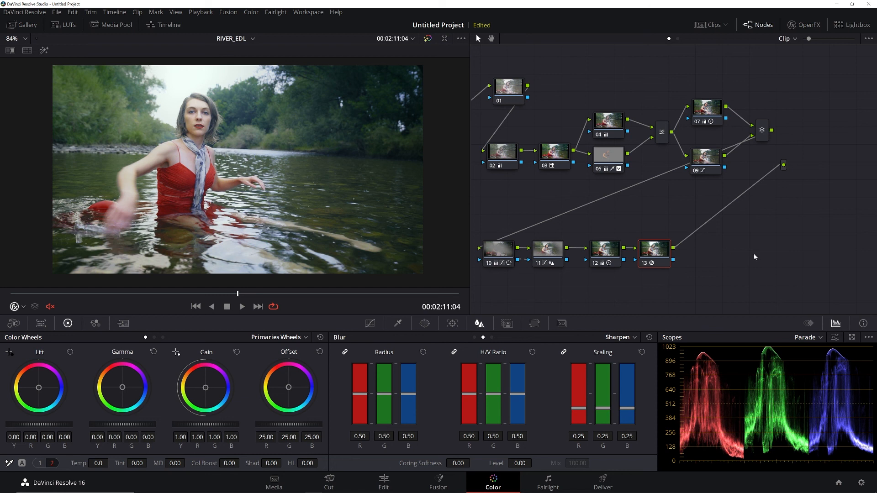
key(alt+s)
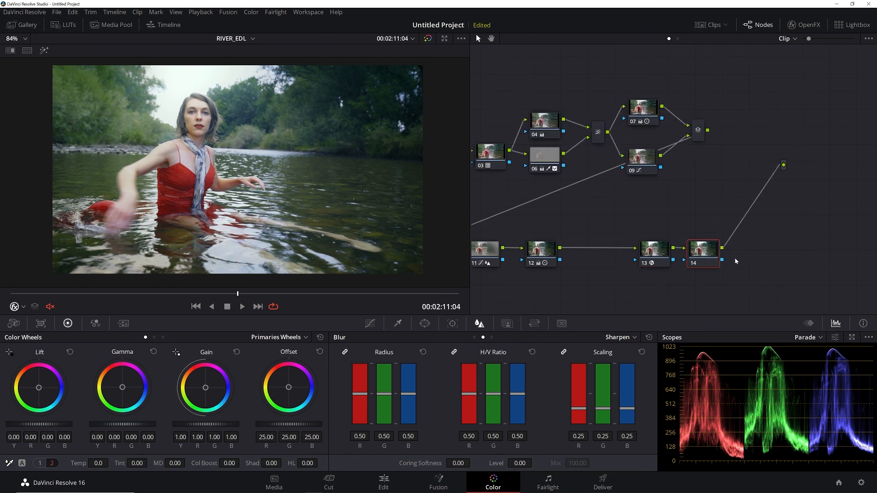
drag(637, 232, 718, 278)
drag(691, 252, 637, 251)
click(691, 298)
Search the effects library for GRAIN and apply Film Grain to node 14 with the 35mm 400T preset.
click(803, 25)
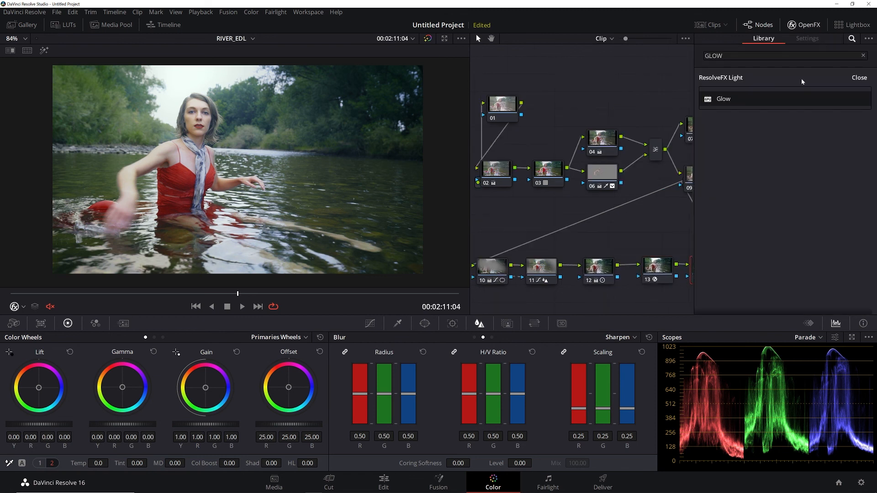
double_click(714, 56)
text(GRAIN)
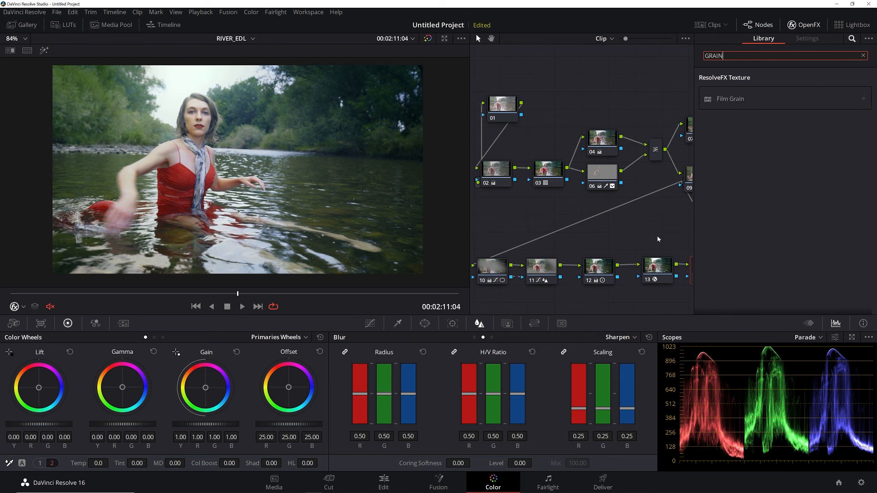
drag(666, 236, 597, 234)
drag(730, 98, 670, 276)
click(797, 95)
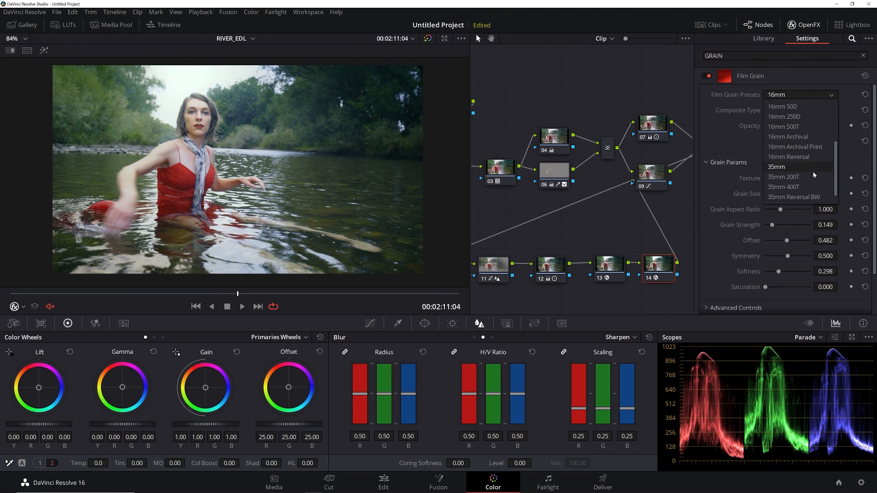
click(807, 196)
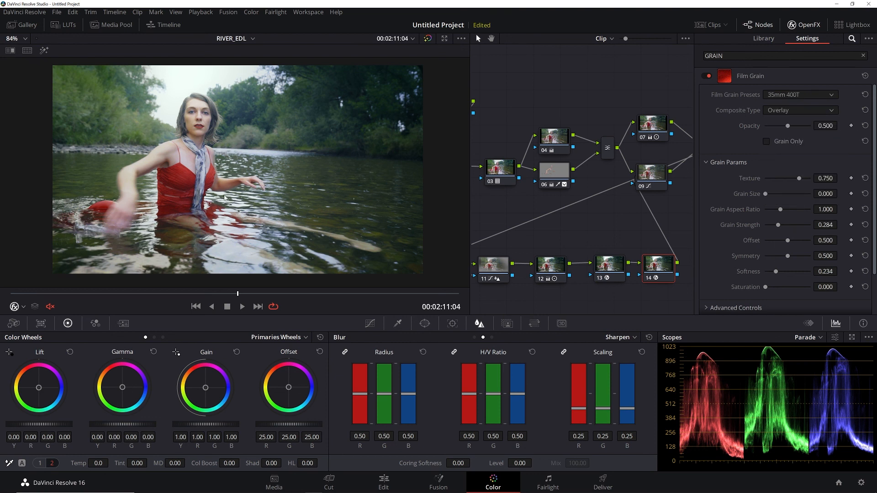
Inspect the film grain up close on the woman's arm, comparing node 14 disabled and enabled.
scroll(239, 184, up, 10)
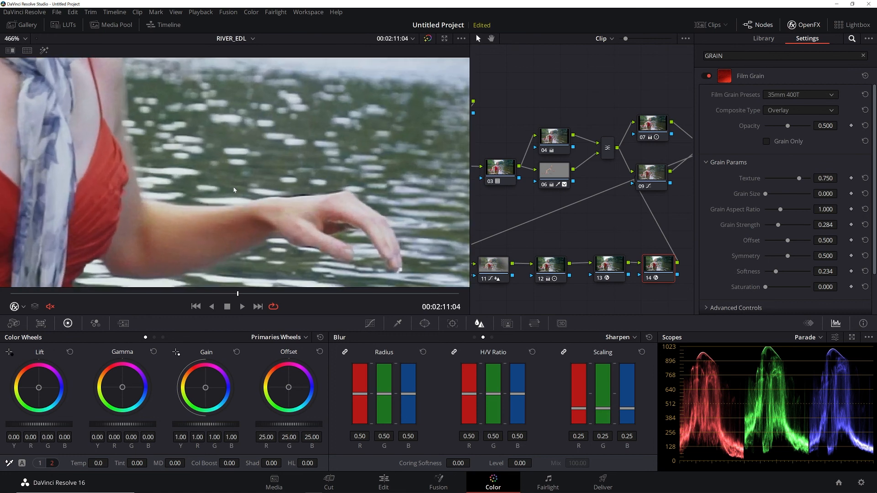
scroll(234, 190, up, 2)
drag(284, 235, 292, 197)
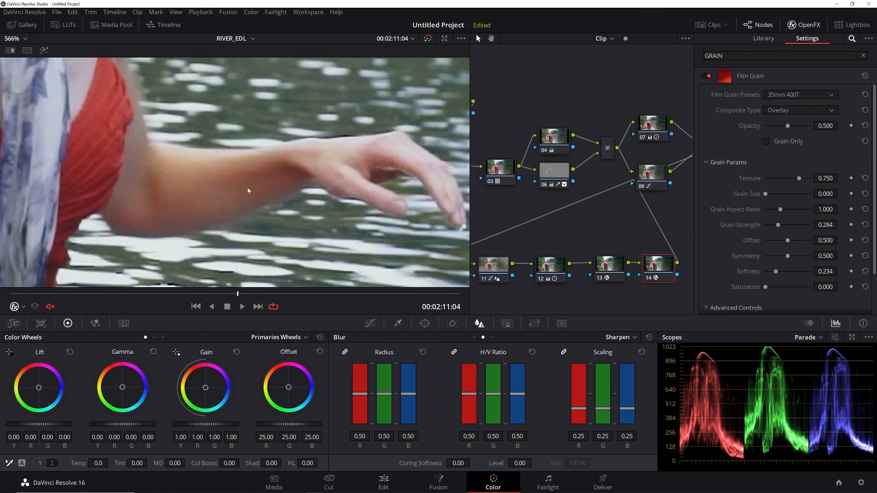
scroll(307, 188, down, 1)
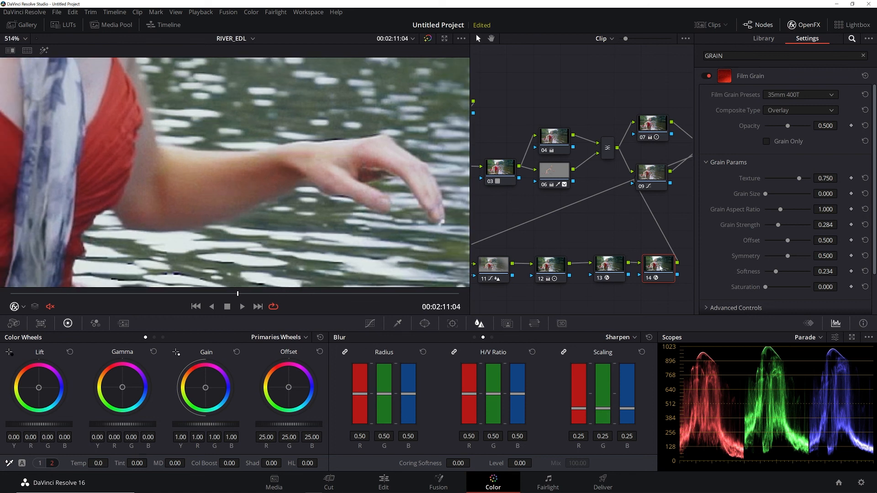
key(ctrl+d)
key(ctrl+d)
key(ctrl+d)
key(ctrl+d)
key(ctrl+d)
key(ctrl+d)
key(ctrl+d)
key(ctrl+d)
key(ctrl+d)
key(ctrl+d)
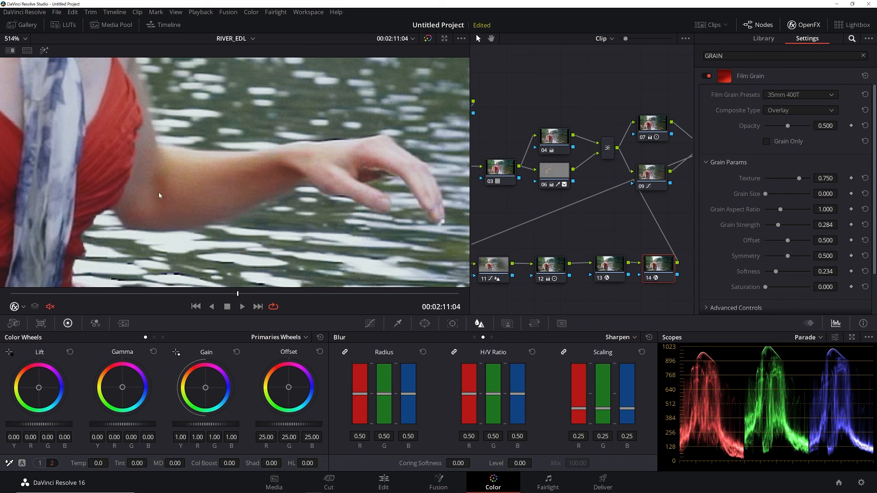
Set the film grain's Grain Size to 0.275 and Grain Strength to 0.632, and play the whole frame to review it.
drag(765, 194, 767, 195)
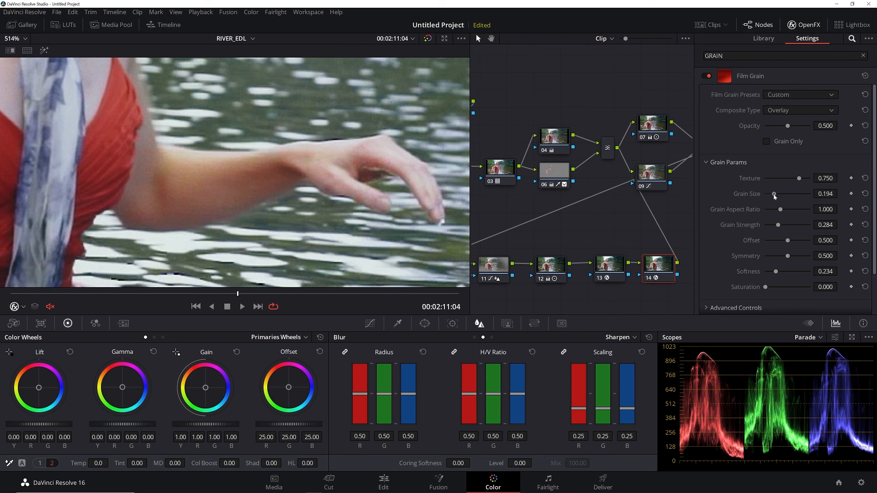
drag(775, 198, 778, 200)
drag(779, 229, 791, 230)
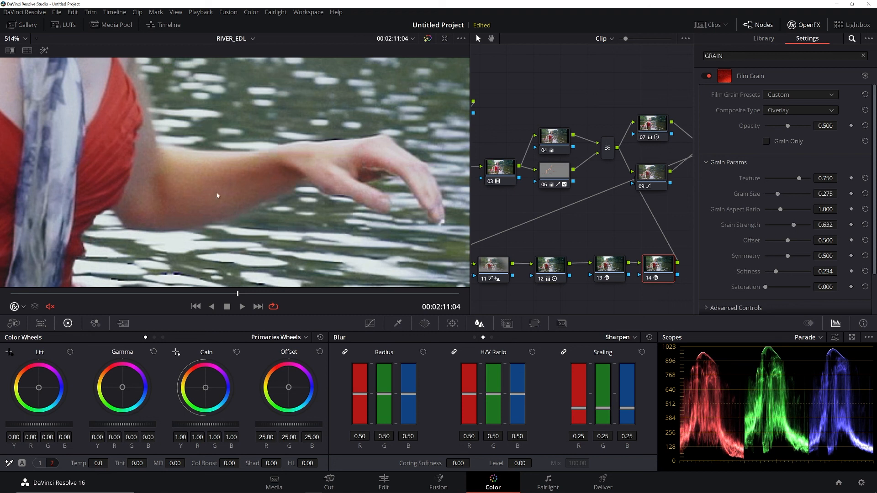
scroll(217, 195, down, 10)
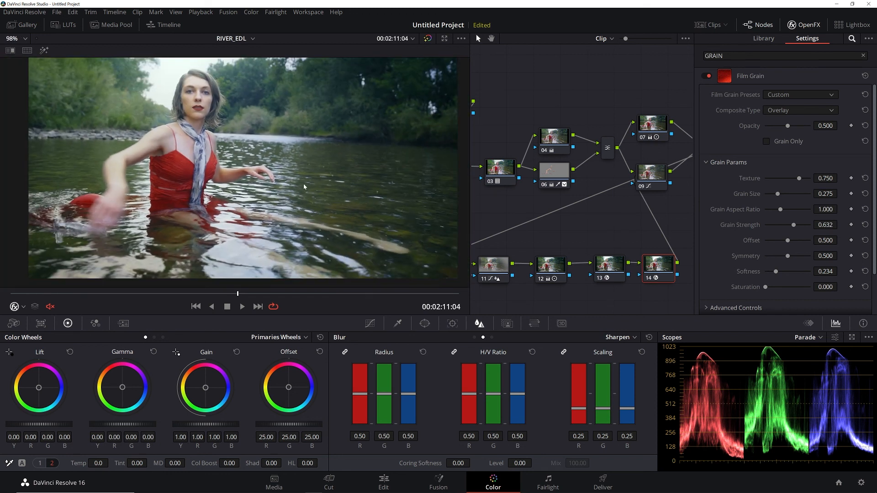
scroll(310, 154, down, 1)
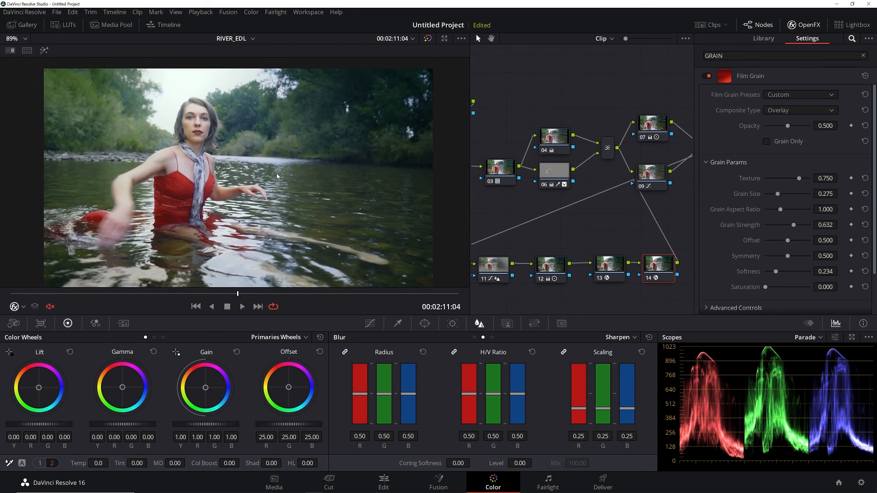
key(space)
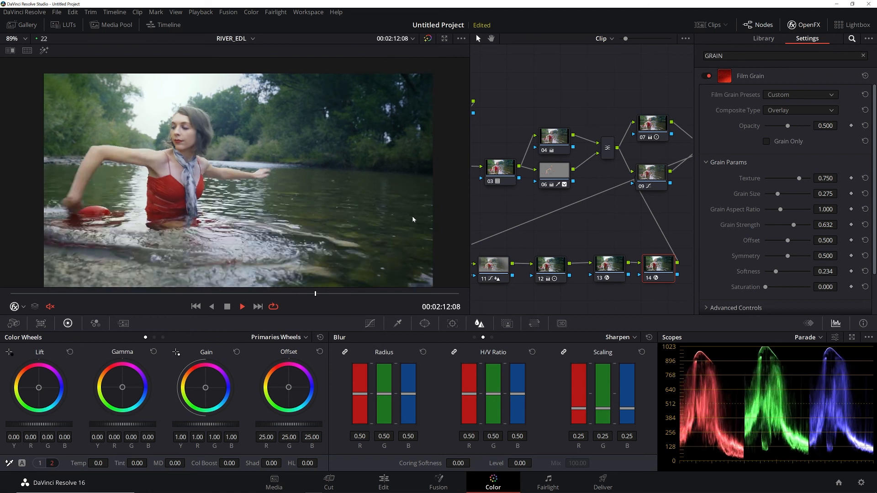
key(space)
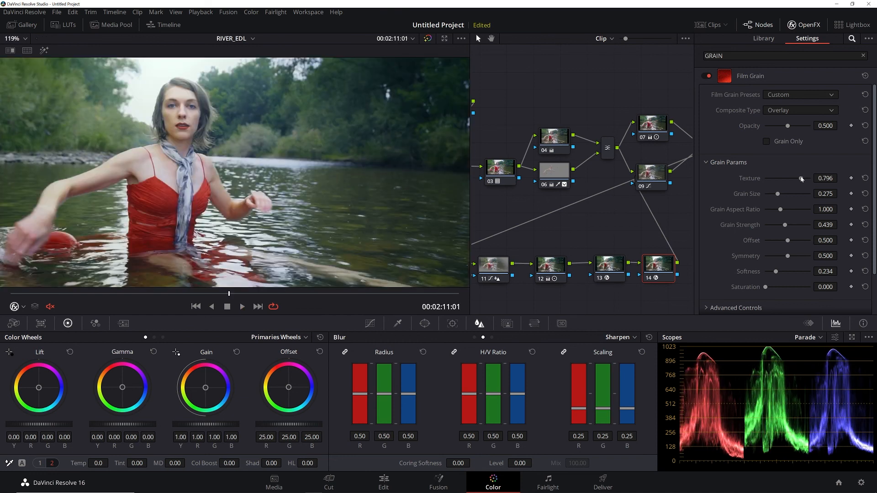
Refine the film grain to Texture 0.868, Grain Size 0.051 and Grain Strength 0.439, play the clip and close the effect settings.
drag(794, 179, 773, 195)
scroll(313, 186, down, 4)
key(space)
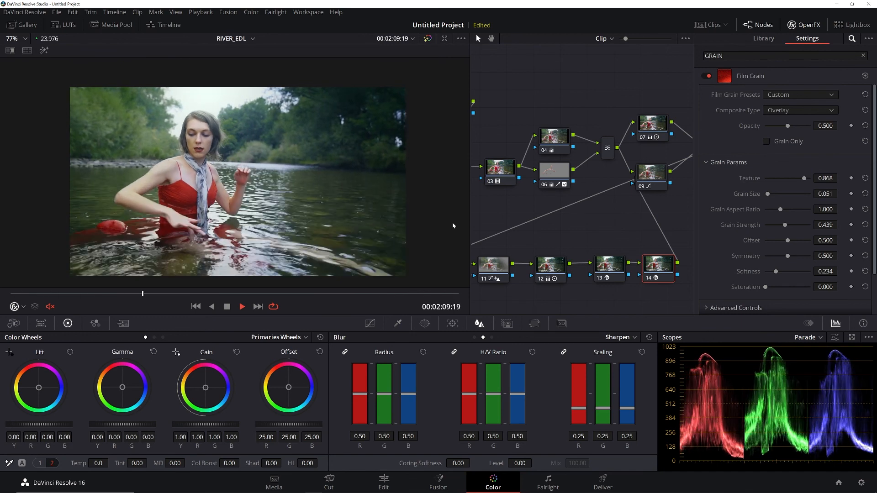
key(space)
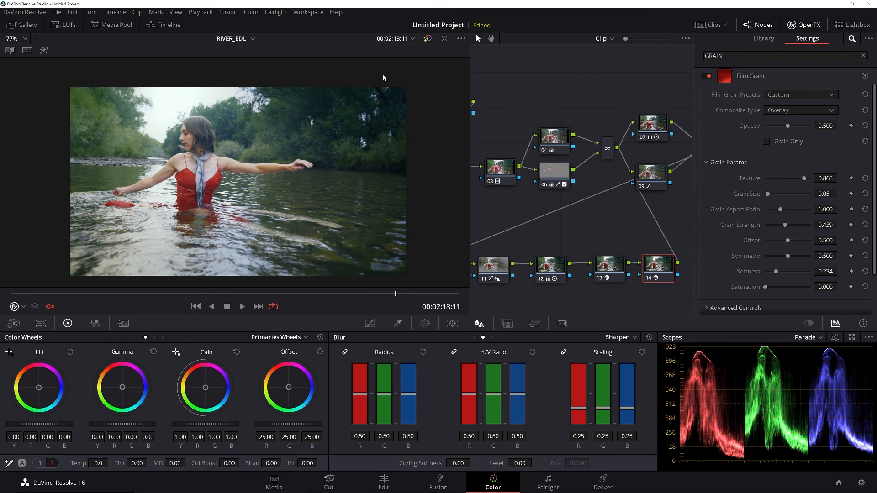
key(space)
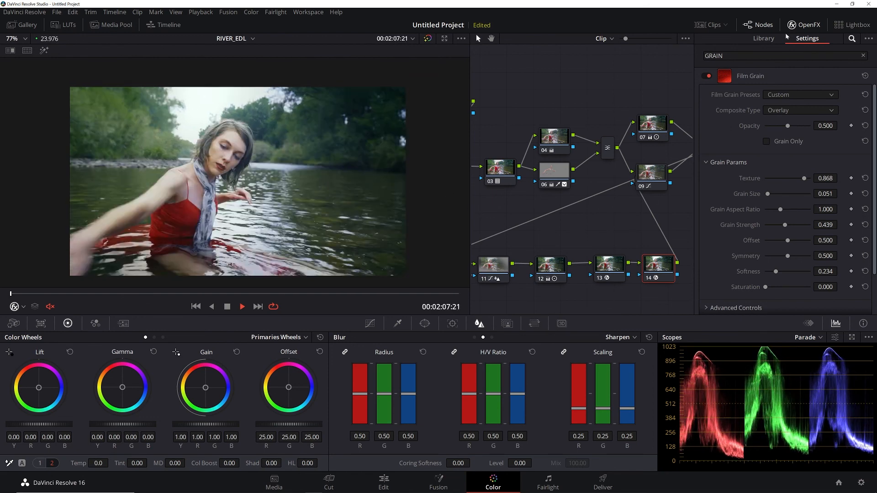
click(806, 26)
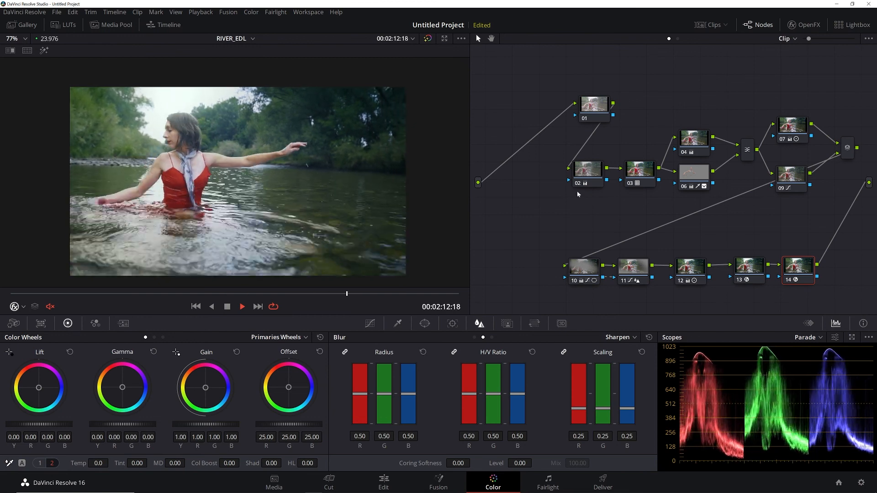